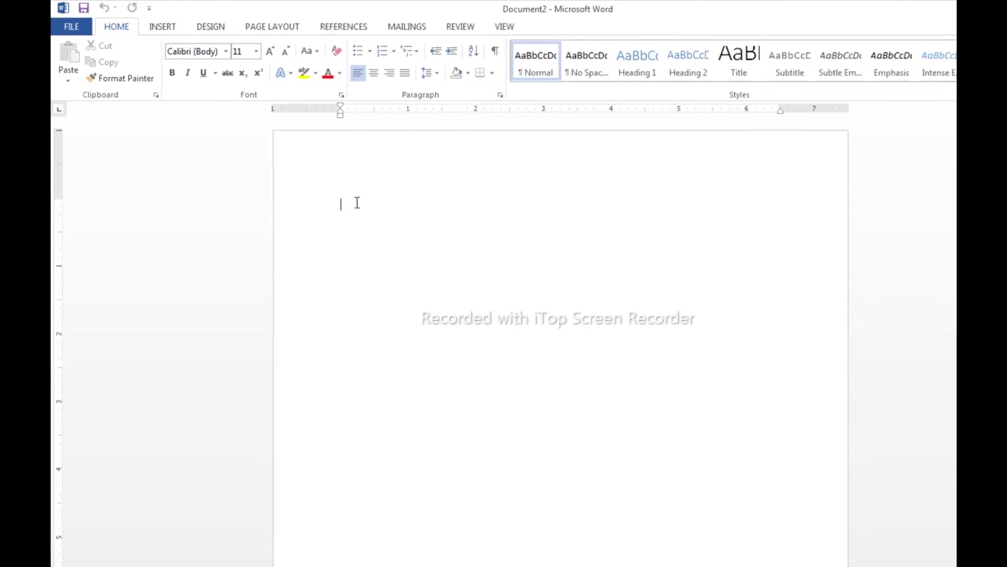
Step: Set the paper size to Legal and turn the page to landscape orientation
click(284, 27)
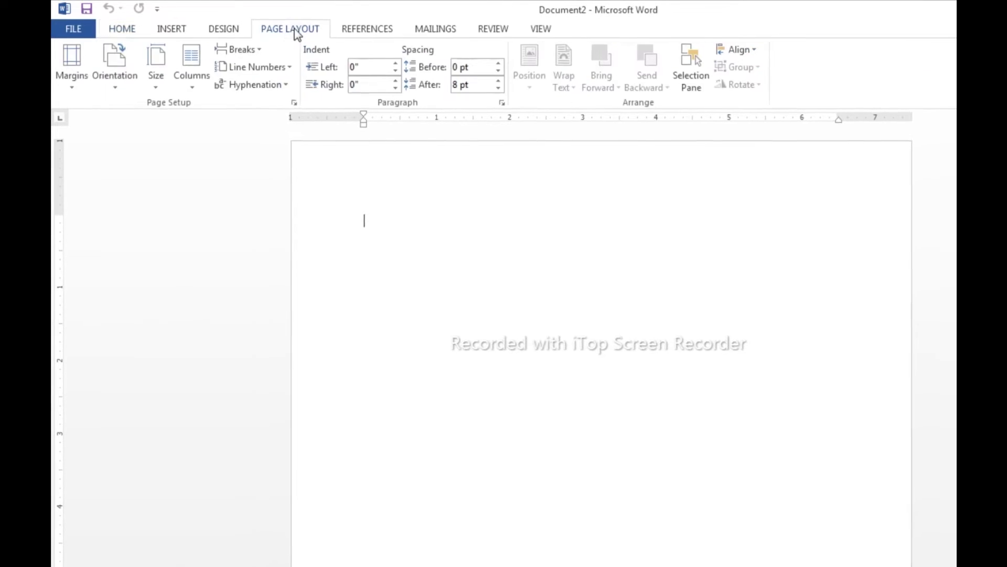
click(160, 84)
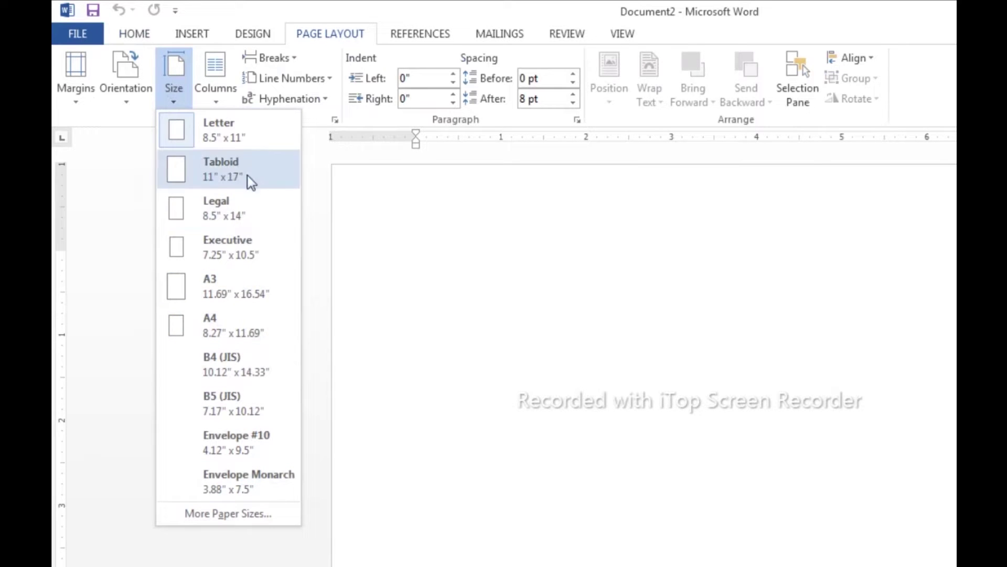
click(222, 215)
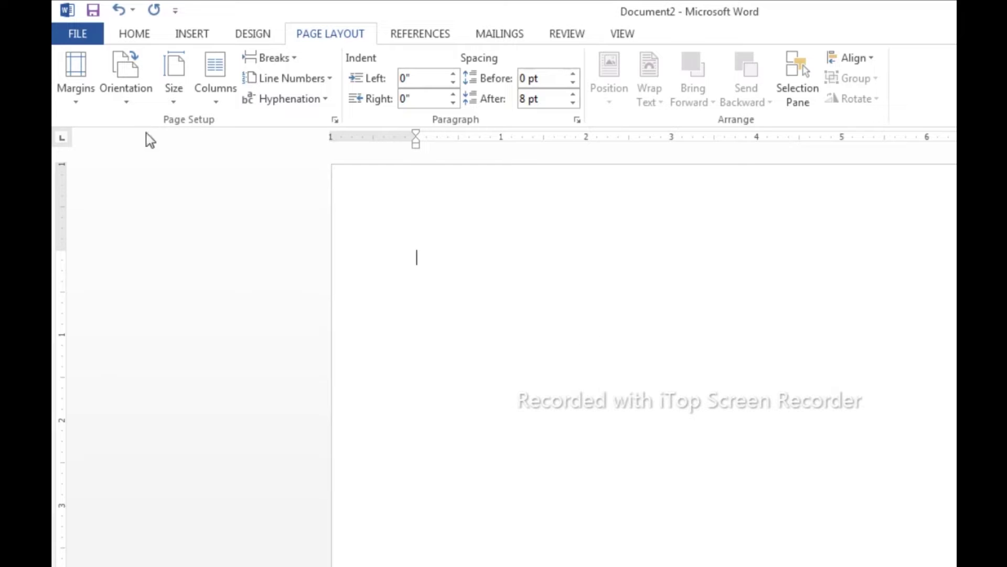
click(130, 93)
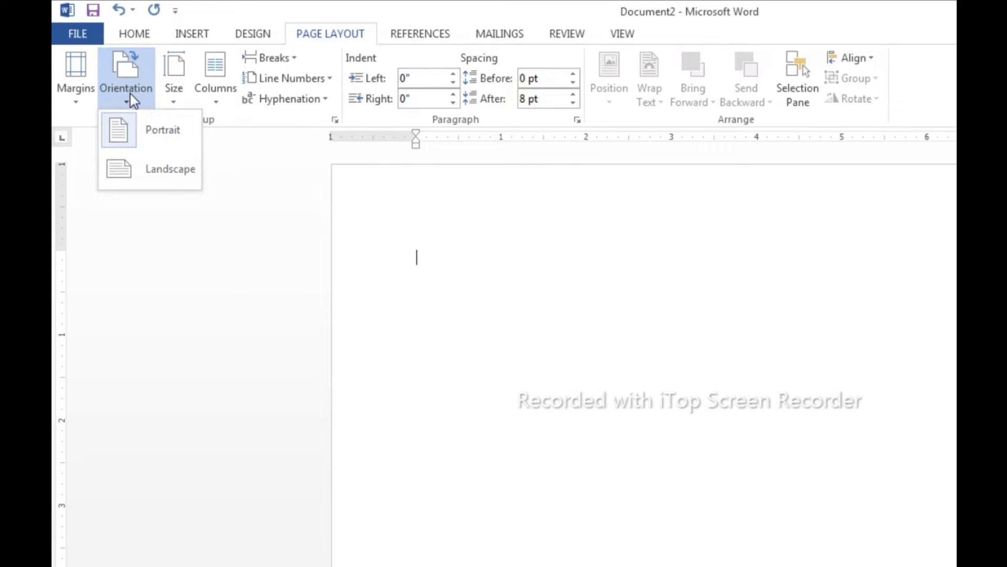
click(126, 171)
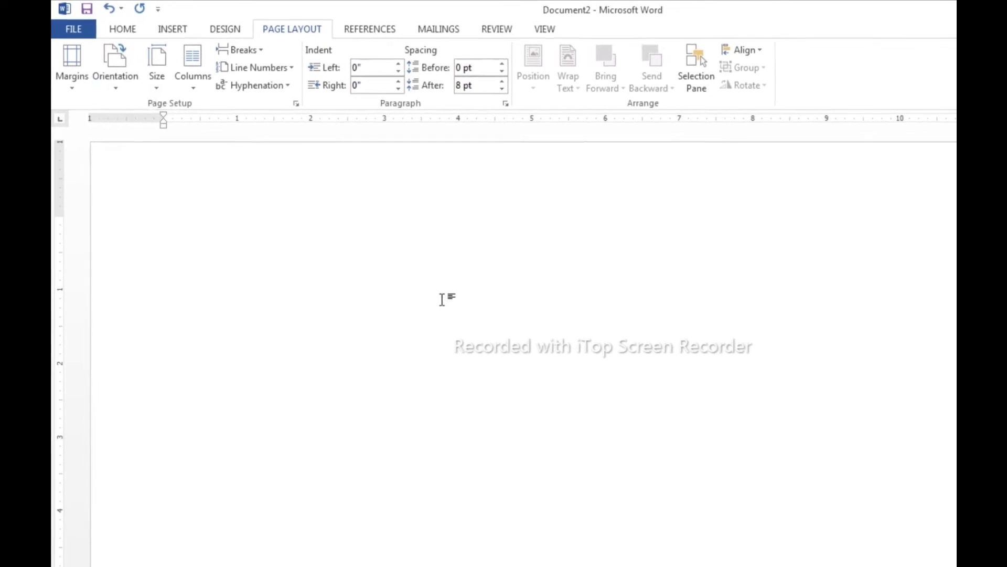
click(117, 26)
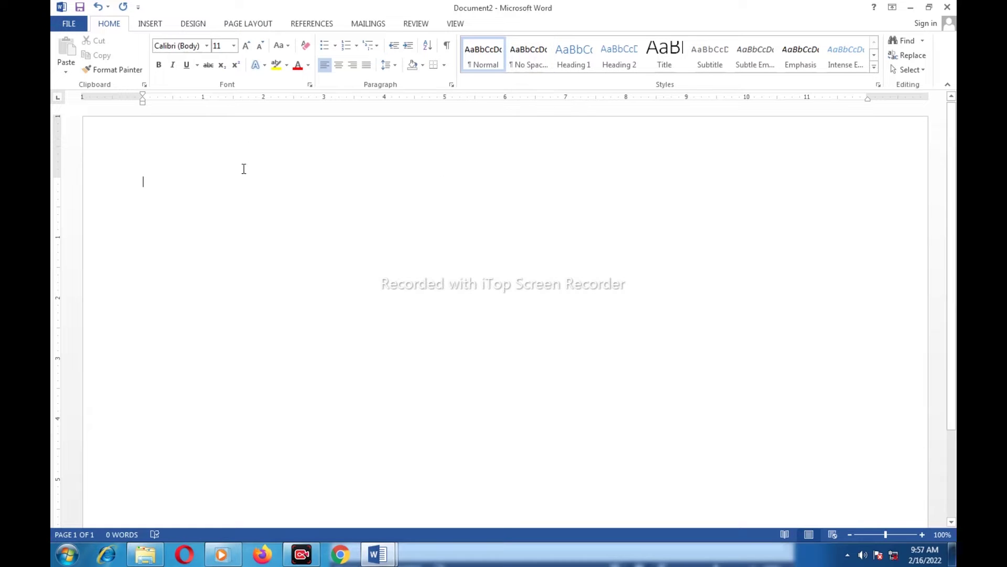
Step: Type several lines of throwaway test text, applying the No Spacing style partway through
text(Gdgdjsahkjfkas)
key(Return)
text(Hdhkasjdhalkshdas)
key(Return)
text(Hsdkasjdghkasd)
key(Return)
key(Return)
click(529, 64)
text(Hdsfkjsdfkjsdf)
key(Return)
text(ldkhfs)
key(Return)
text(kdflsdkfsl;dkfsd)
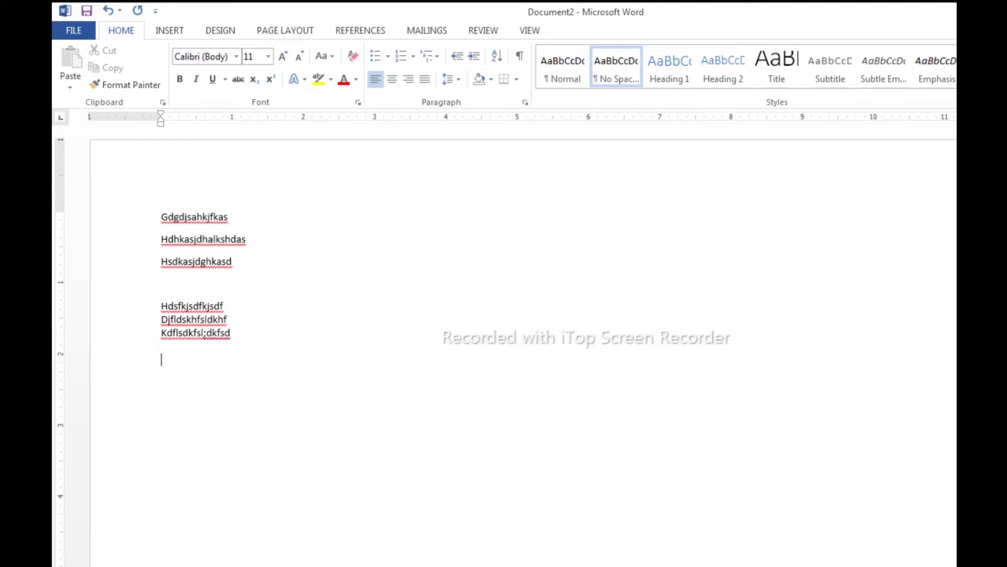
Step: Delete all the test text and centre the empty first line
key(ctrl+a)
key(Delete)
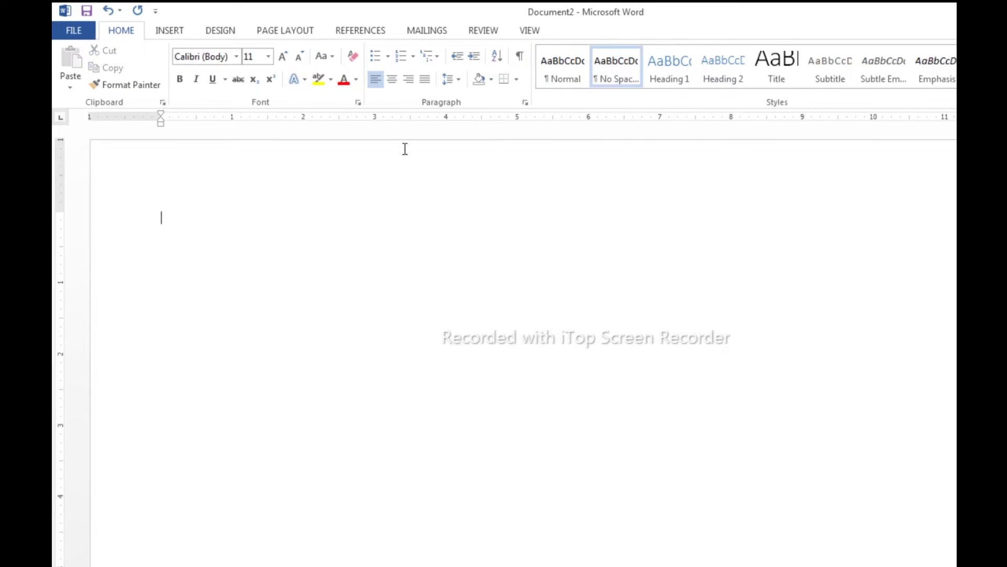
click(392, 79)
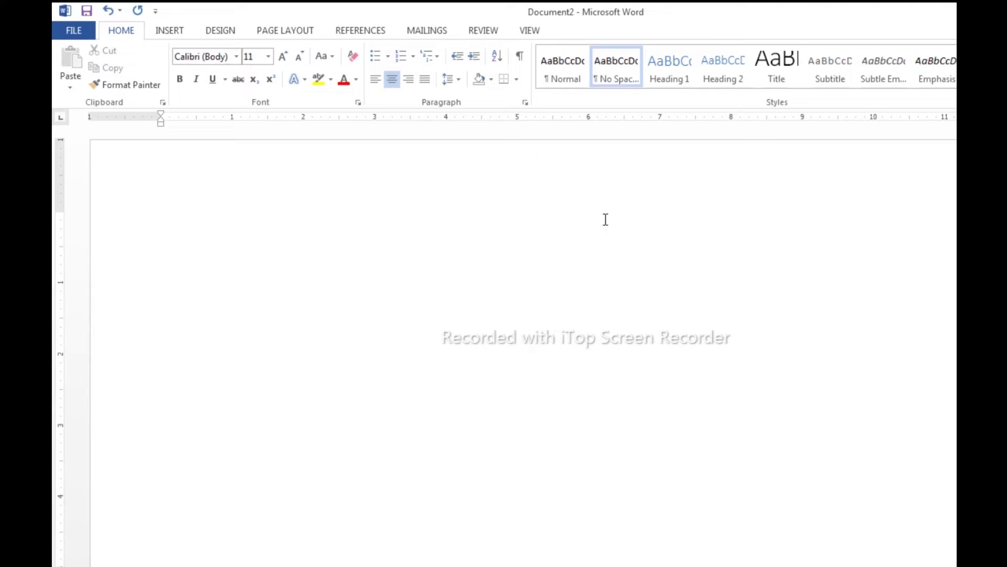
Step: Type the title lines 'STRUKTUR ORGANISASI' and 'PEMUDA LINGKUNGAN RT.001'
text(STRUKTUR ORGANISASI)
key(Return)
text(MUDA LINGKUNGAN RT.001)
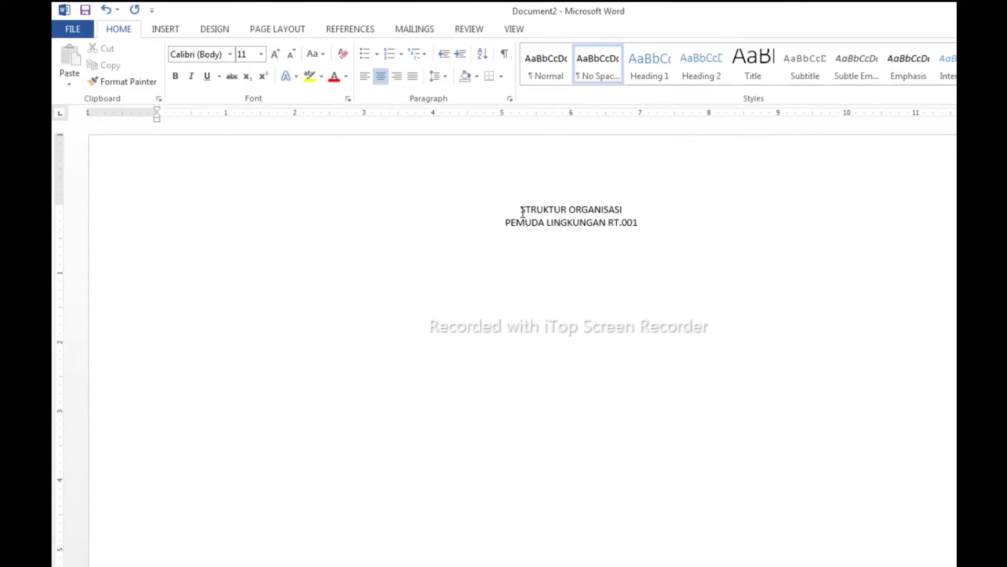
Step: Make the title bold, 18 pt Times New Roman, and add a blank line below it
mouse_move(520, 211)
mouse_down()
mouse_move(640, 213)
mouse_move(644, 222)
mouse_up()
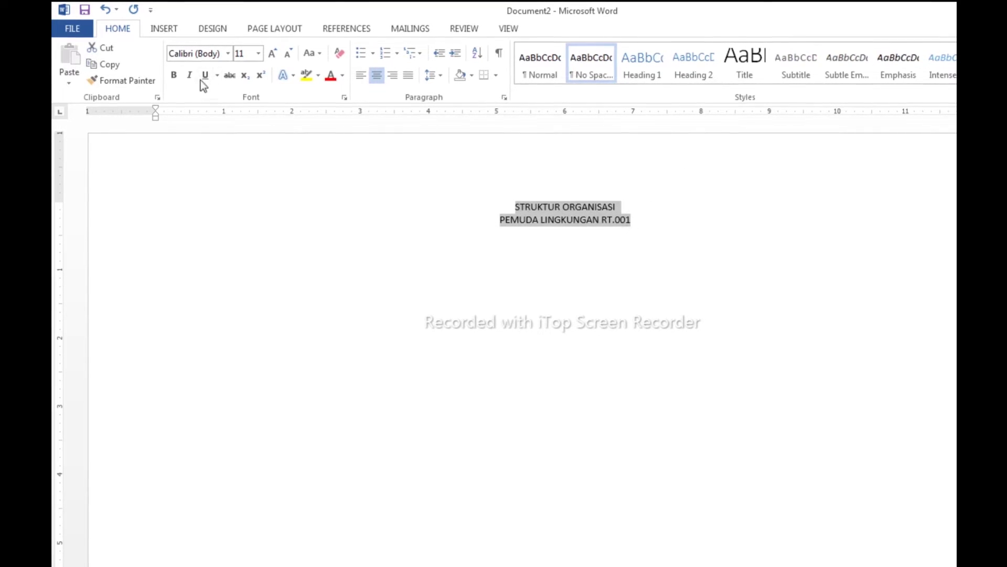
click(173, 75)
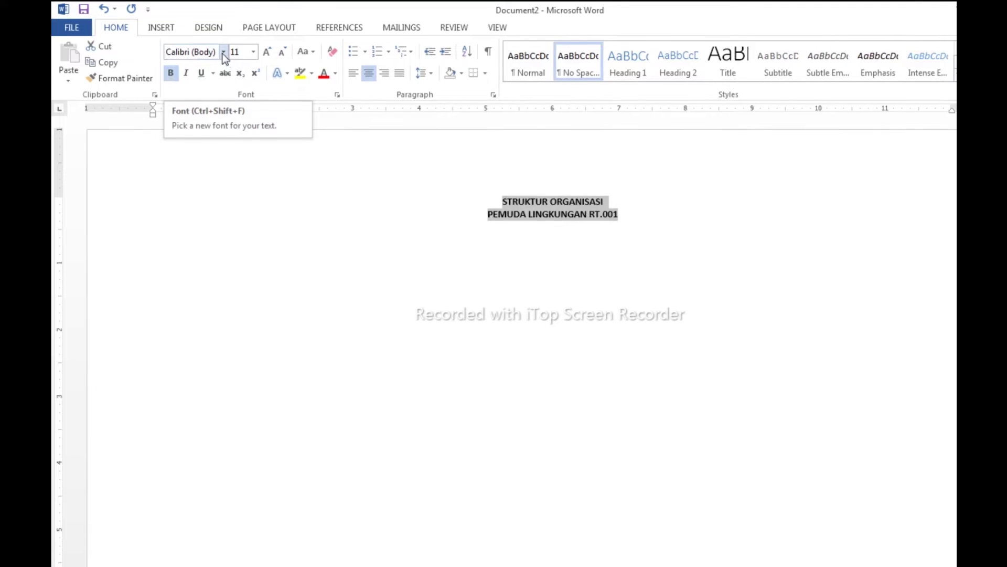
click(253, 51)
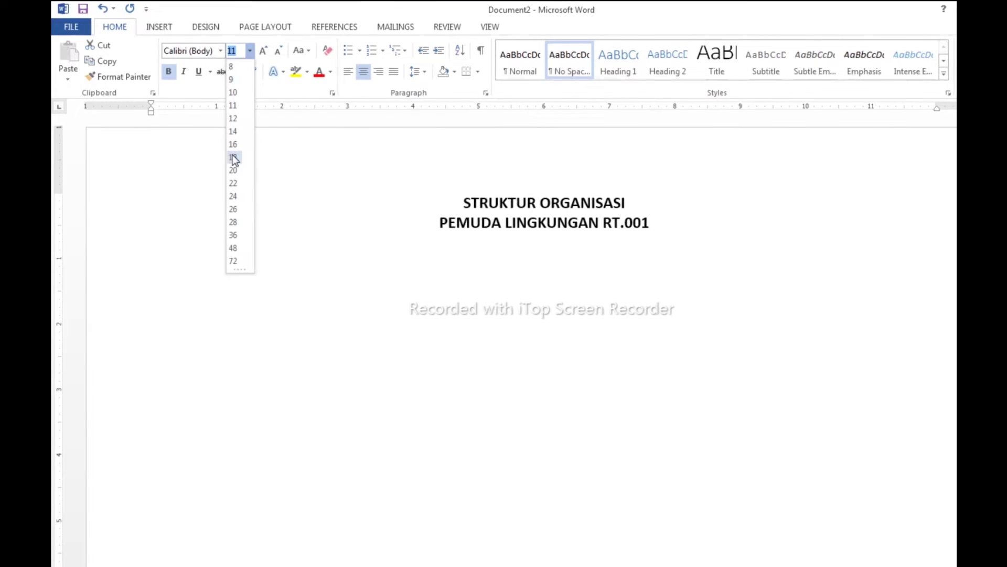
click(234, 157)
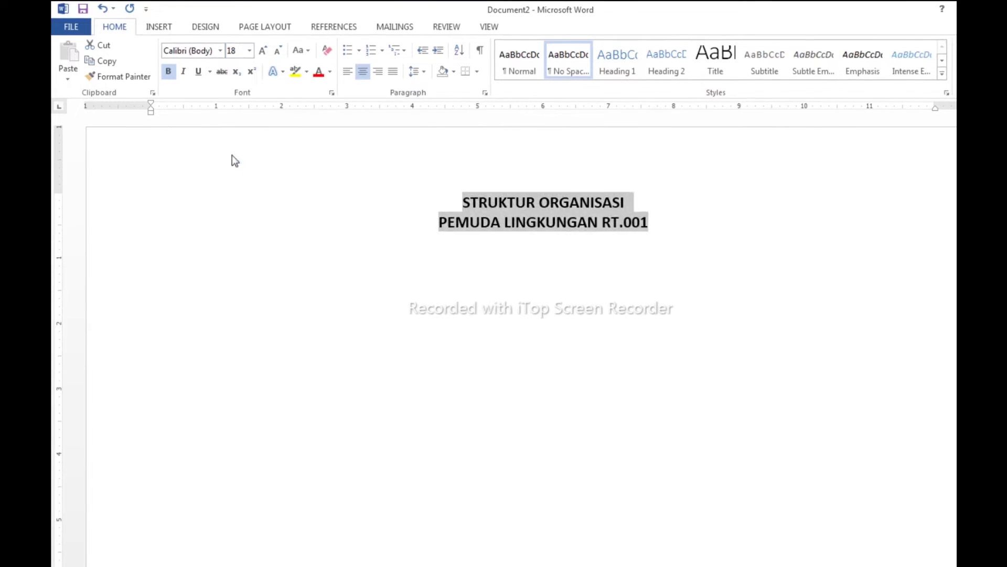
click(218, 49)
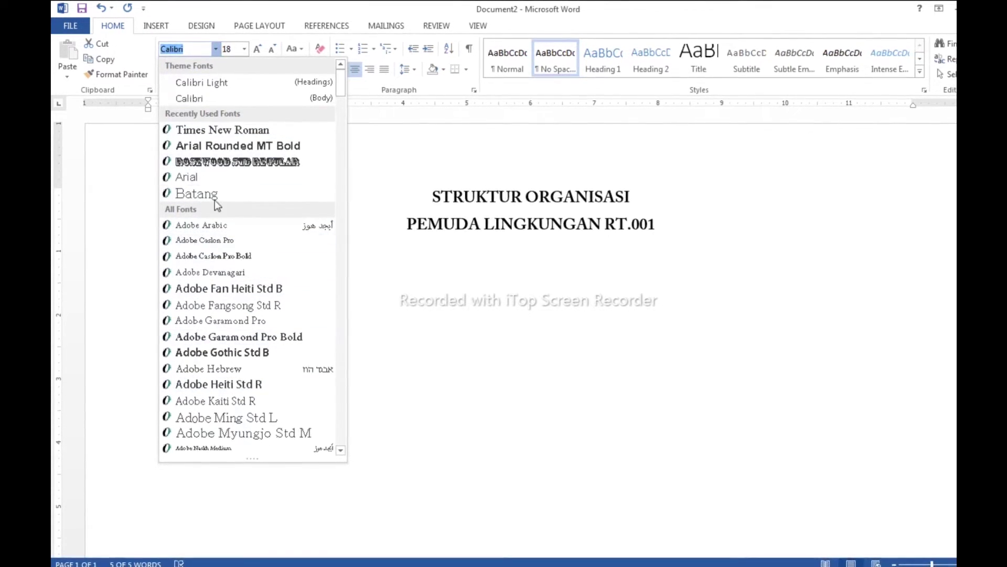
click(214, 131)
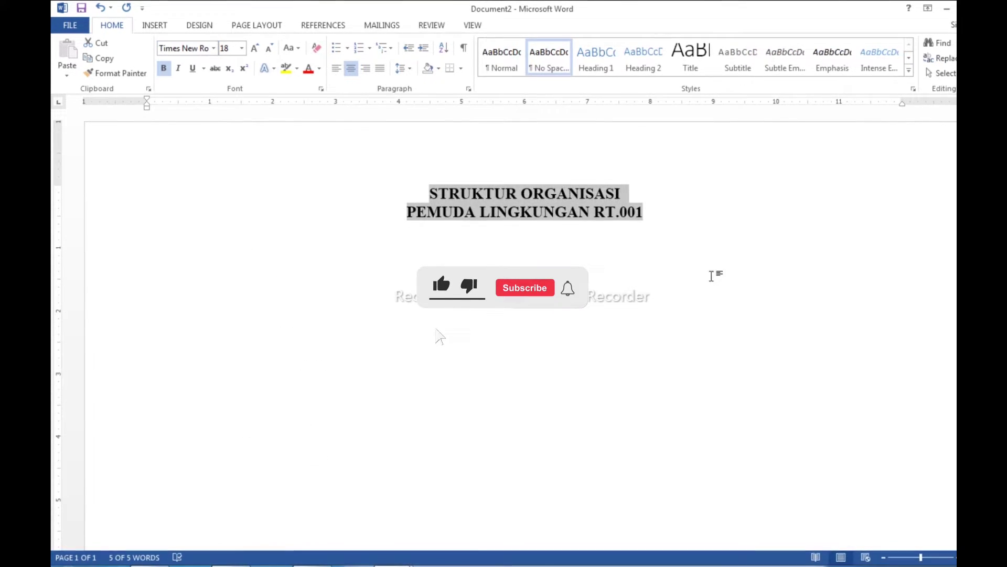
click(646, 208)
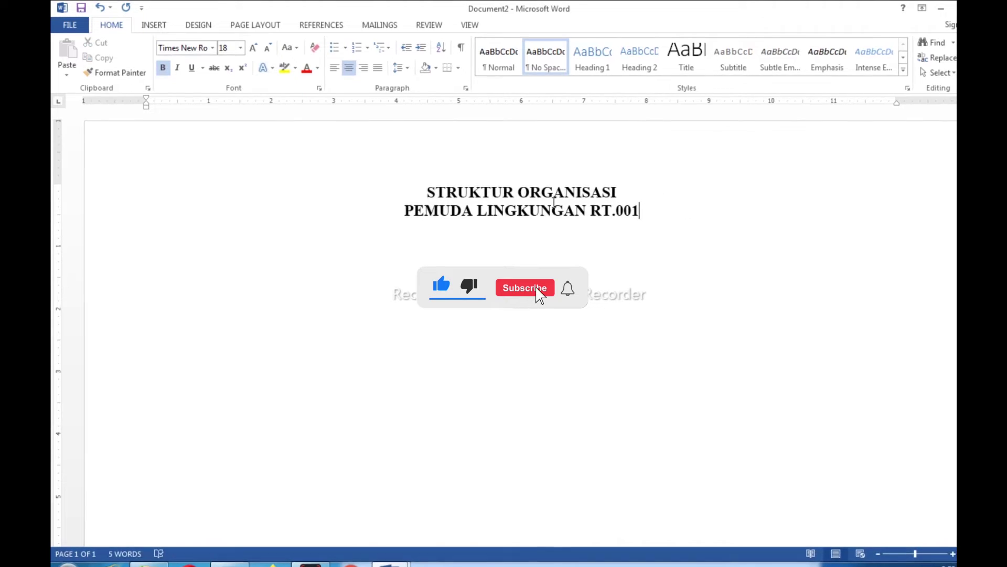
key(Return)
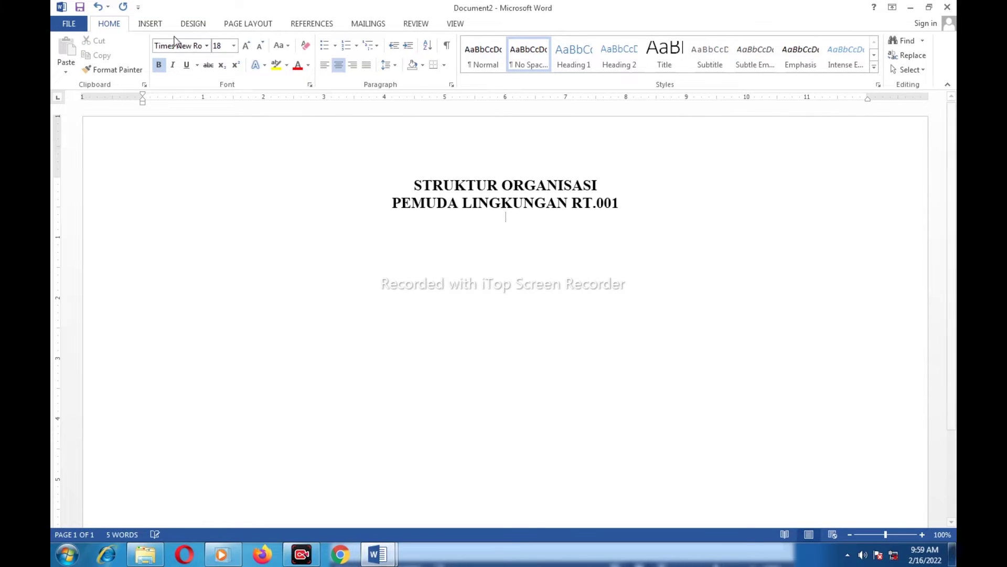
click(156, 25)
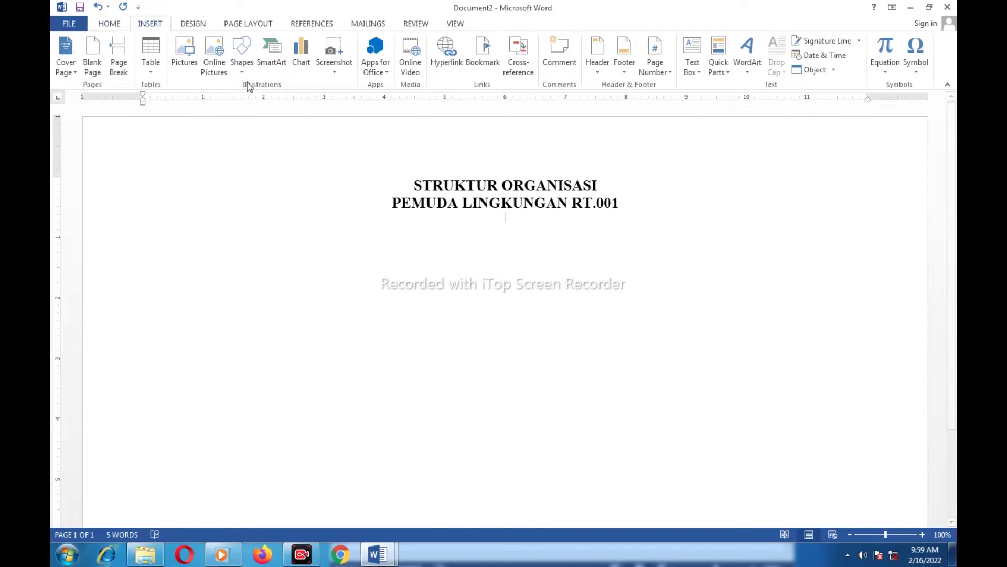
Step: Draw a rounded rectangle below the title and widen it to 2.75 inches
click(242, 55)
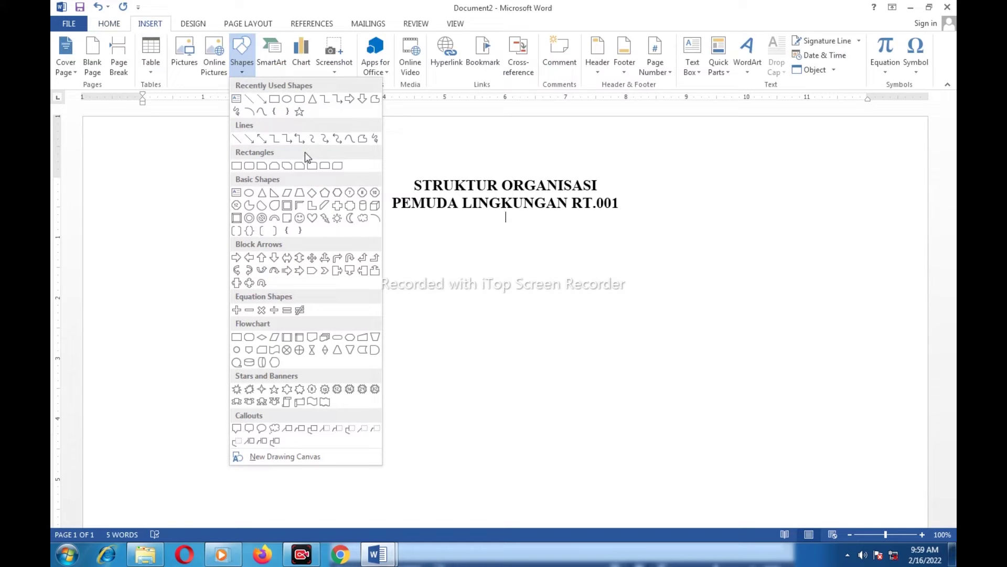
click(299, 99)
drag(428, 227, 582, 252)
drag(429, 251, 419, 251)
drag(581, 252, 587, 252)
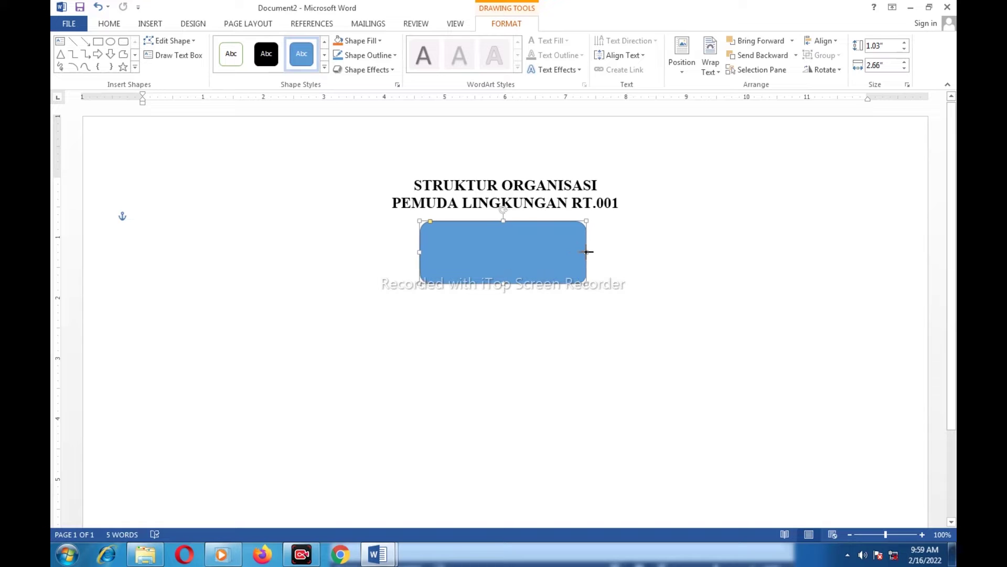
Step: Apply the Subtle Effect – Green, Accent 6 shape style to the rectangle
click(359, 40)
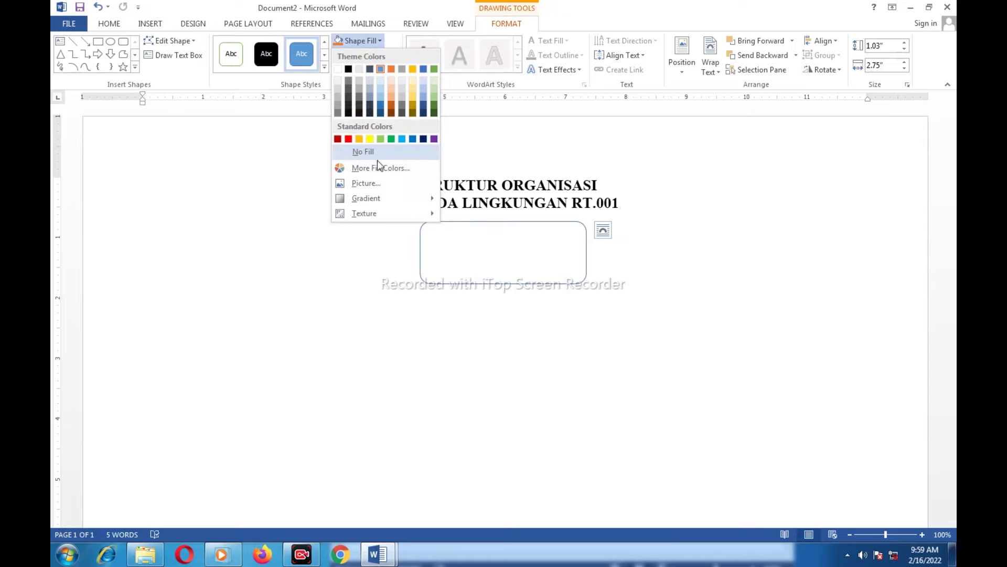
click(391, 69)
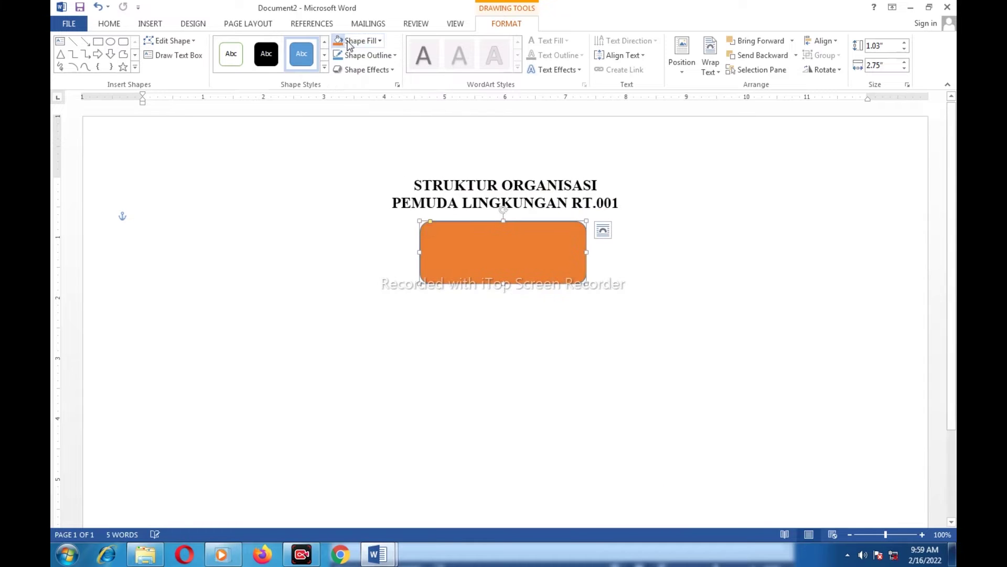
click(368, 55)
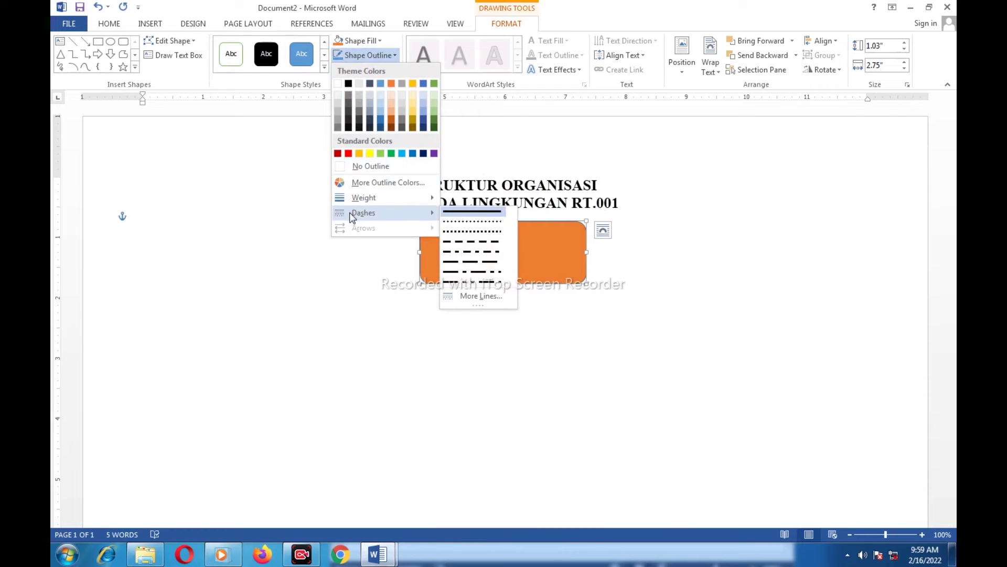
click(324, 68)
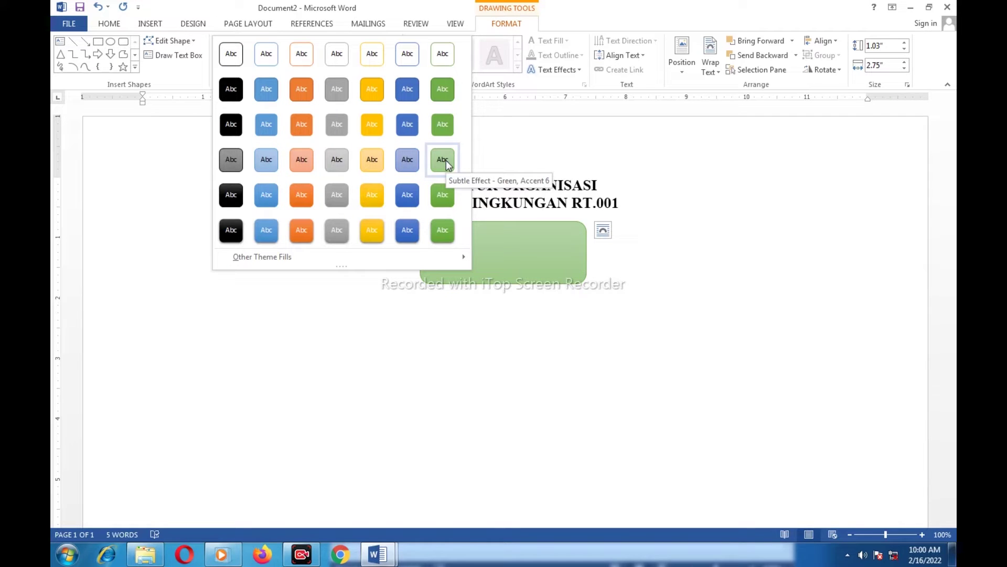
click(443, 160)
click(516, 319)
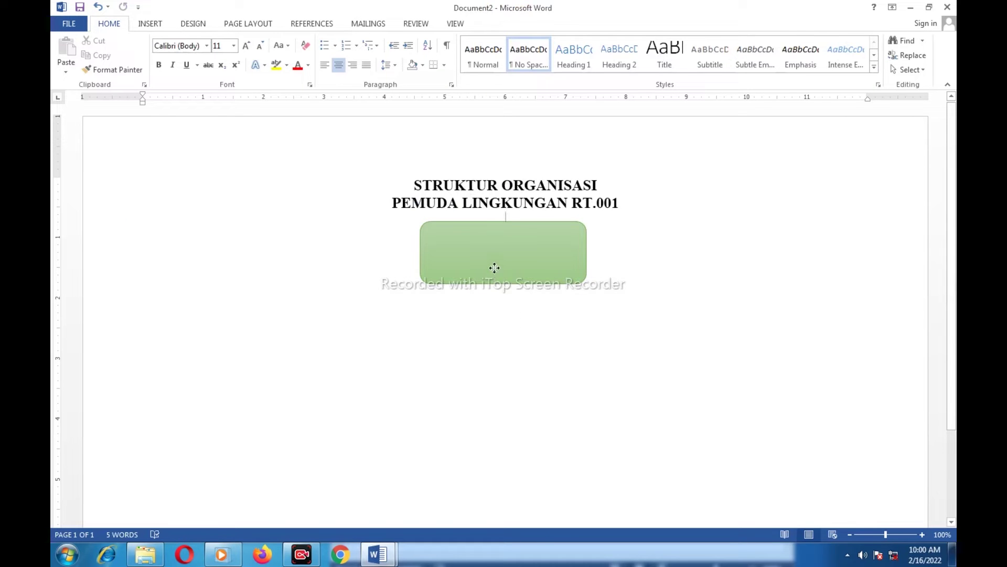
click(495, 268)
click(421, 335)
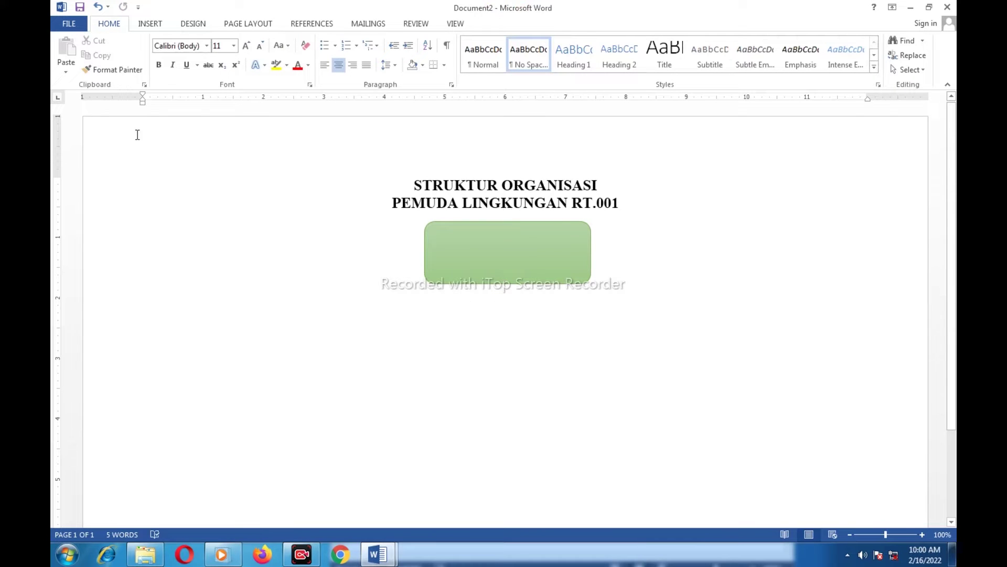
Step: Insert the portrait photo from the DATA (D:) drive
click(150, 24)
click(184, 53)
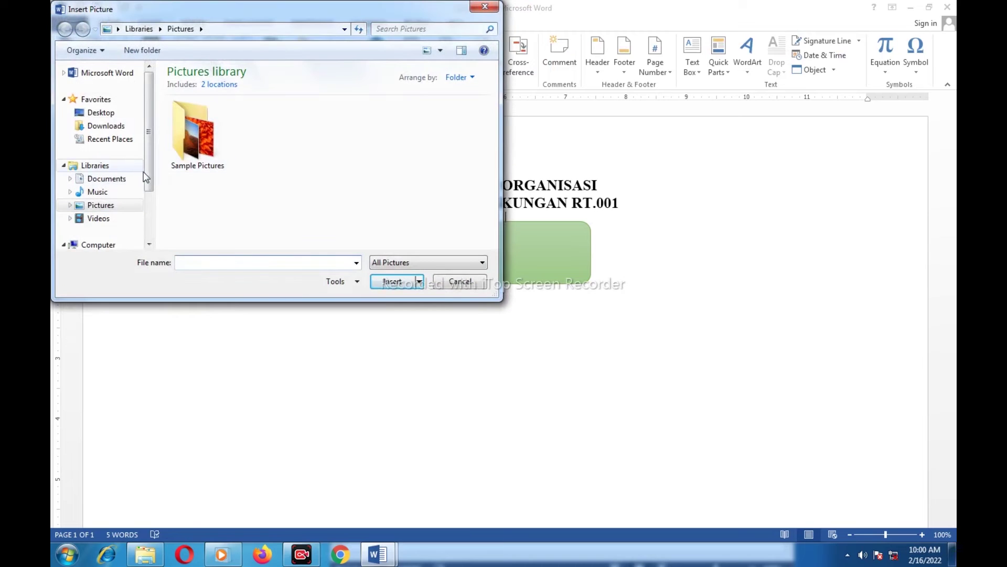
scroll(110, 210, down, 3)
click(107, 212)
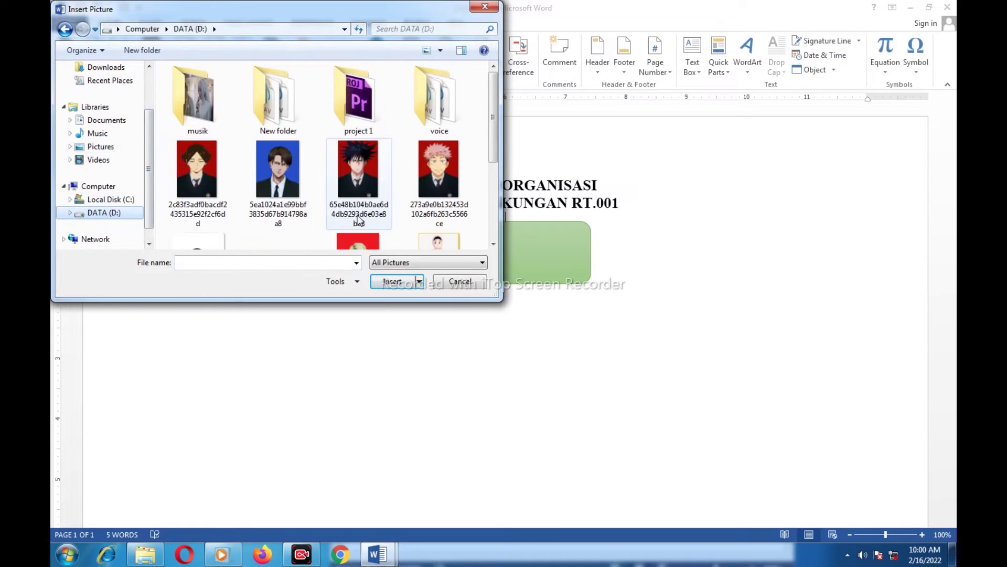
click(270, 181)
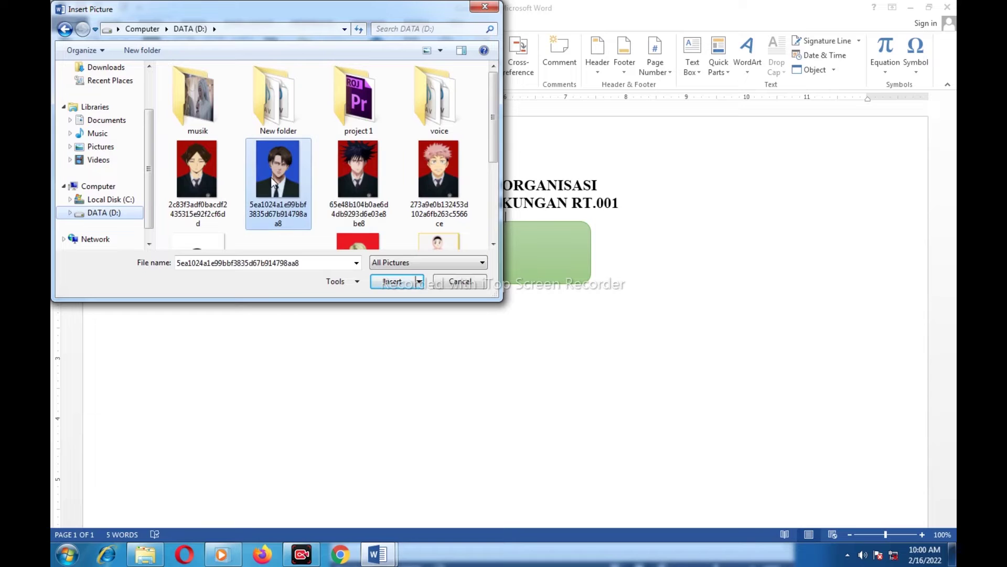
click(394, 283)
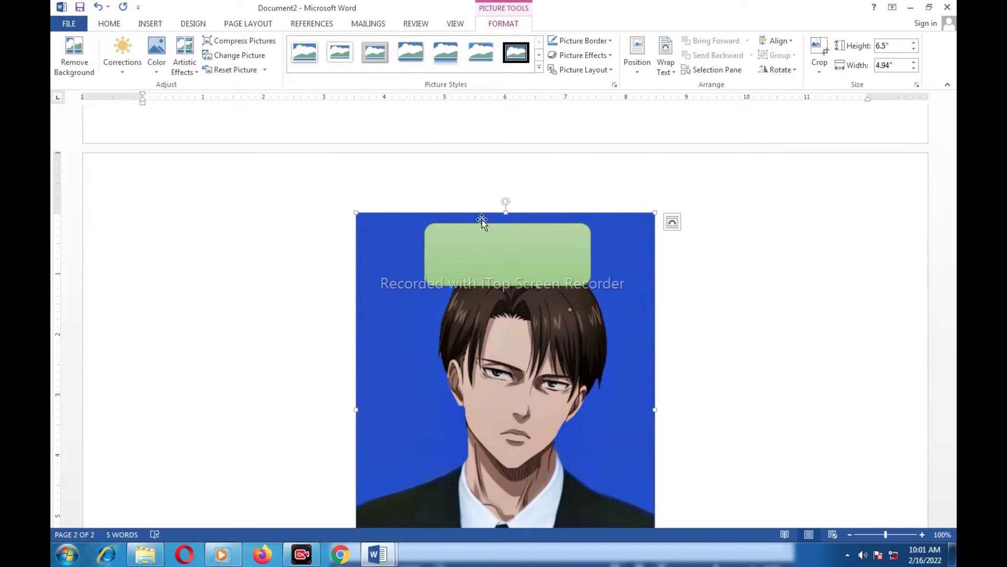
Step: Set the photo to In Front of Text, shrink it onto the box's left end, and shorten the box
right_click(476, 337)
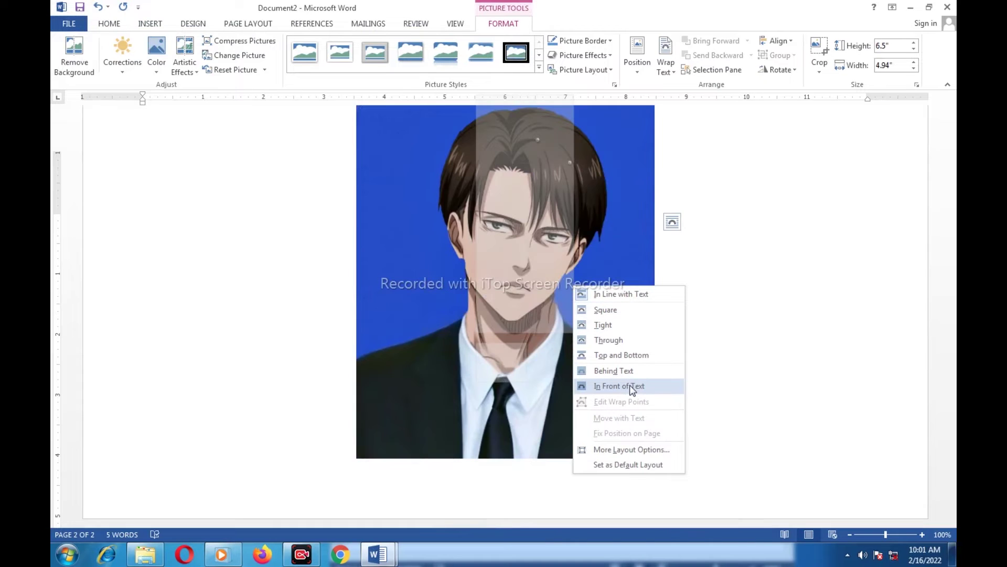
click(632, 387)
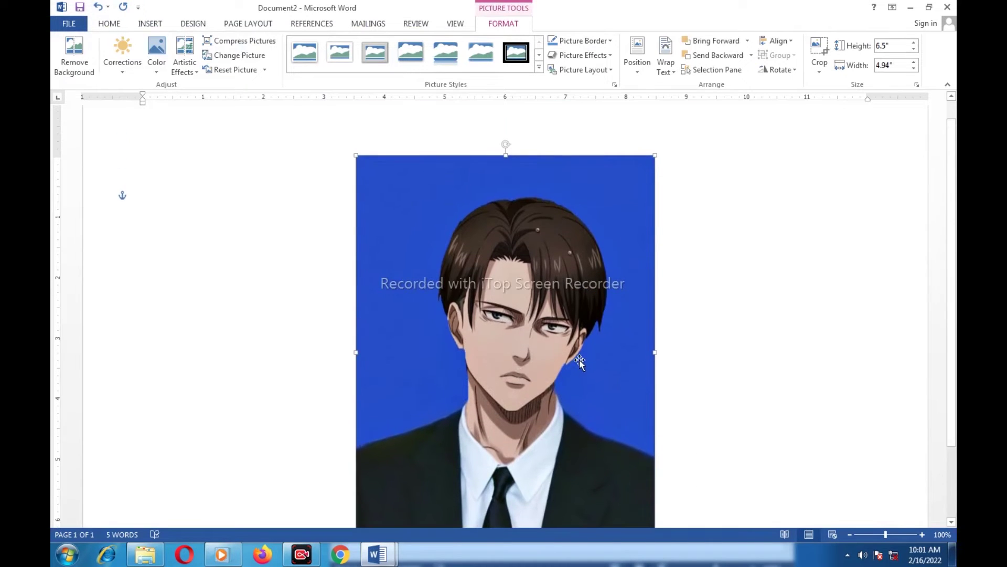
mouse_move(356, 155)
mouse_down()
mouse_move(604, 478)
mouse_move(471, 259)
mouse_up()
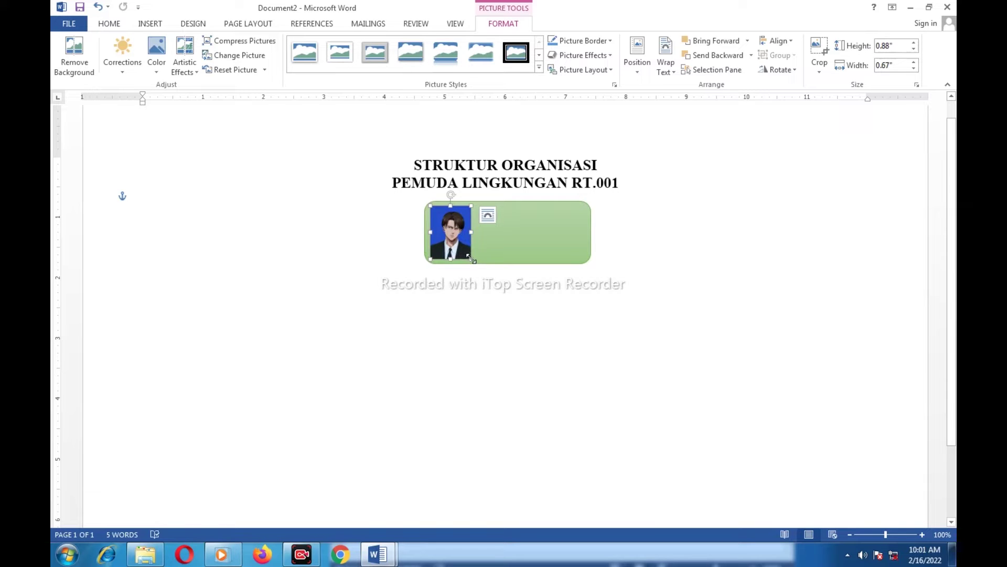
click(539, 254)
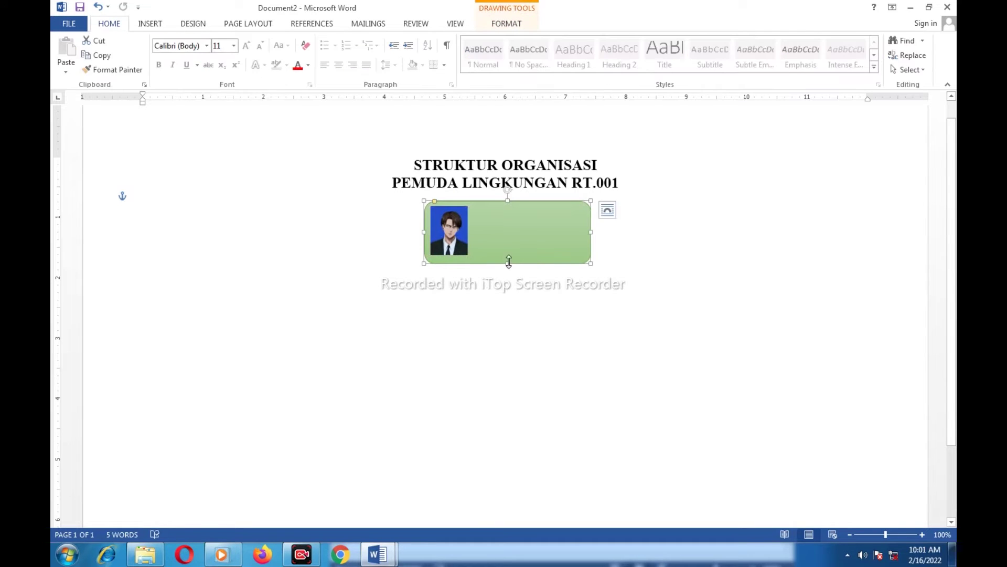
drag(508, 261, 507, 258)
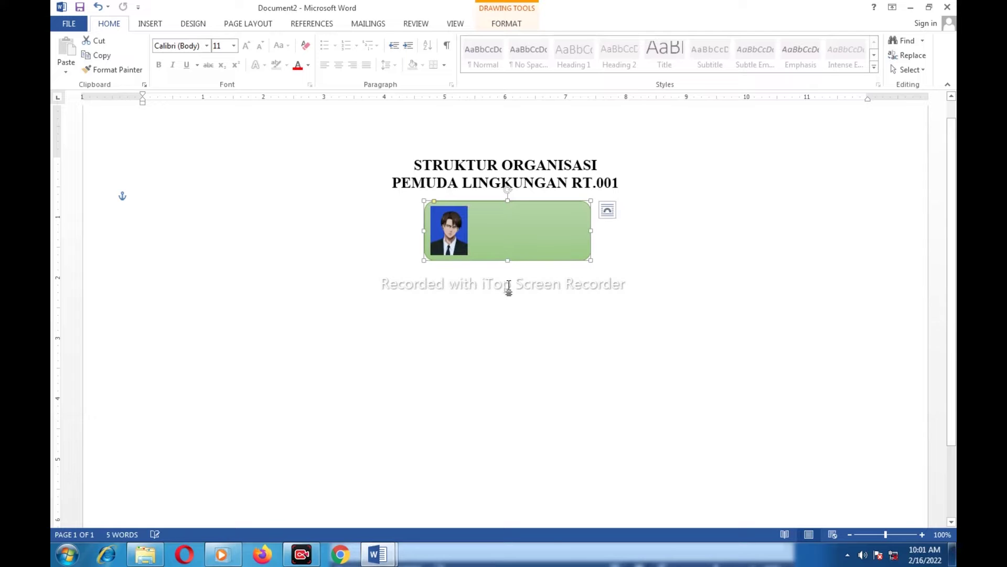
click(525, 299)
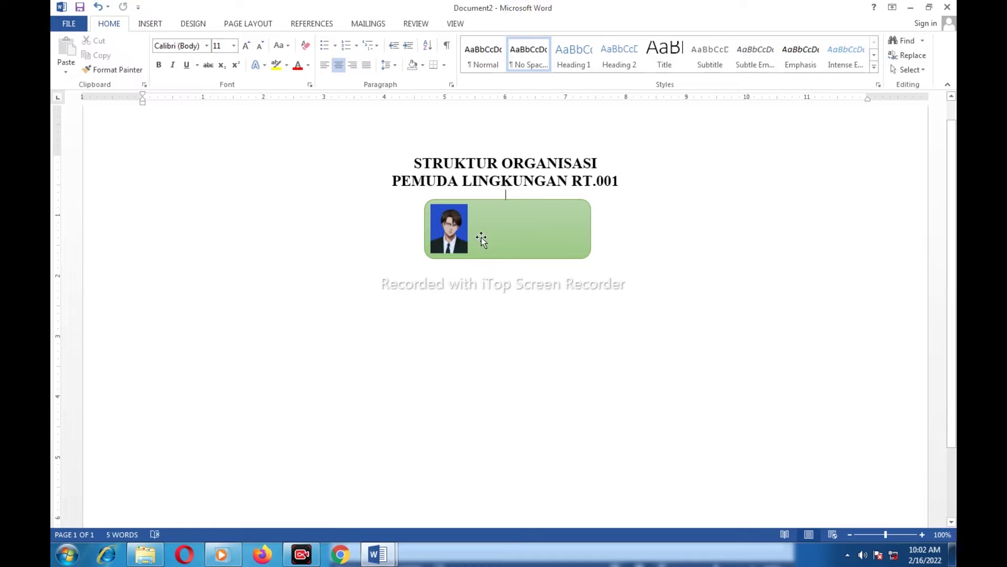
click(149, 23)
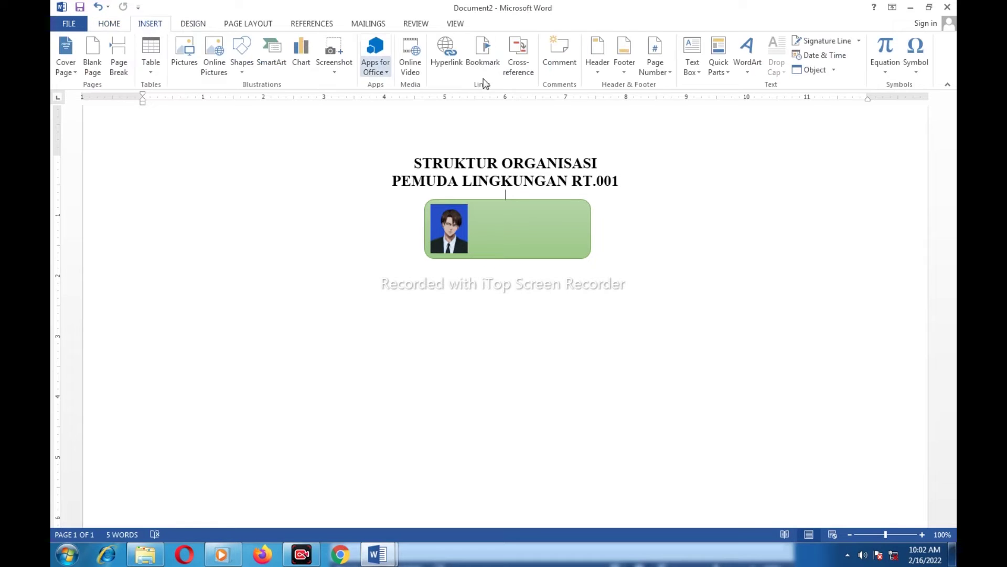
Step: Add a centred, No Spacing text box reading KETUA above the chairperson's full name
click(693, 58)
click(686, 125)
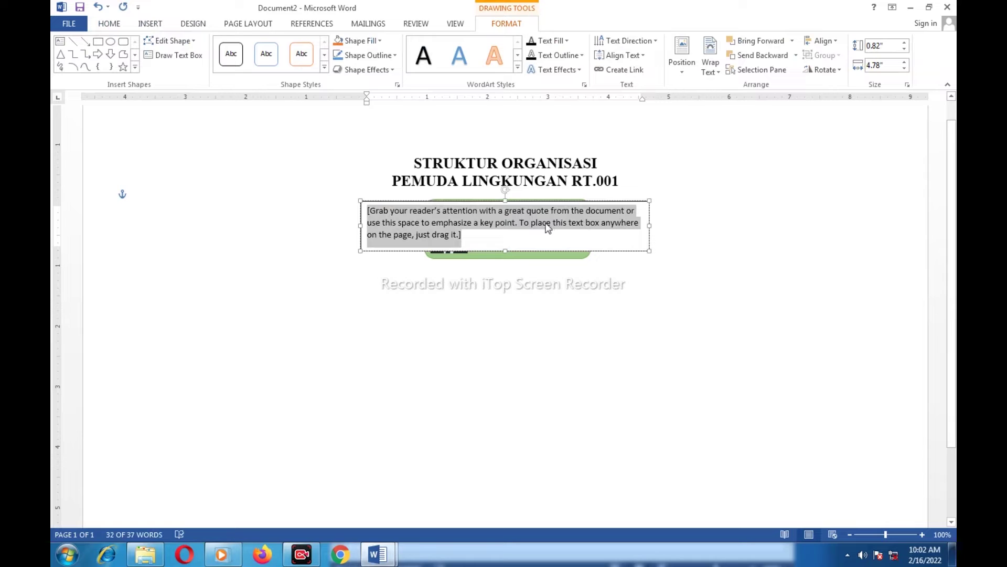
key(BackSpace)
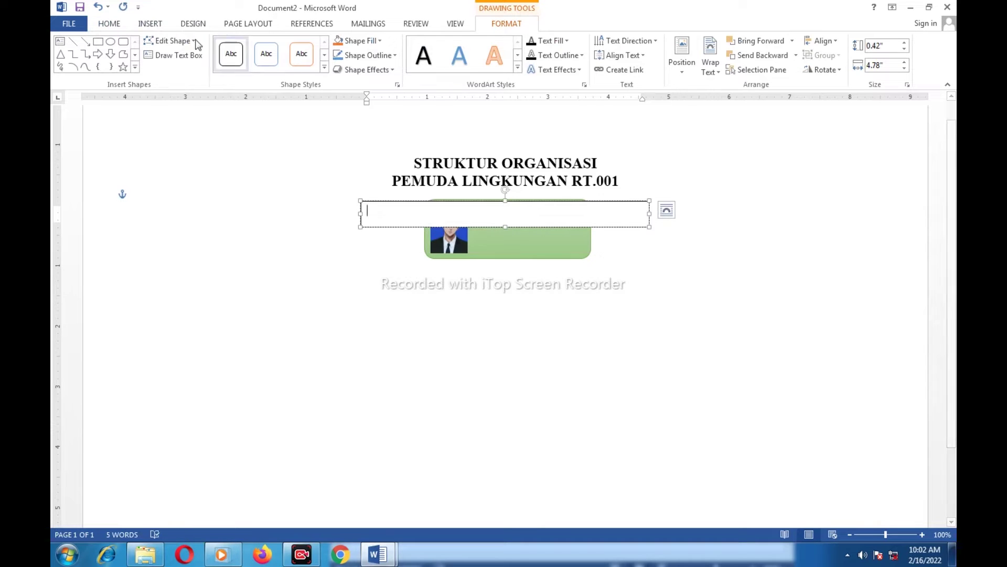
click(116, 25)
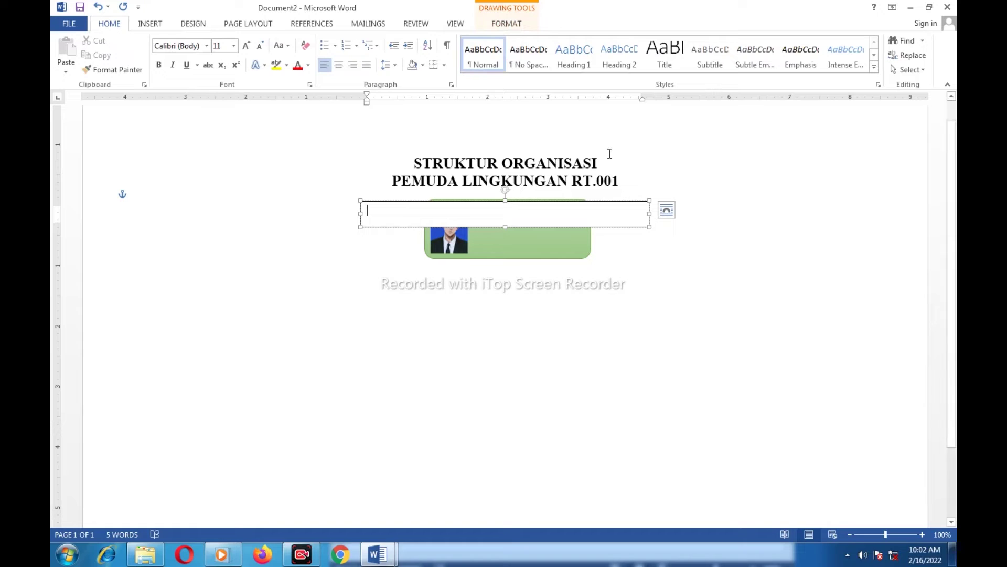
click(534, 61)
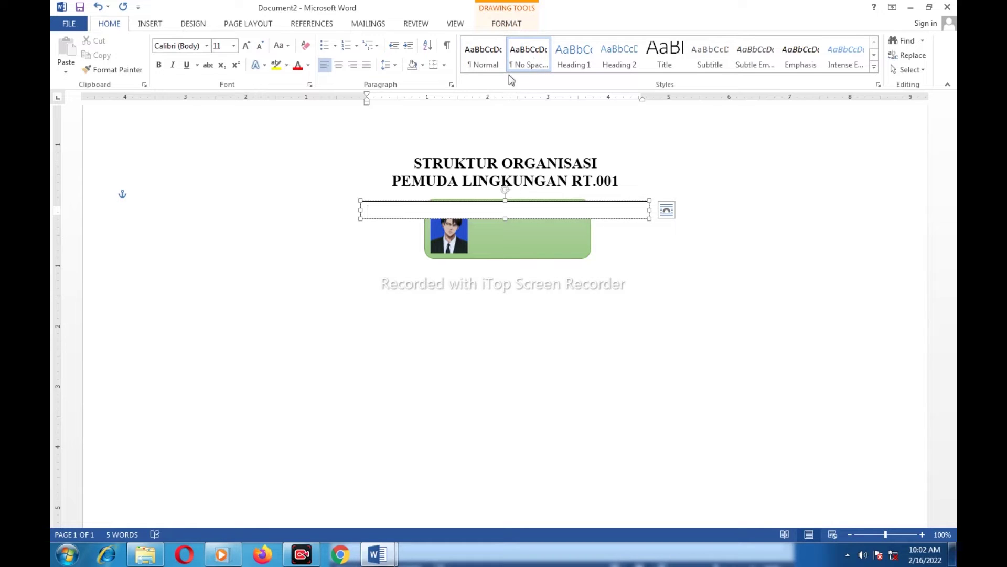
click(339, 67)
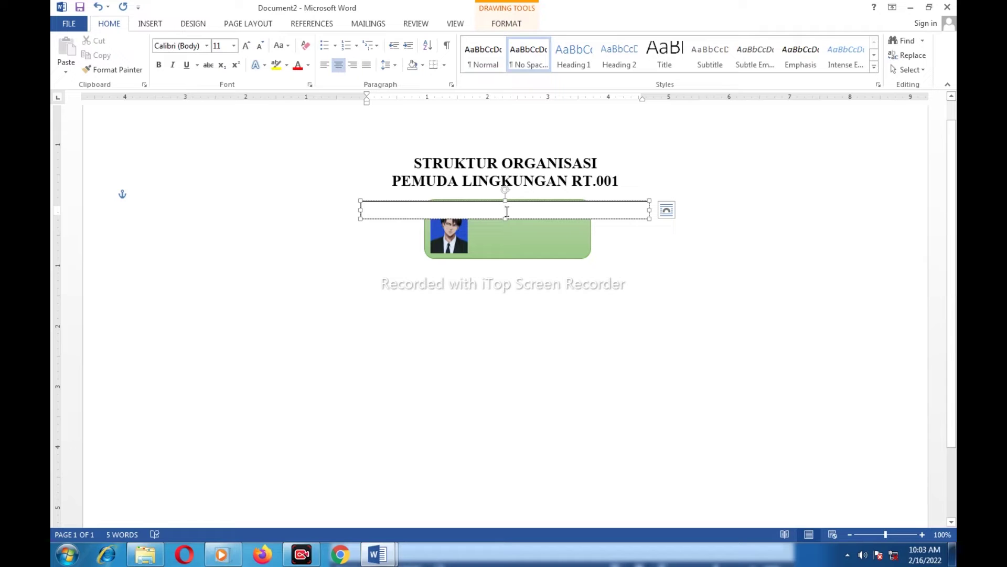
text(KETUA)
key(Return)
Step: Narrow the text box, position it beside the photo, and select all its text
mouse_move(649, 221)
mouse_down()
mouse_move(495, 220)
mouse_move(556, 205)
mouse_move(586, 225)
mouse_up()
drag(461, 225, 467, 224)
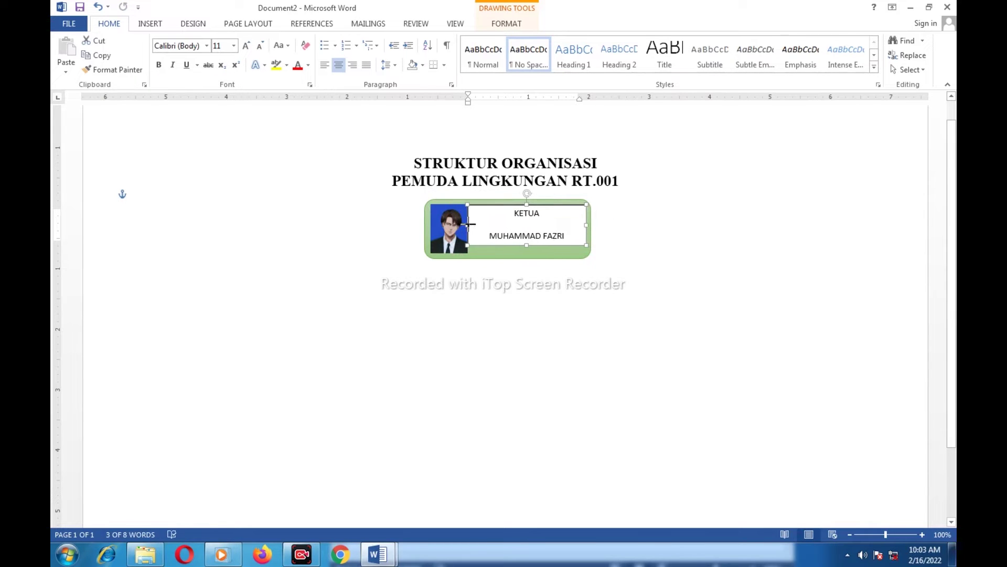
drag(555, 245, 557, 246)
click(541, 226)
key(ctrl+a)
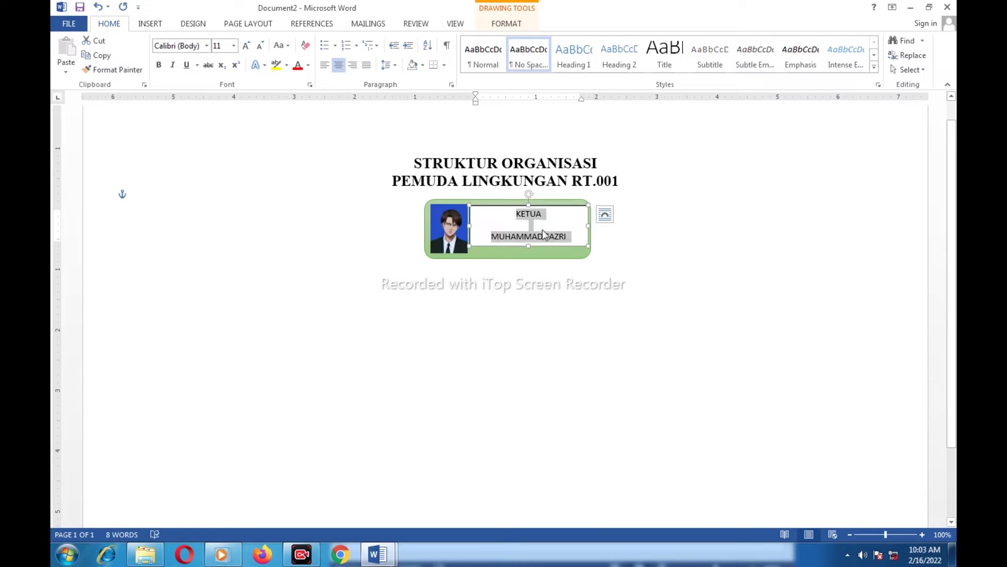
Step: Format KETUA and the name as bold 14 pt Times New Roman, widening the box to fit
click(234, 46)
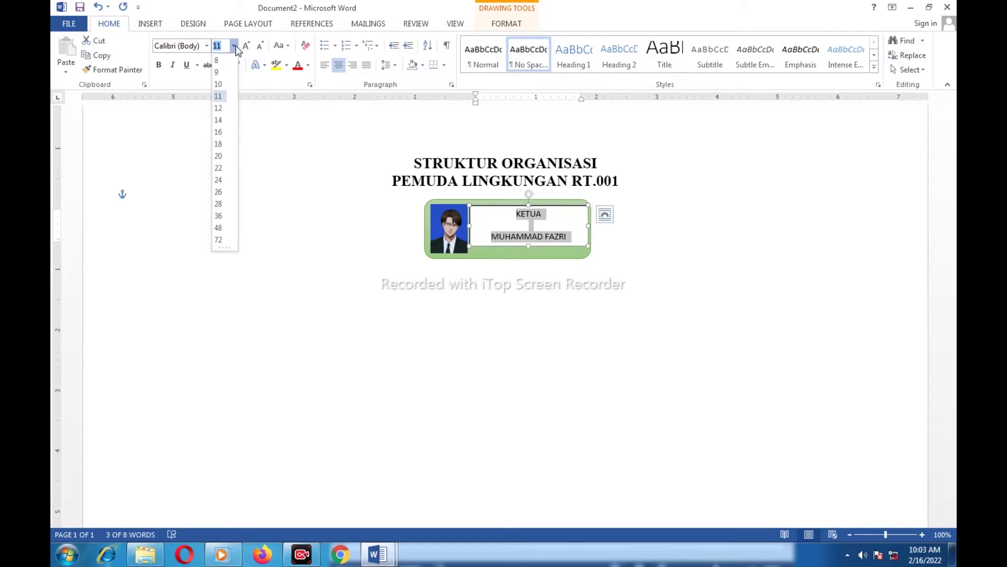
click(219, 120)
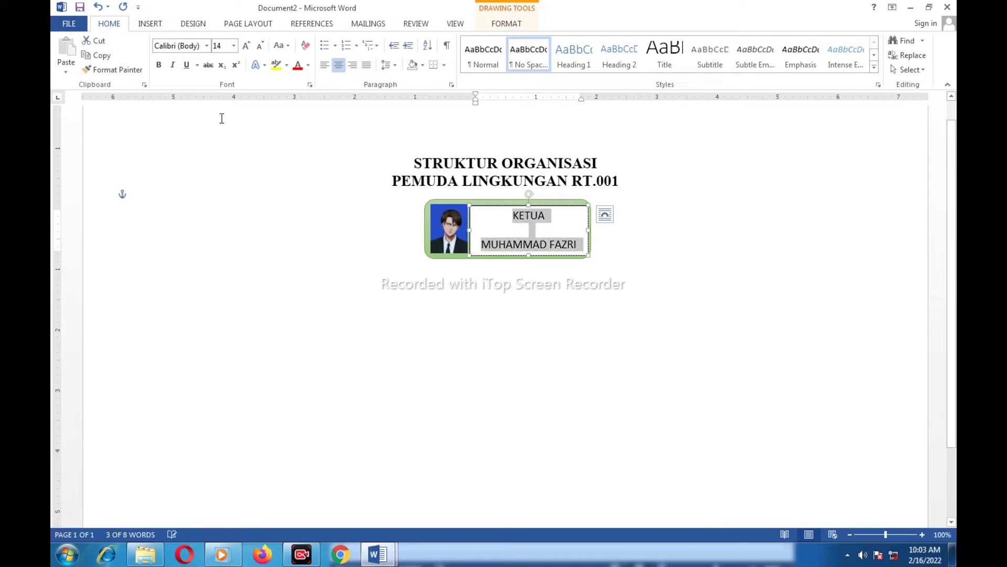
click(158, 66)
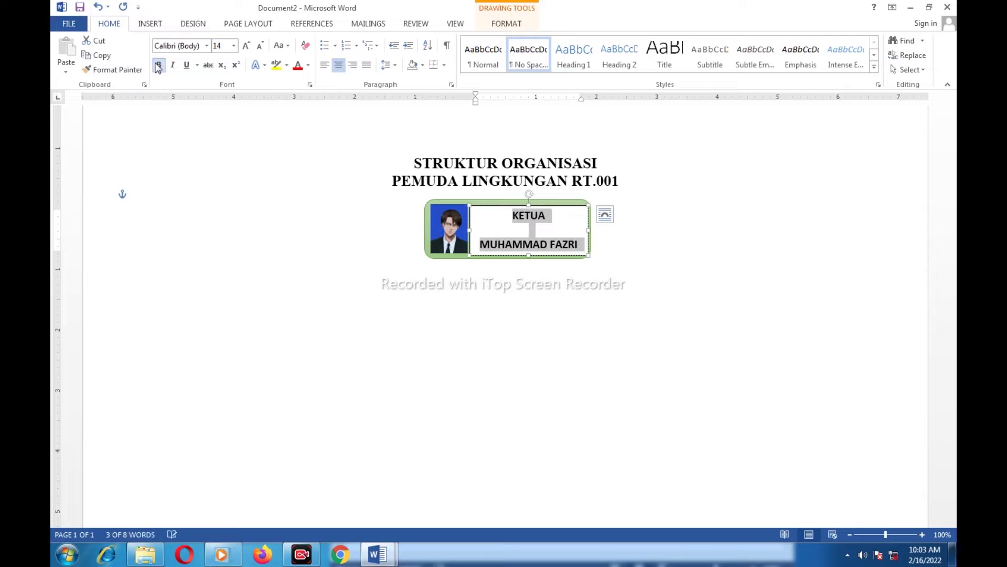
click(207, 46)
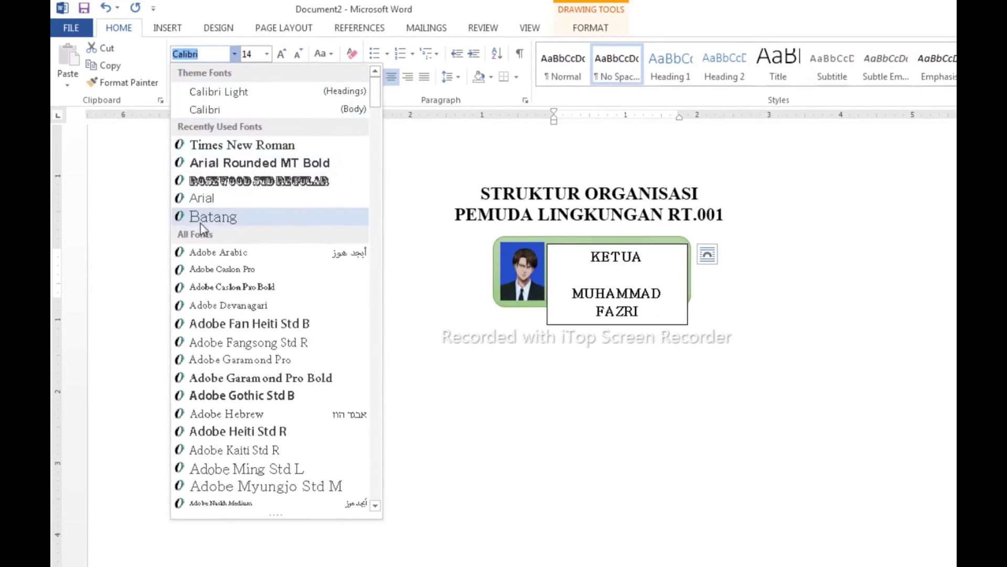
click(237, 149)
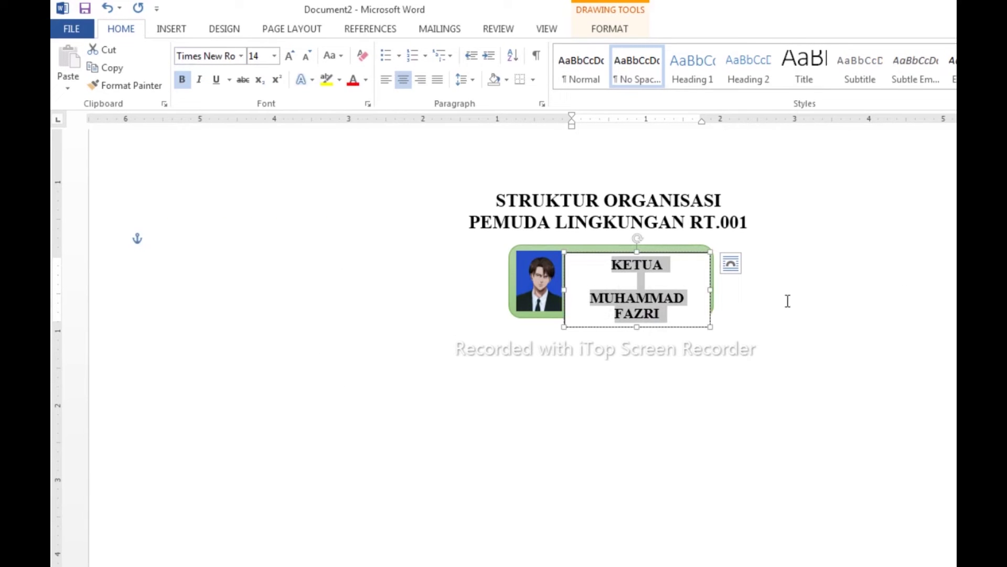
drag(709, 290, 726, 288)
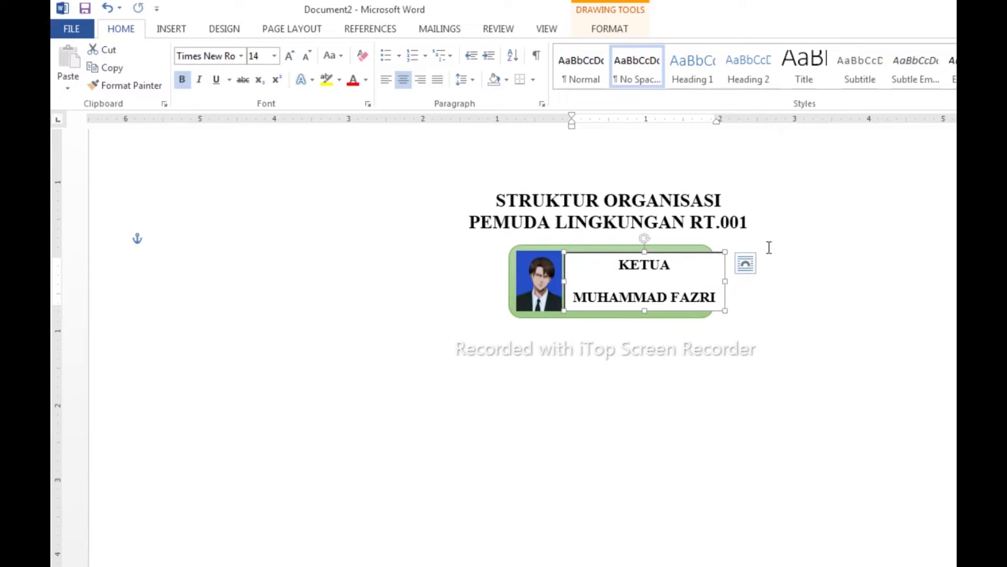
key(Left)
key(Left)
key(Left)
key(Left)
key(Left)
key(Left)
key(Left)
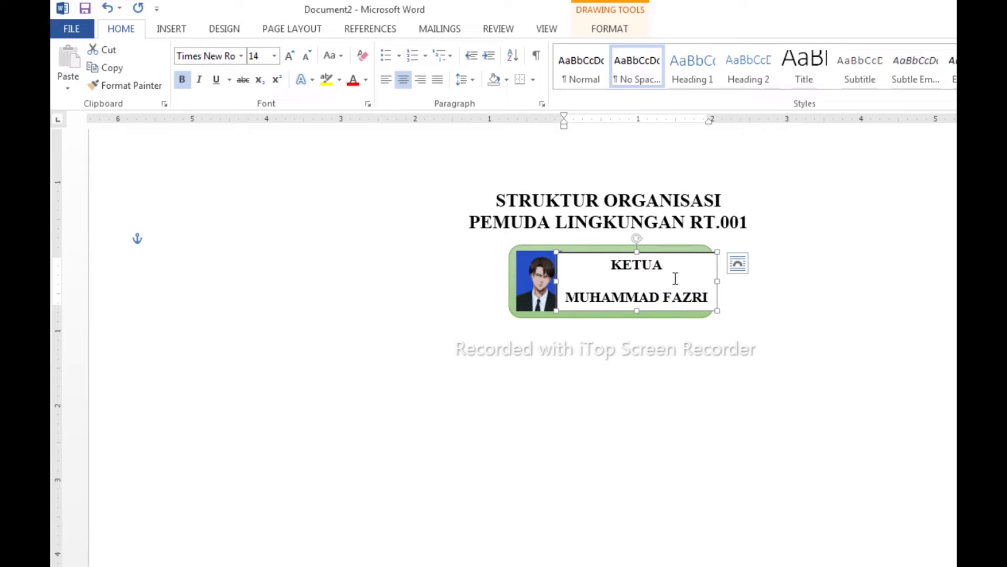
click(618, 30)
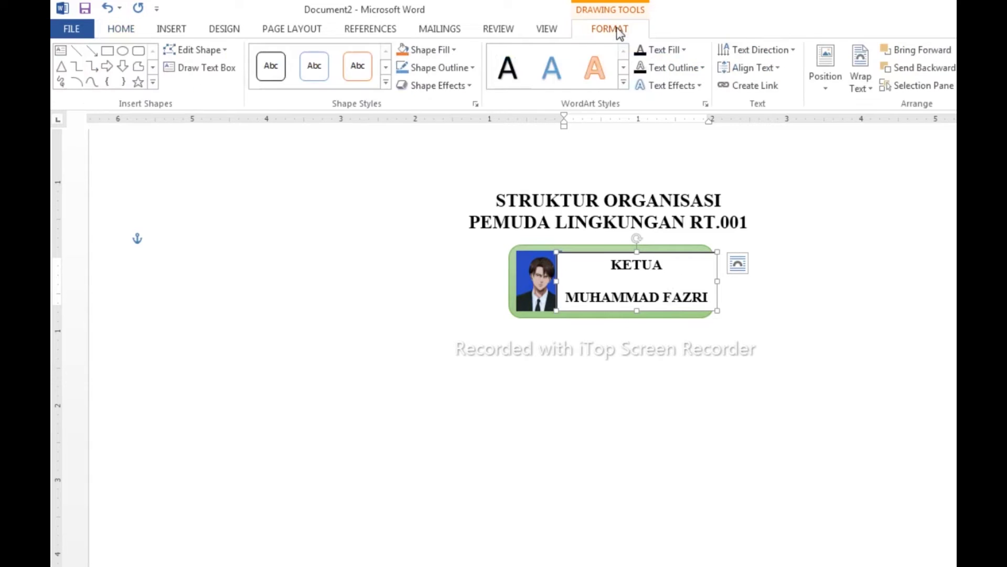
Step: Set the text box's Shape Fill to No Fill and Shape Outline to No Outline
click(426, 50)
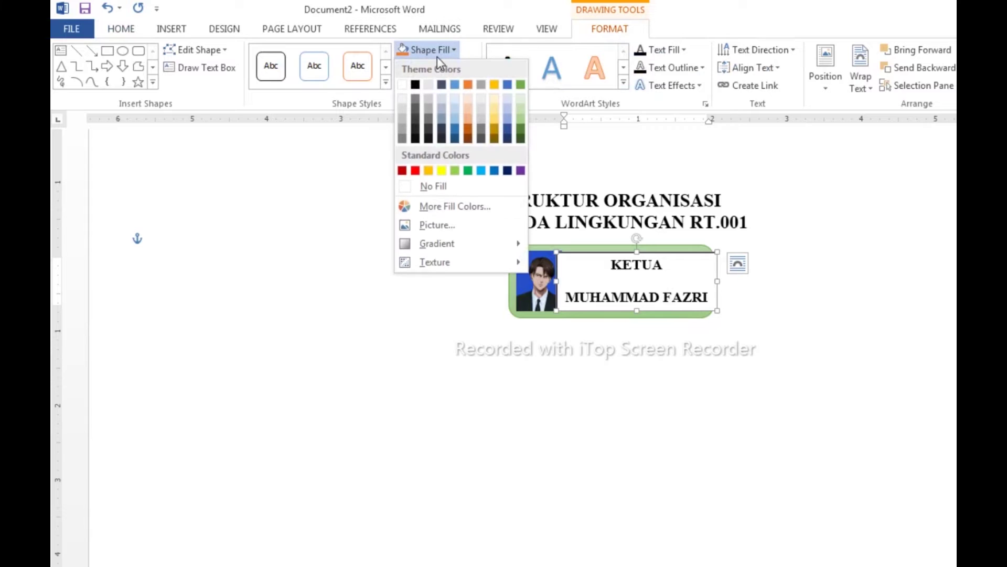
click(404, 189)
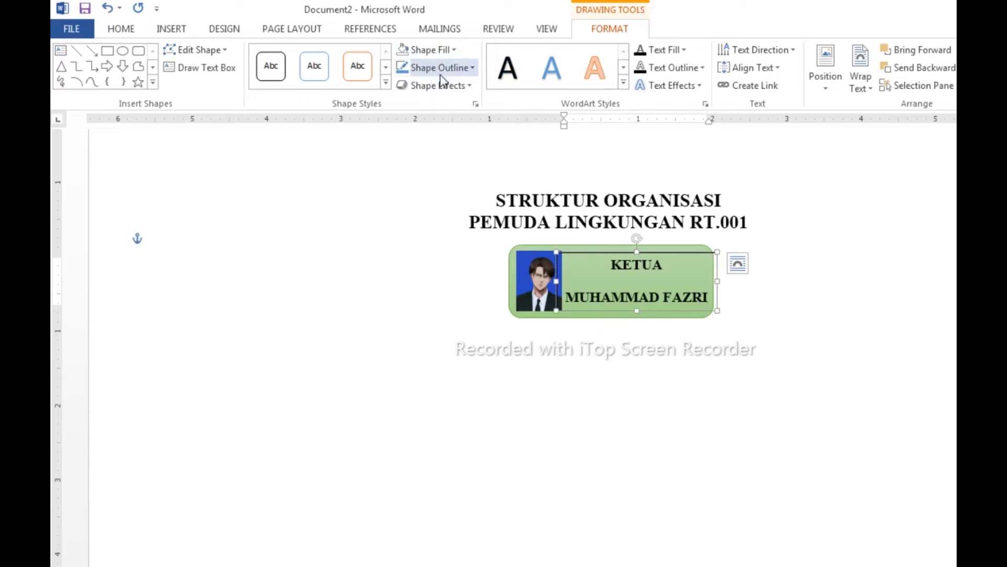
click(435, 67)
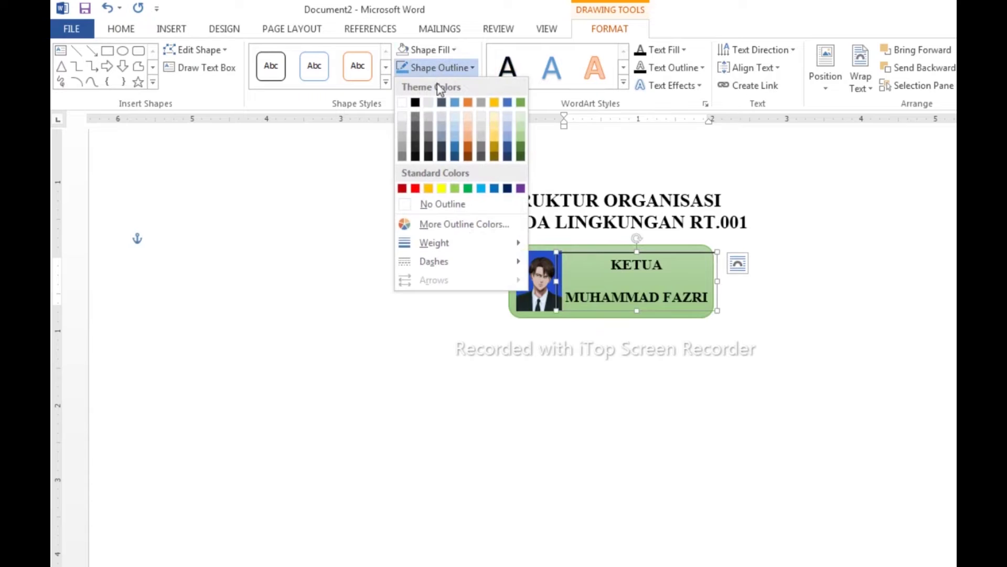
click(407, 210)
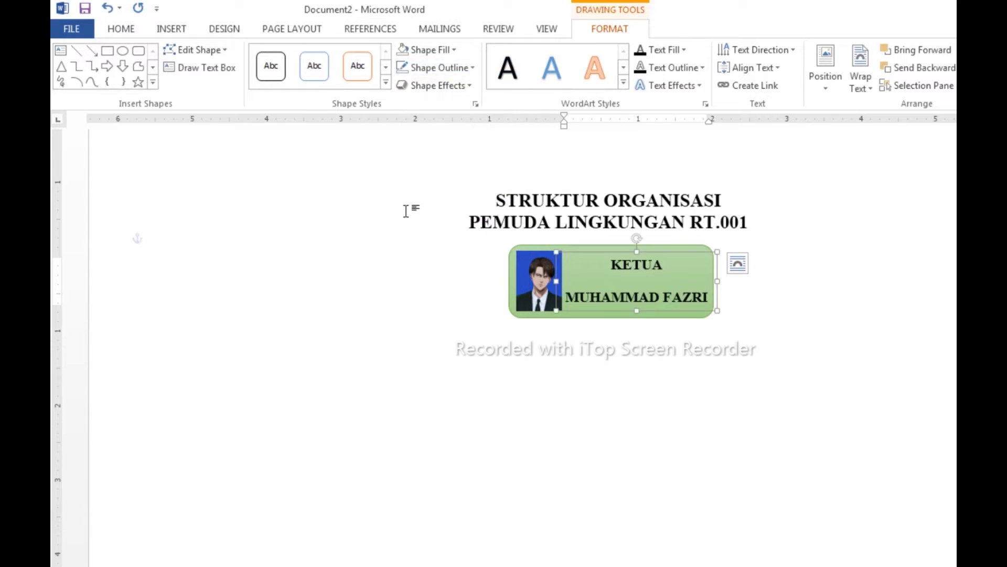
click(675, 372)
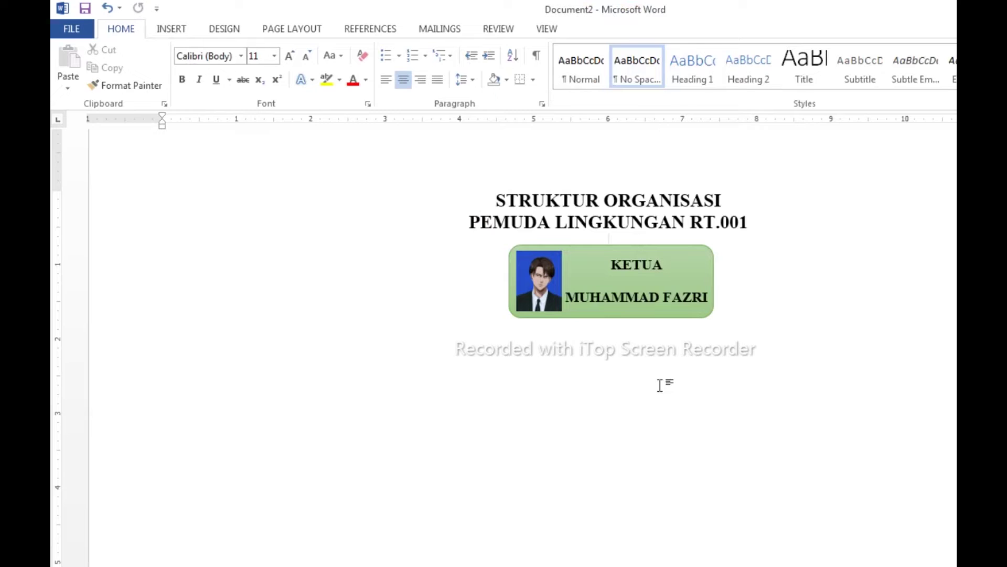
drag(612, 264, 662, 265)
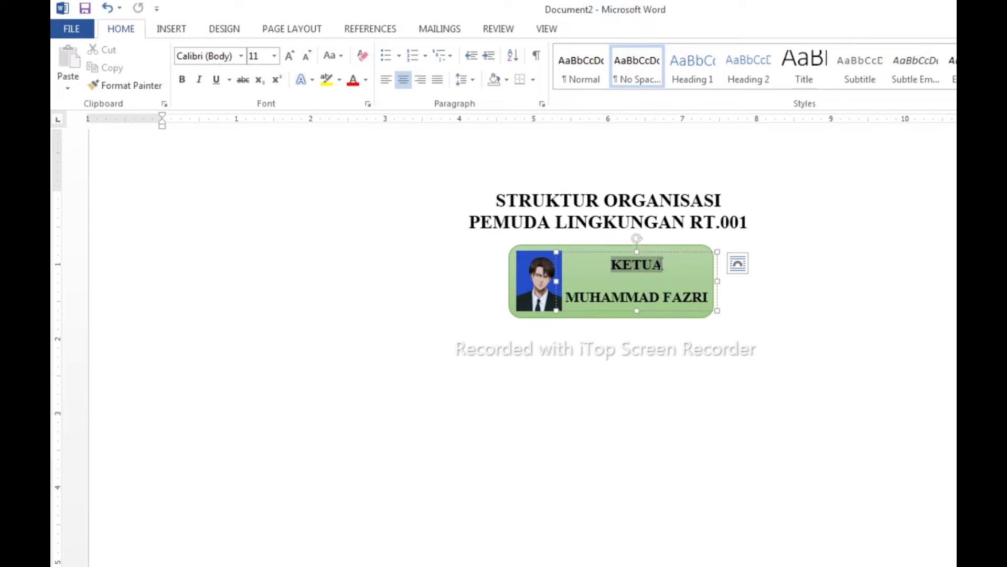
Step: Underline the word KETUA above the chairman's name
drag(662, 265, 661, 266)
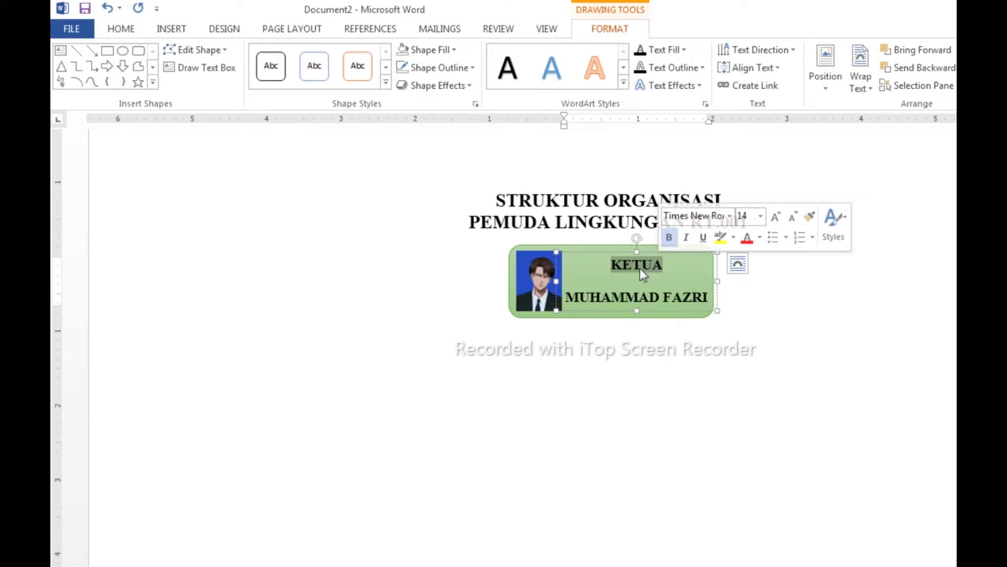
click(122, 29)
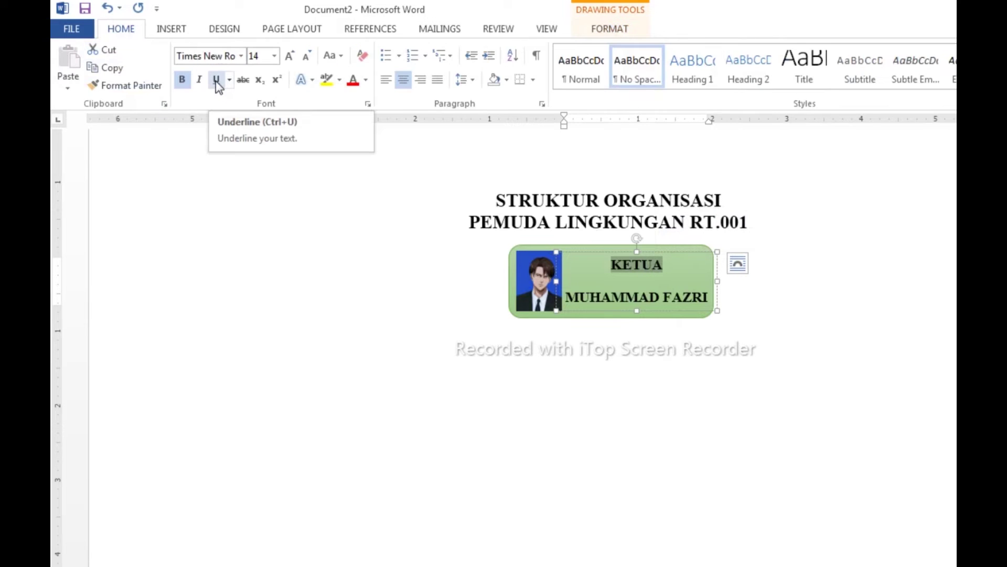
click(216, 80)
click(720, 421)
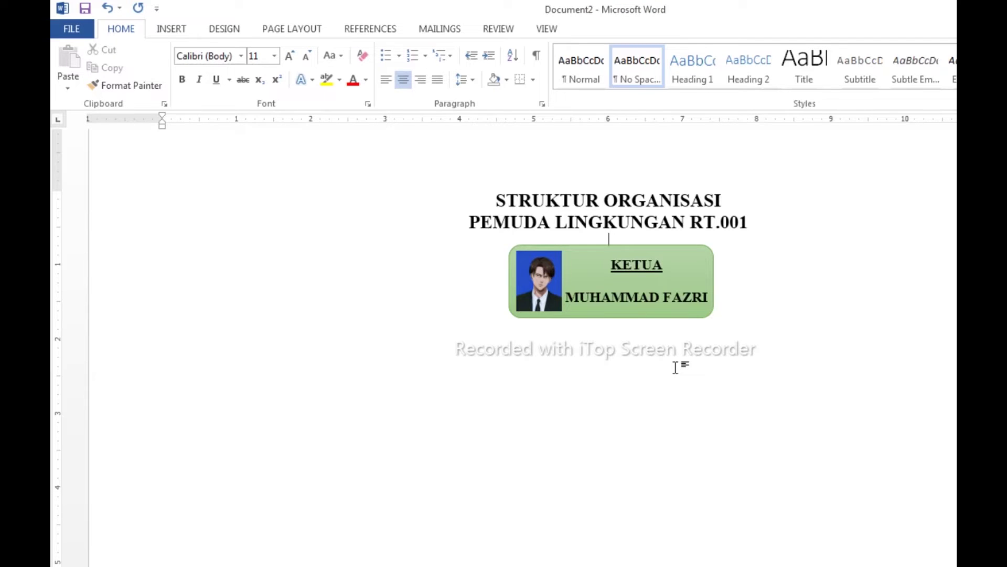
click(660, 297)
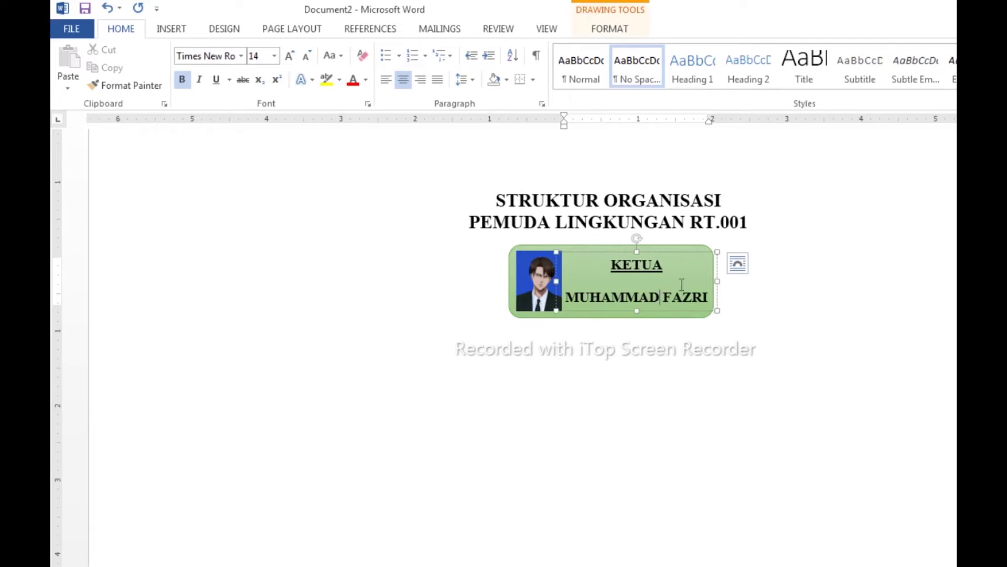
Step: Group the text box, photo and green rectangle, then place a copy of the group below
click(681, 251)
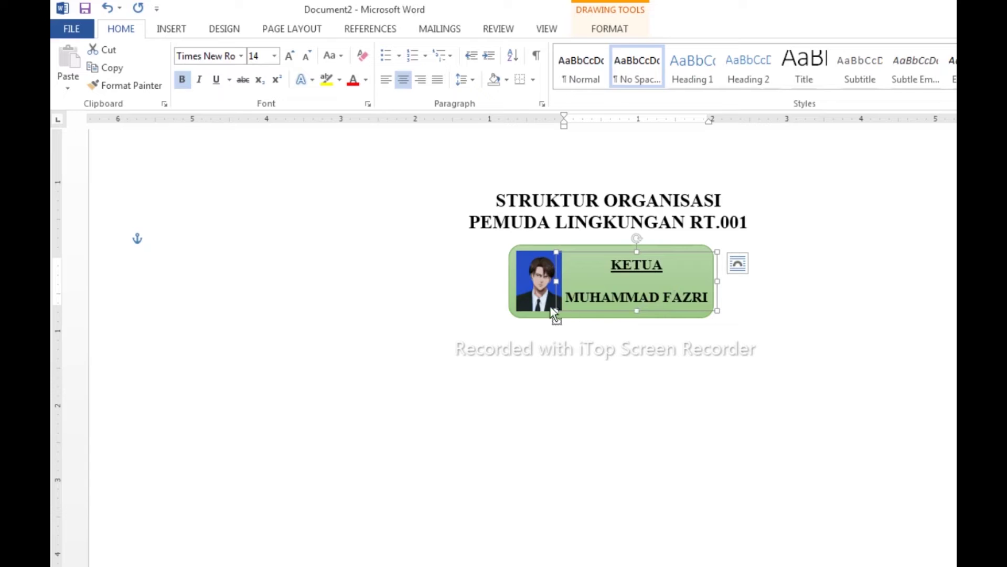
shift+click(535, 284)
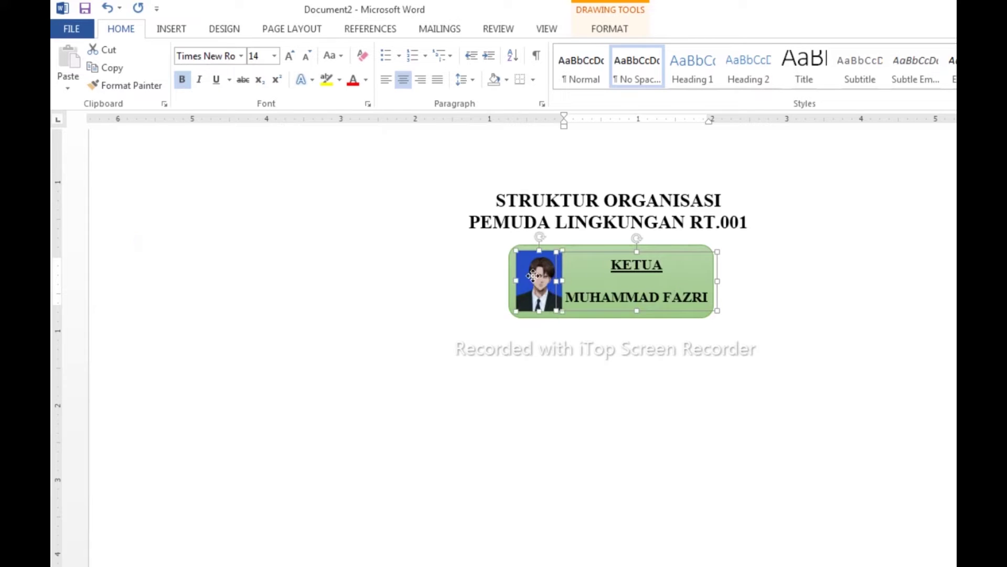
shift+click(603, 244)
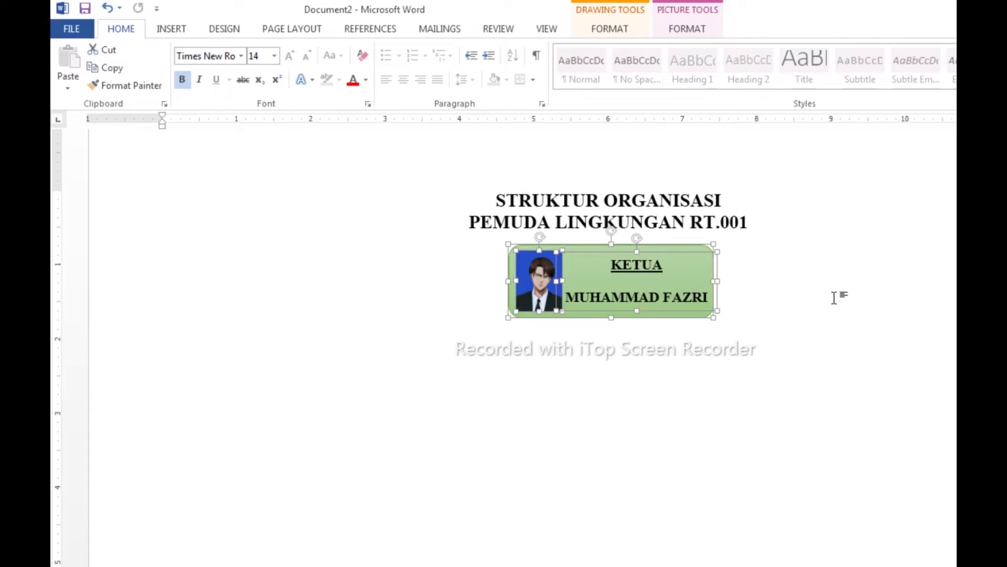
right_click(676, 254)
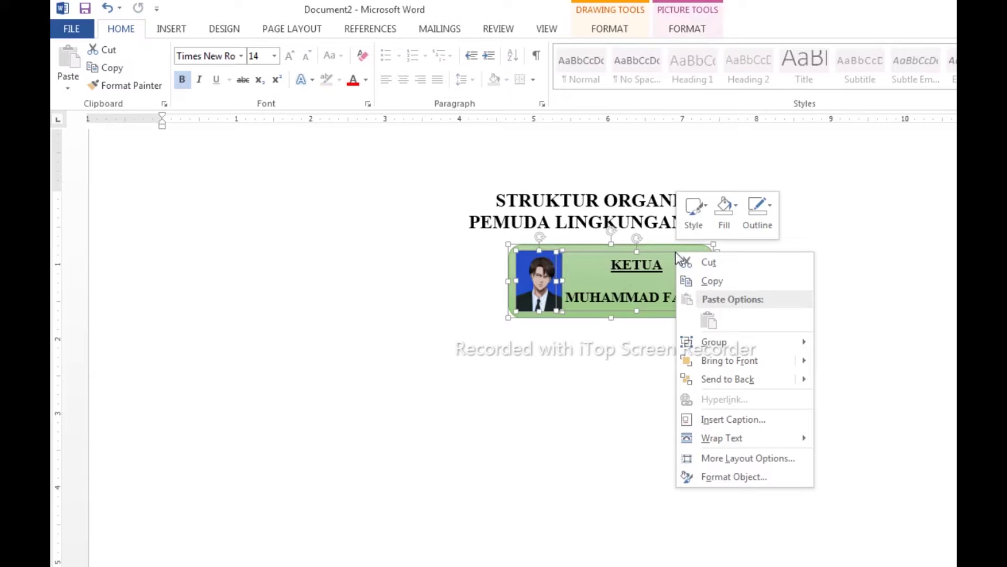
mouse_move(713, 342)
click(850, 343)
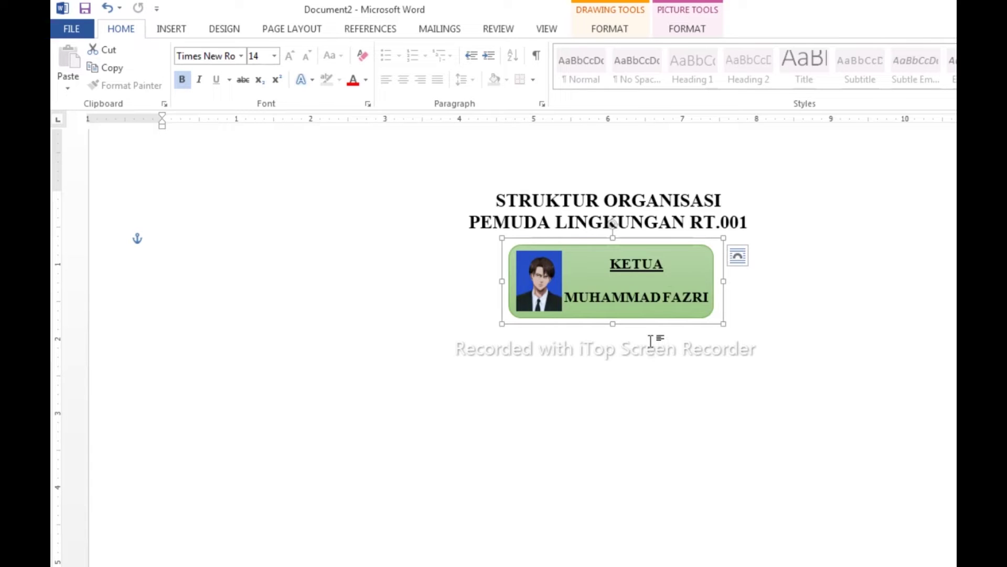
drag(653, 316, 651, 410)
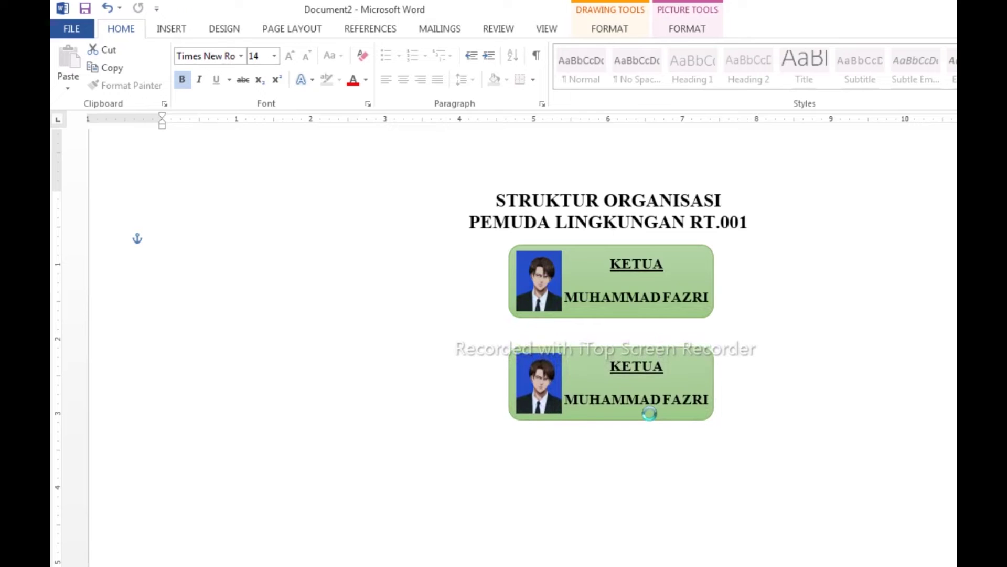
Step: Nudge the copied KETUA box slightly to the right to align it
key(Right)
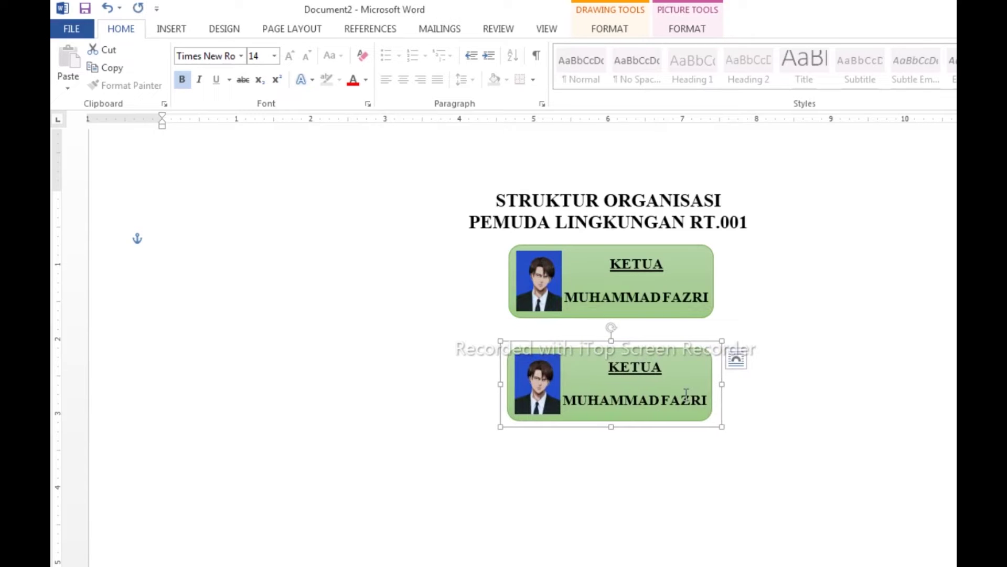
key(Right)
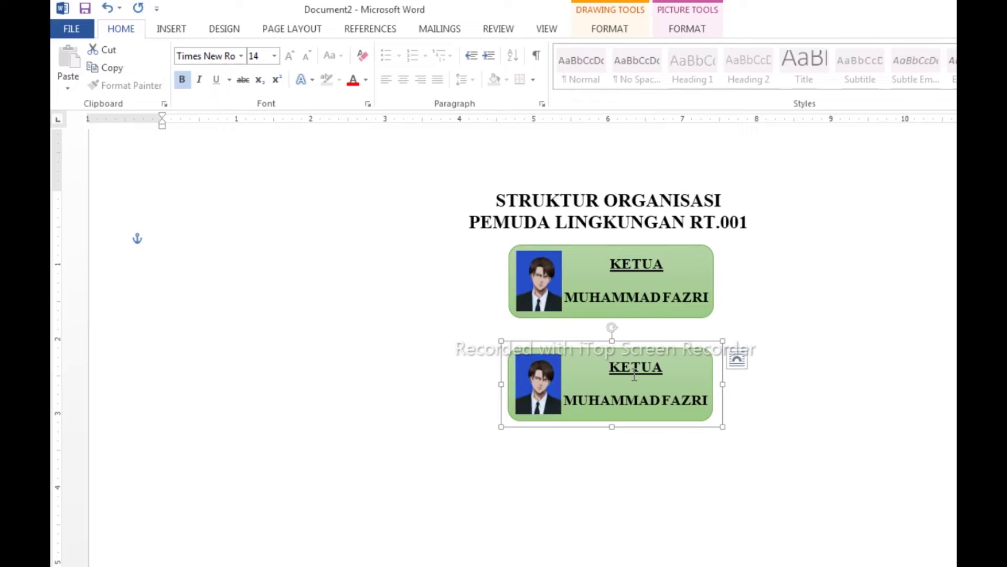
click(811, 378)
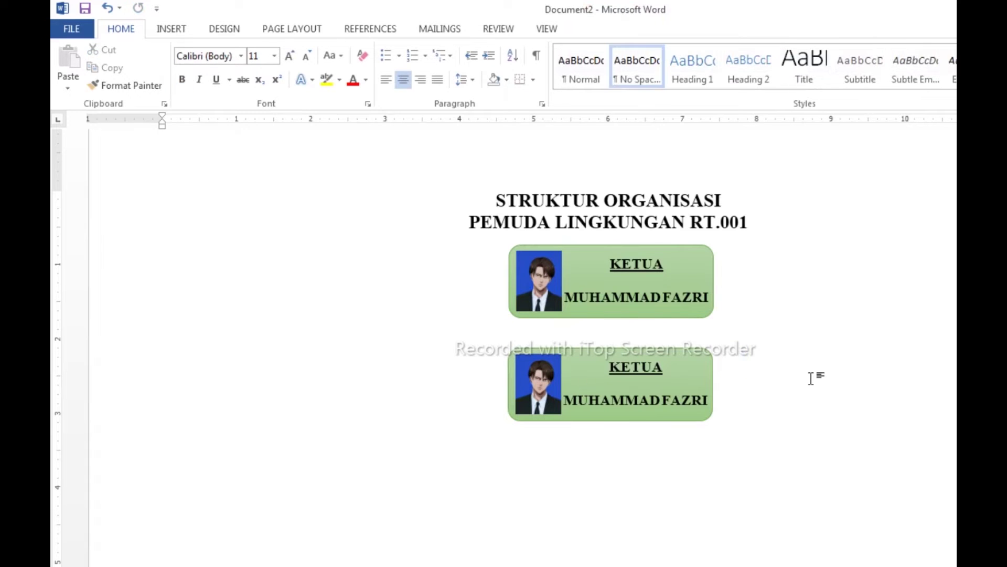
Step: Relabel the copy as WAKIL KETUA and replace the name with the deputy's name
click(551, 376)
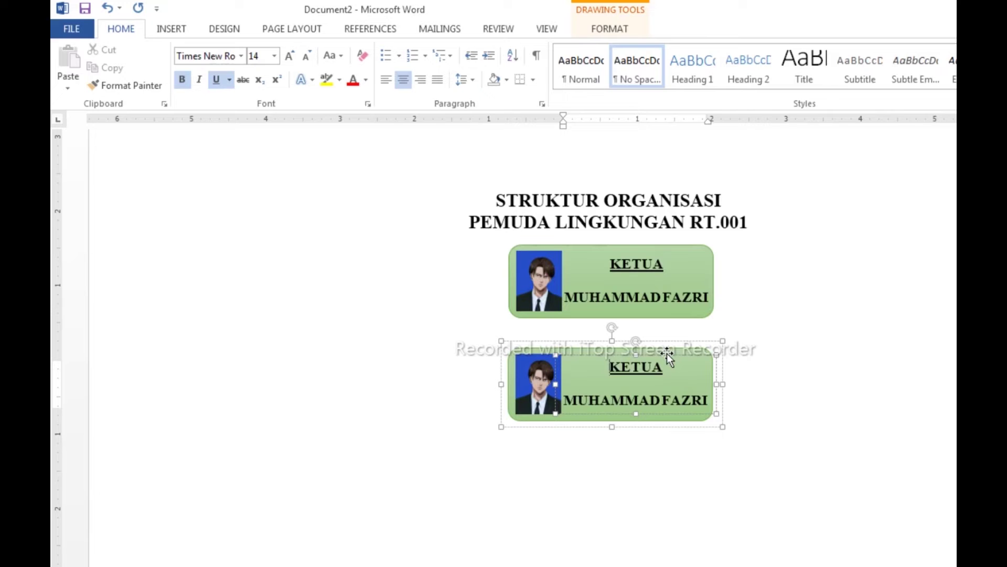
text(WAKIL)
click(760, 394)
key(BackSpace)
key(BackSpace)
key(BackSpace)
key(BackSpace)
key(BackSpace)
key(BackSpace)
key(BackSpace)
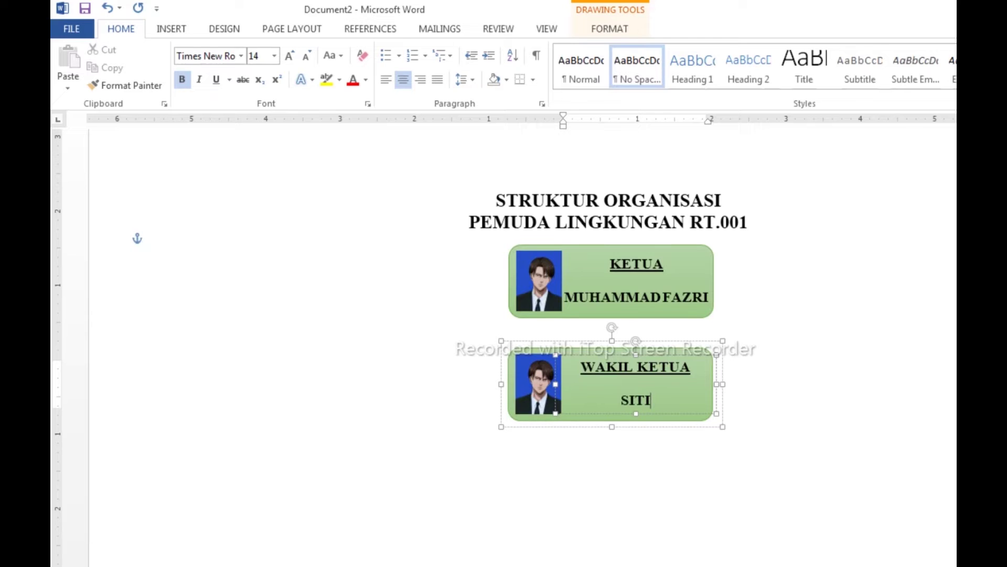
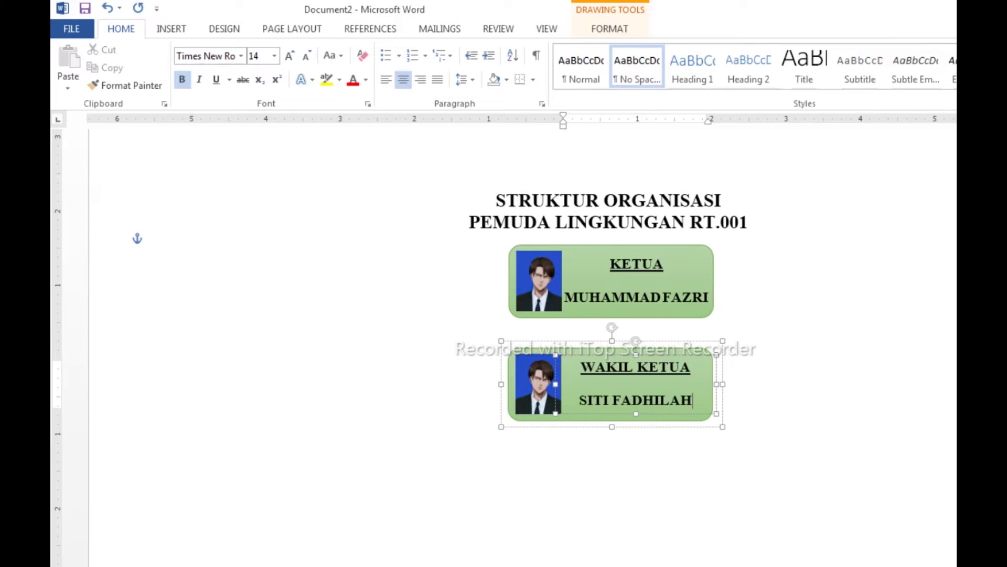
click(535, 393)
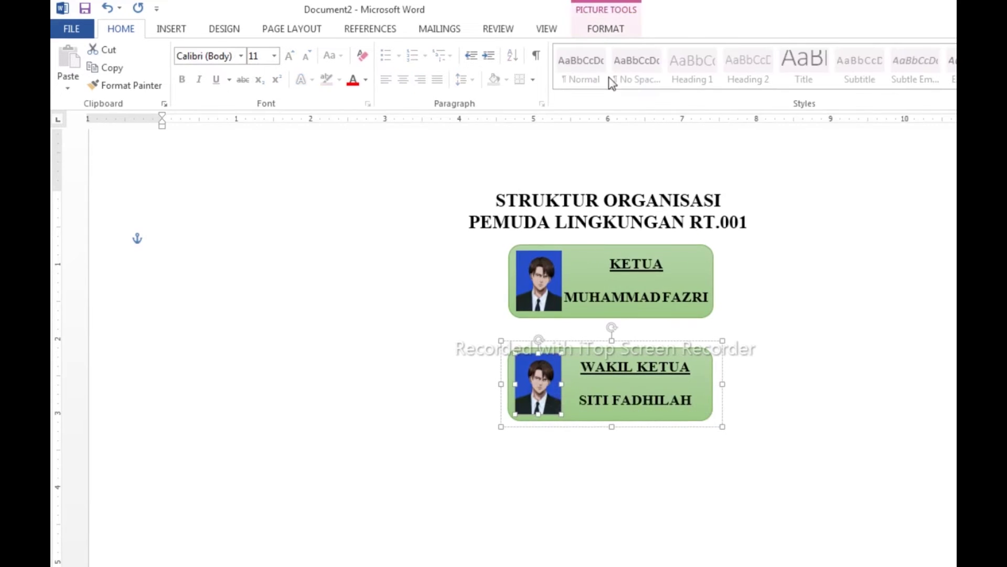
Step: Replace the WAKIL KETUA box's photo with the 86727 picture from the computer
click(616, 27)
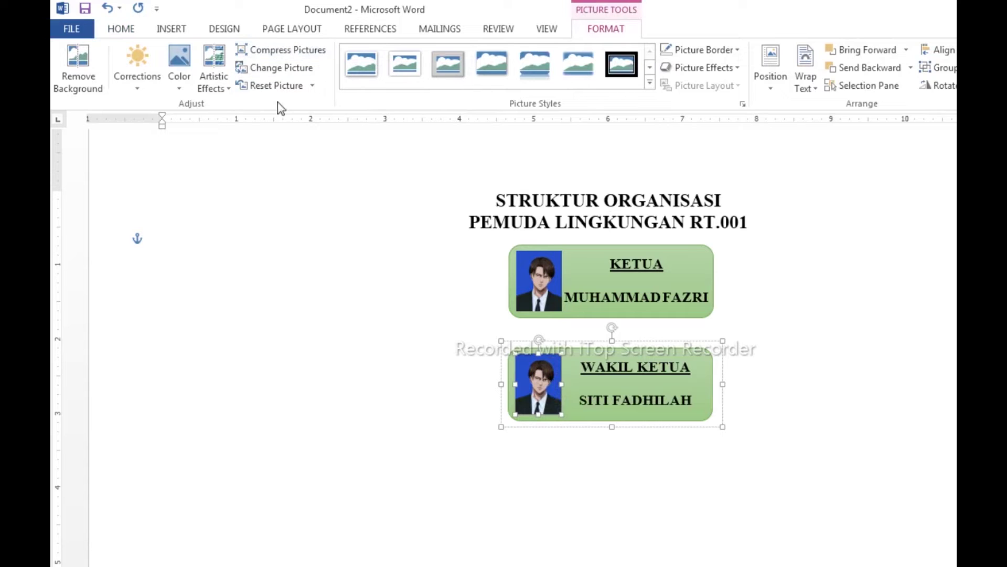
click(294, 71)
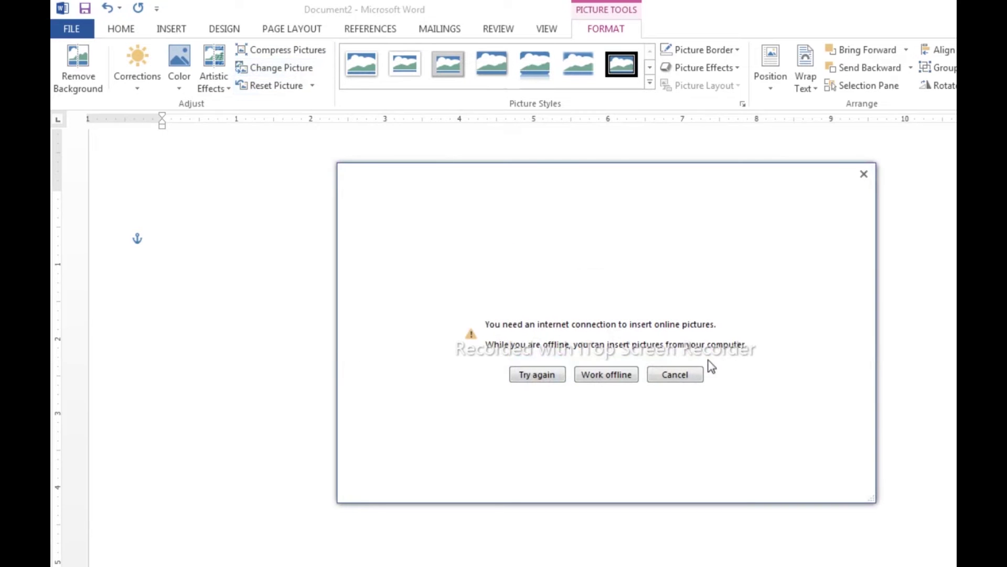
click(629, 376)
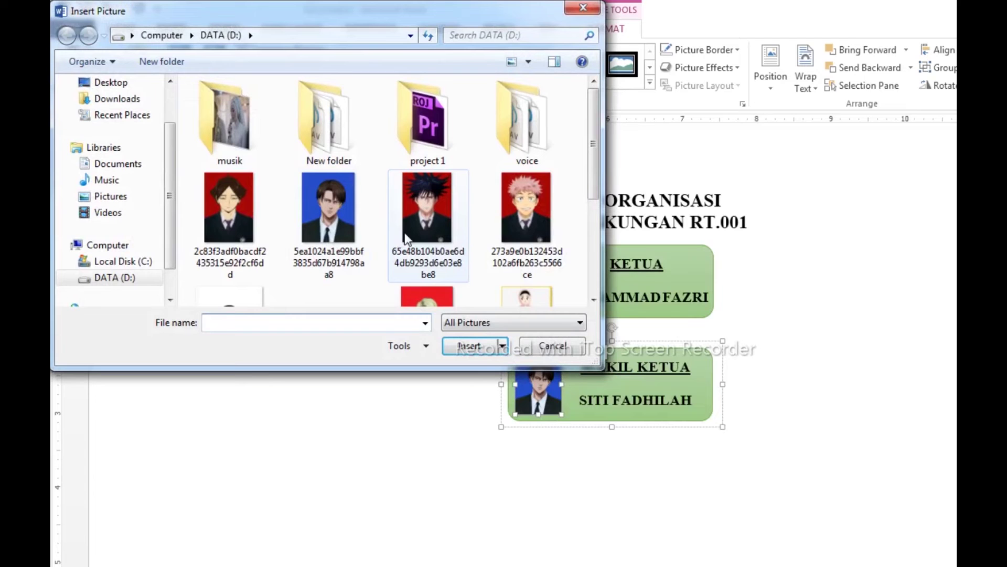
scroll(543, 256, down, 2)
click(543, 256)
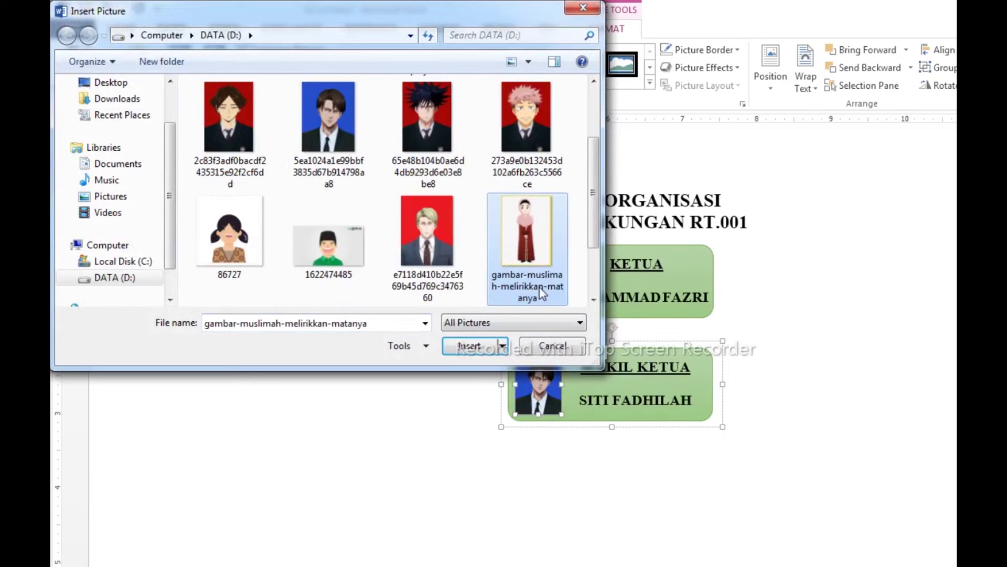
click(243, 237)
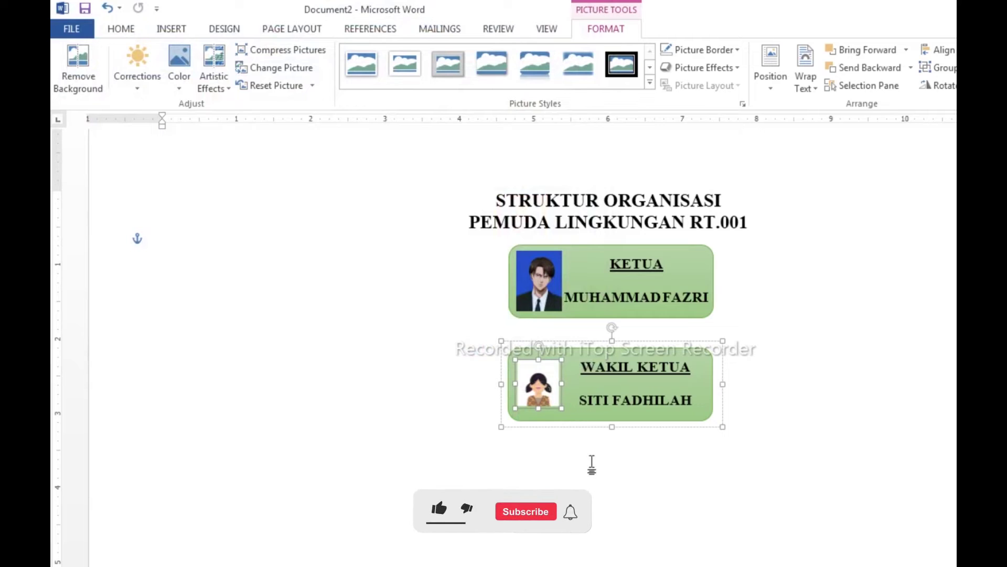
click(573, 455)
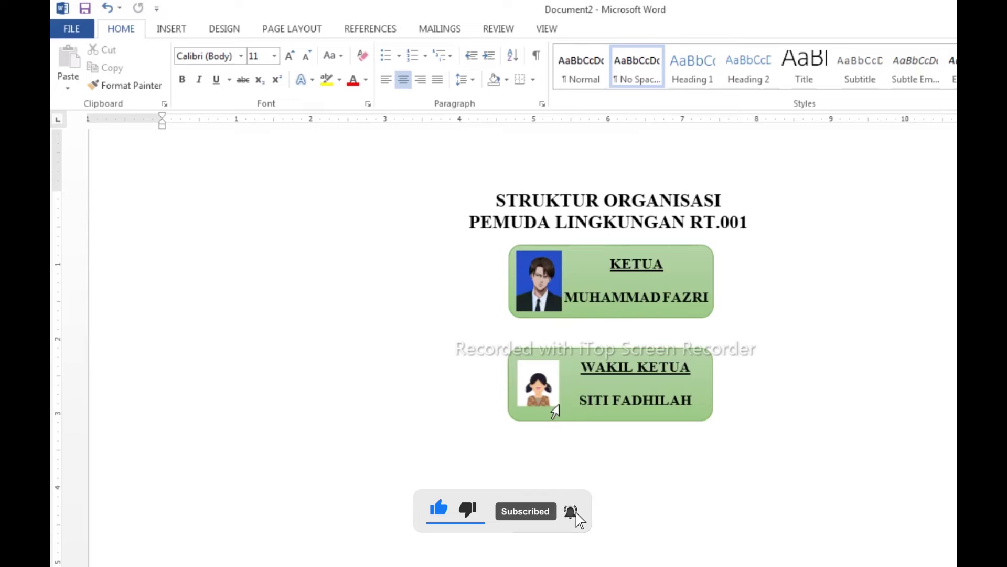
scroll(554, 411, up, 1)
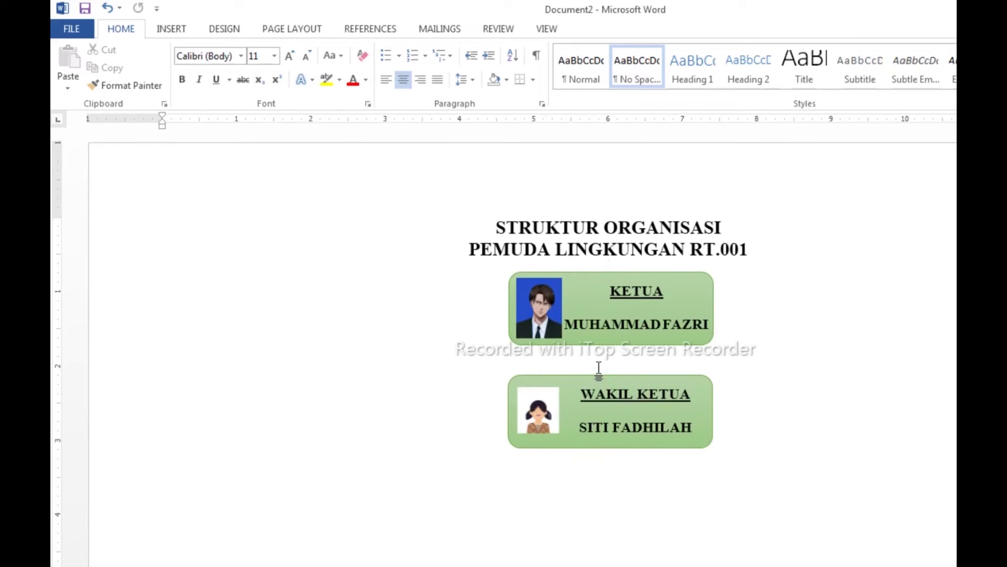
Step: Draw a vertical line from the KETUA box down to the WAKIL KETUA box
click(172, 30)
click(283, 82)
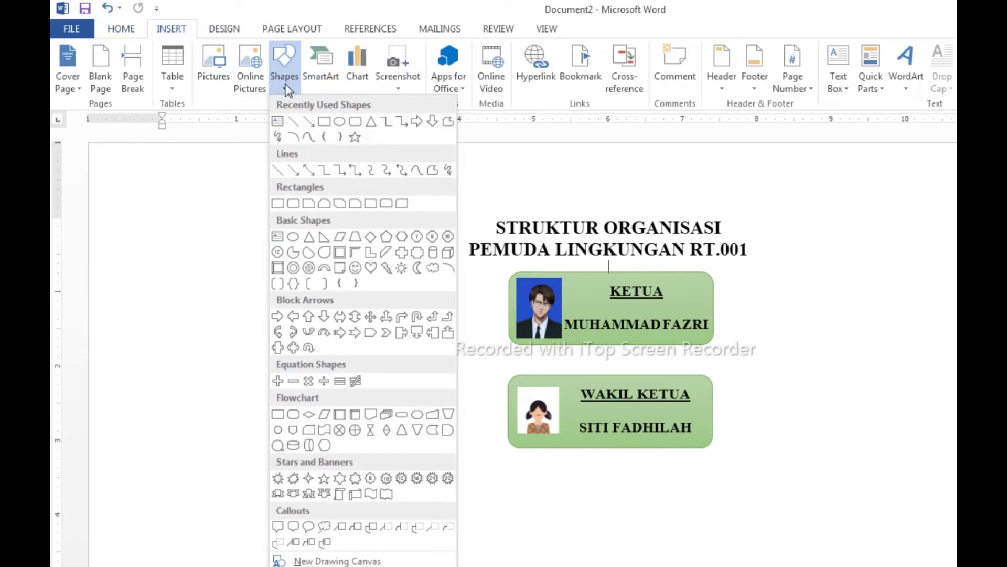
click(292, 120)
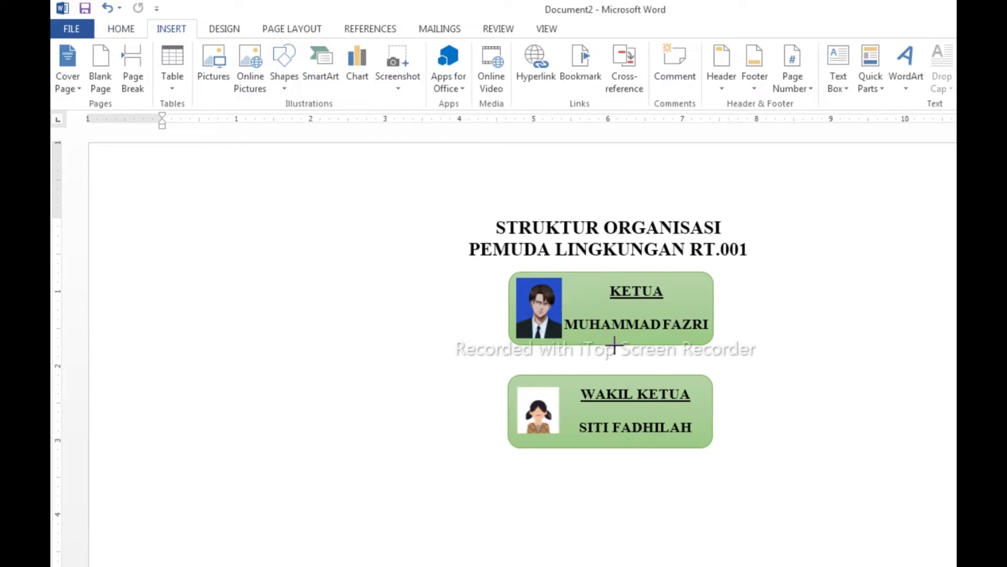
drag(614, 345, 616, 376)
drag(616, 373, 616, 374)
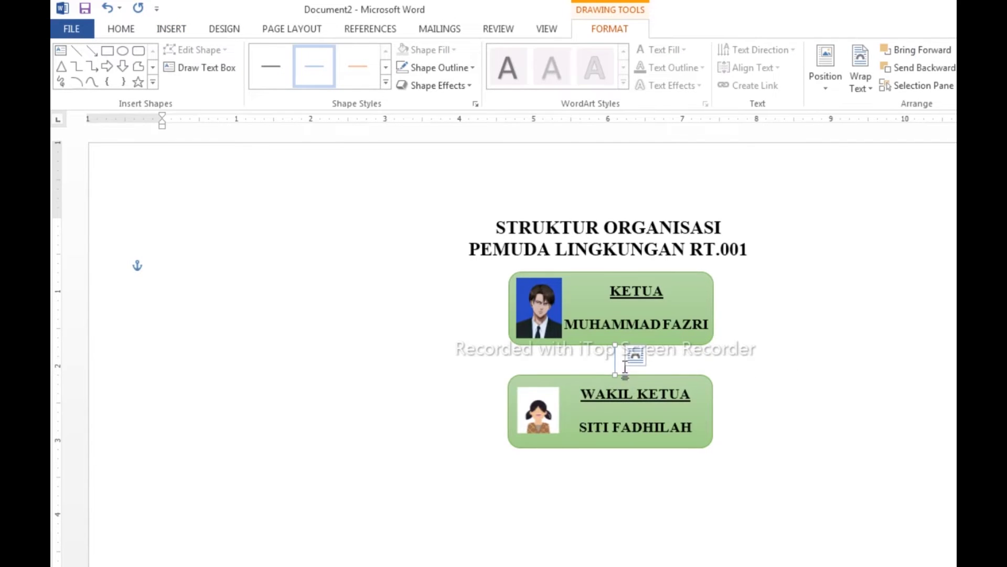
Step: Make the connector line black with a 1½ pt weight
click(446, 69)
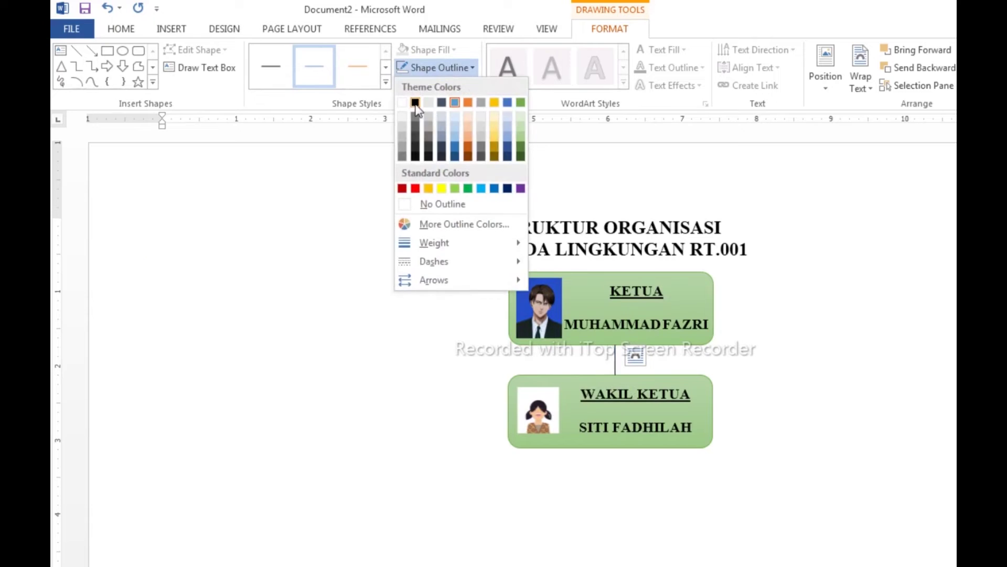
click(416, 102)
click(427, 71)
mouse_move(434, 243)
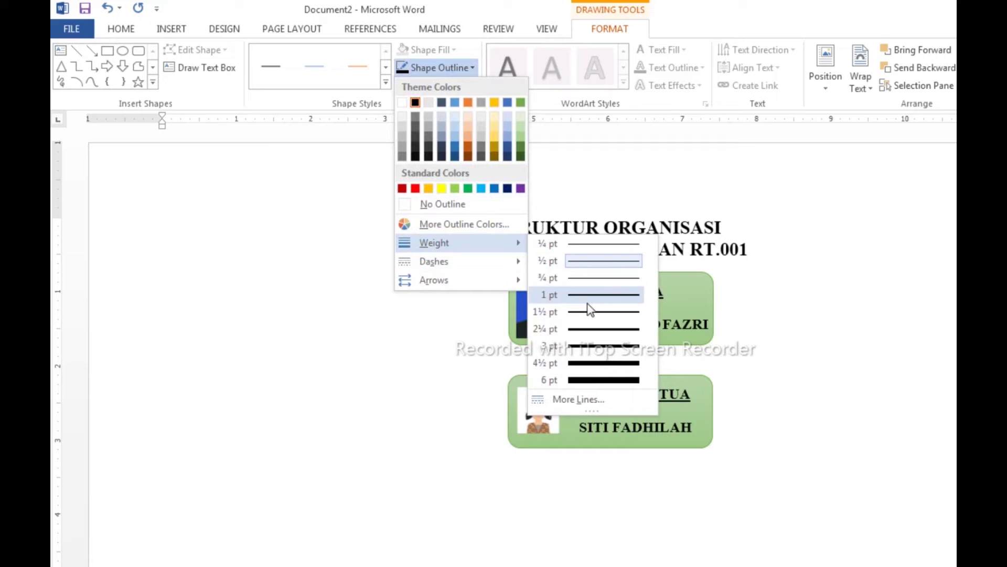
click(587, 313)
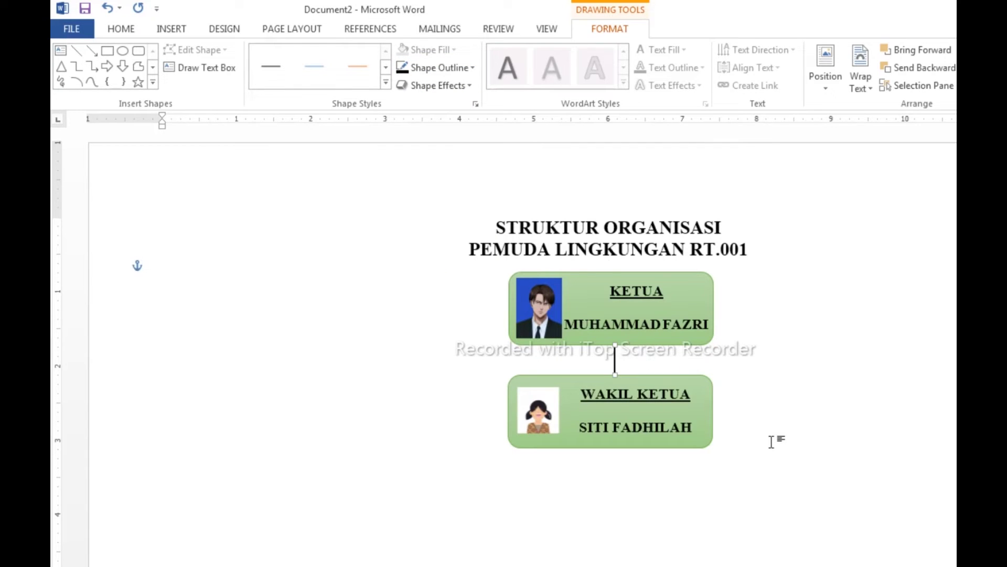
click(771, 442)
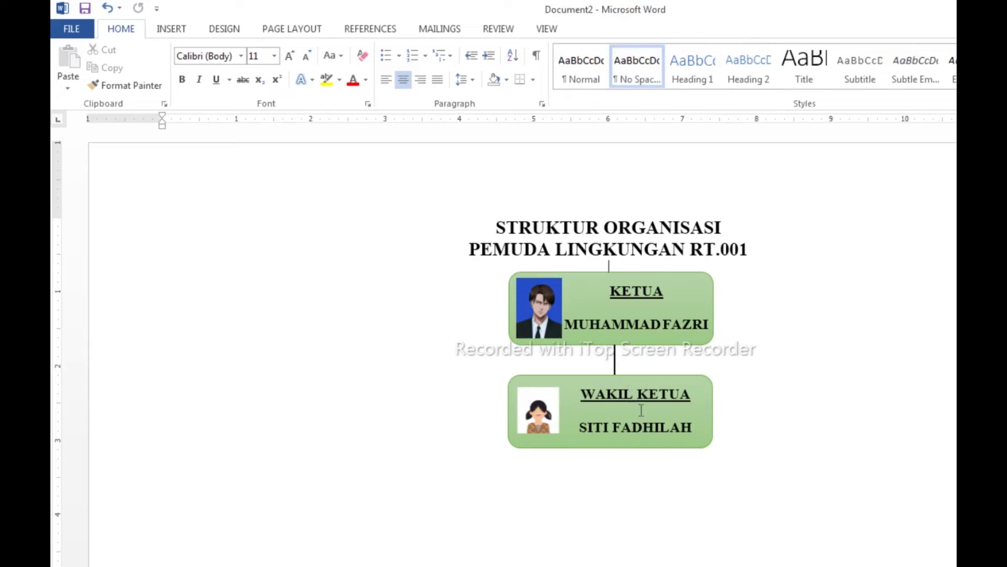
Step: Duplicate the WAKIL KETUA box downward and move the copy to the lower left
scroll(642, 421, down, 3)
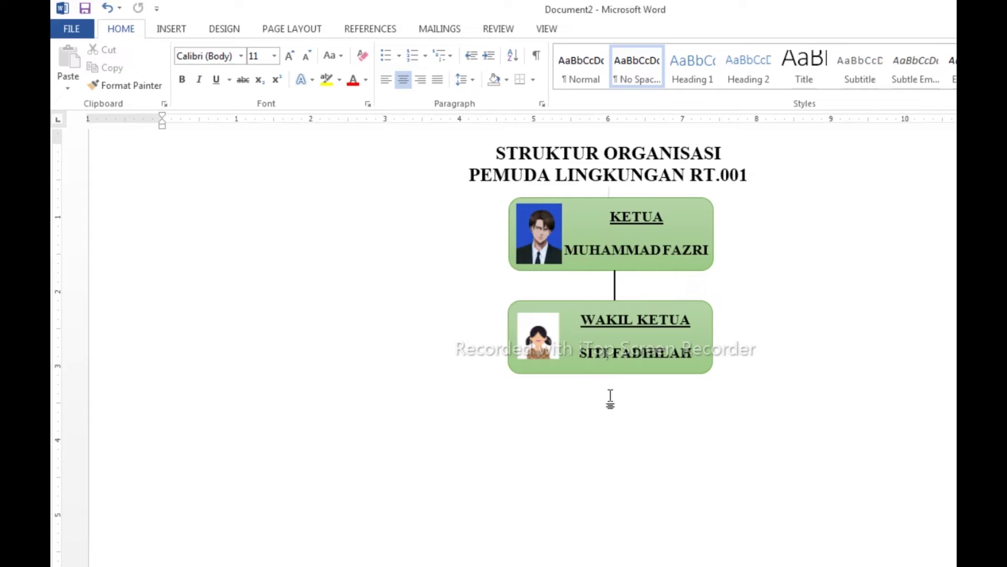
click(621, 367)
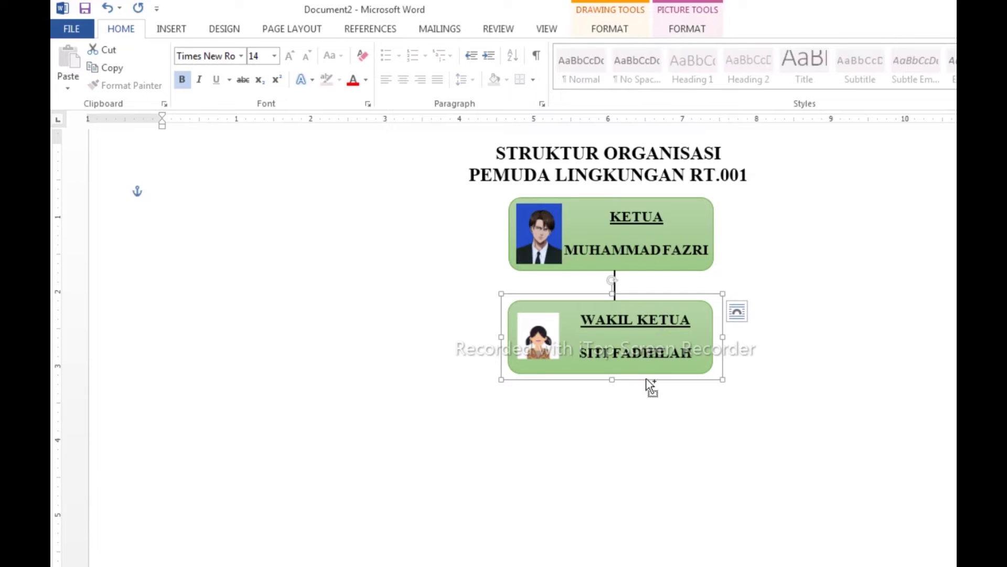
drag(647, 379, 647, 465)
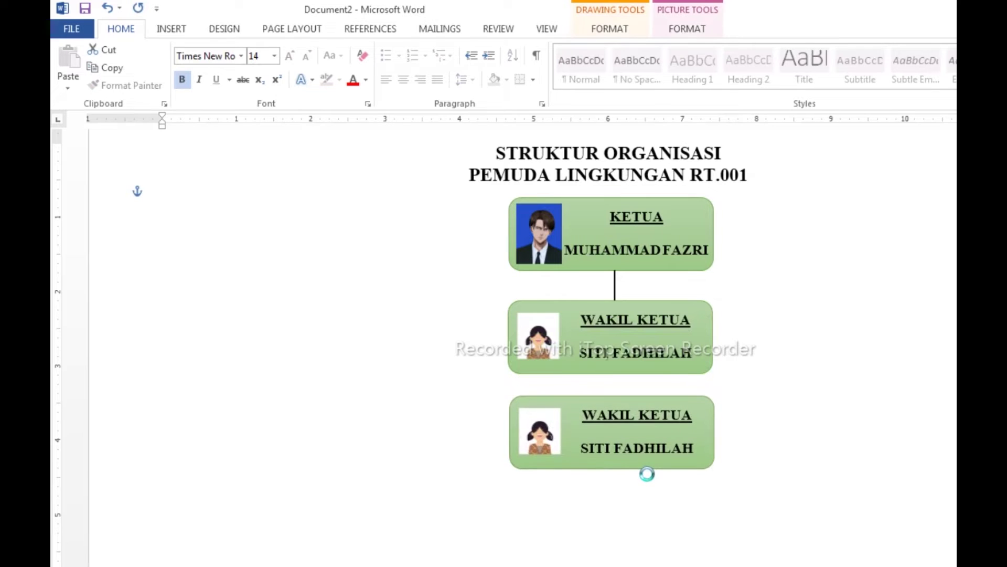
drag(647, 465, 646, 477)
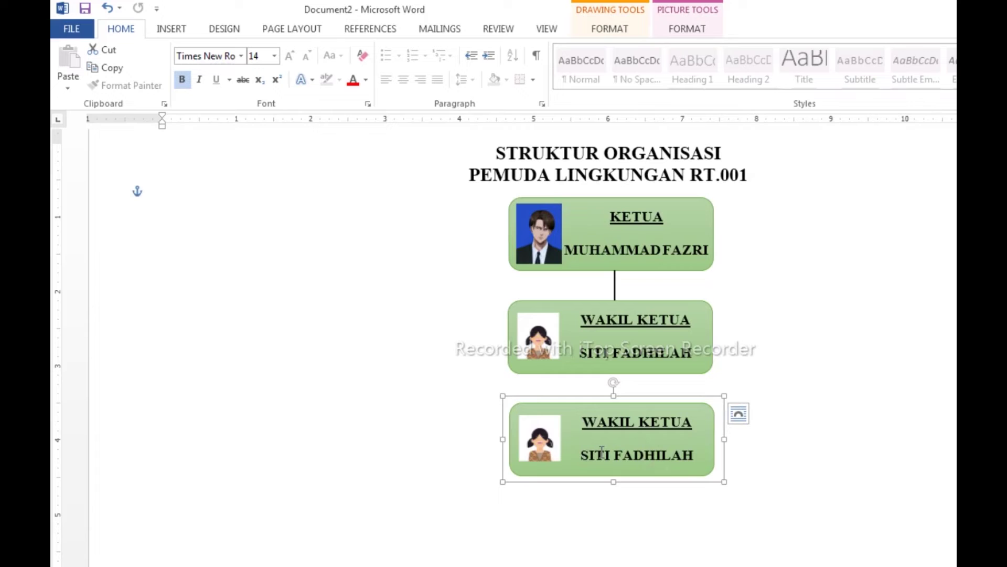
drag(568, 445, 338, 489)
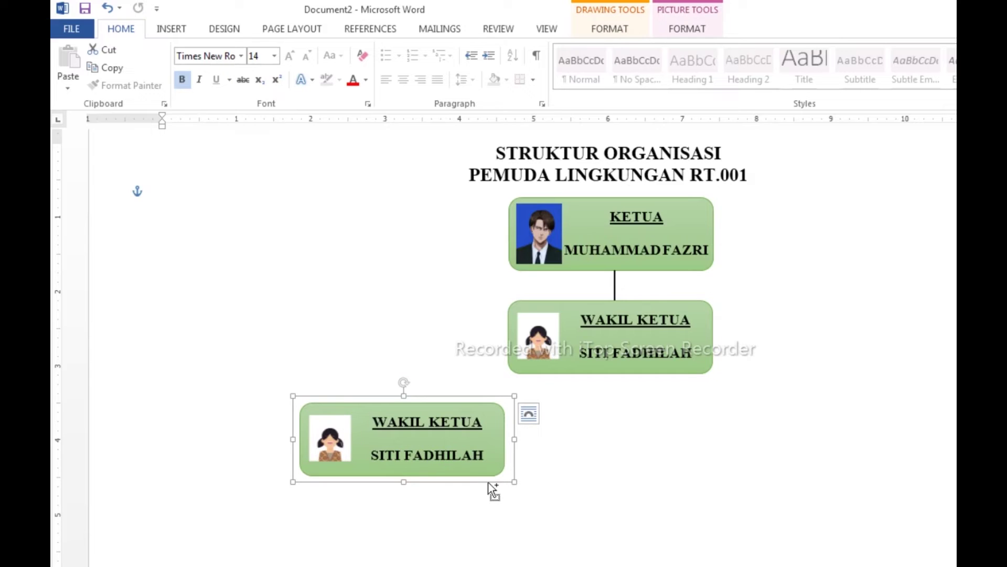
click(529, 414)
Step: Change the copied box's role to SEKRETARIS and enter the secretary's name
click(558, 481)
click(478, 458)
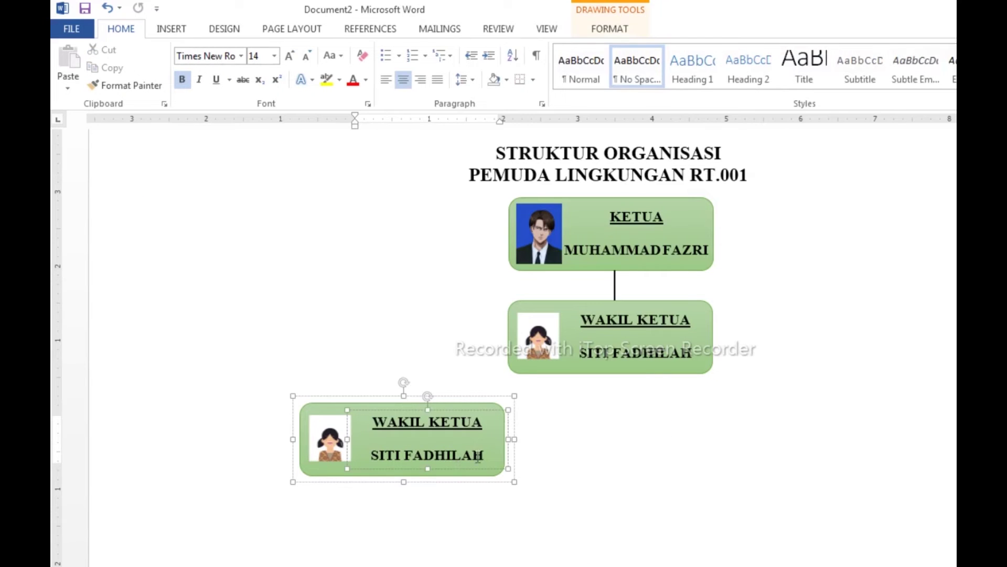
click(479, 421)
key(BackSpace)
key(BackSpace)
key(BackSpace)
key(BackSpace)
key(BackSpace)
key(BackSpace)
key(BackSpace)
key(BackSpace)
key(BackSpace)
text(SEK)
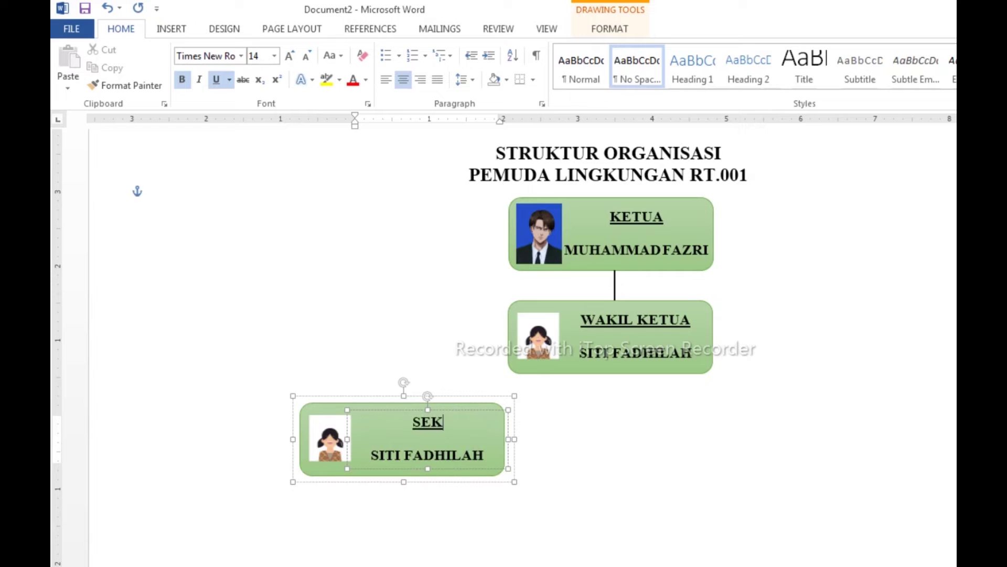
text(RETARIS)
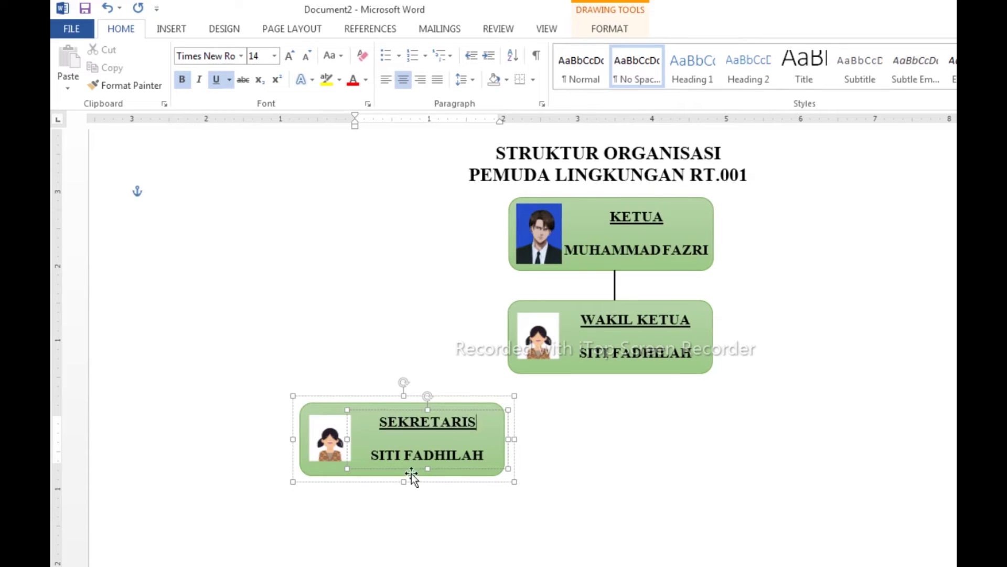
key(Down)
key(BackSpace)
key(BackSpace)
key(BackSpace)
key(BackSpace)
key(BackSpace)
key(BackSpace)
key(BackSpace)
key(BackSpace)
key(BackSpace)
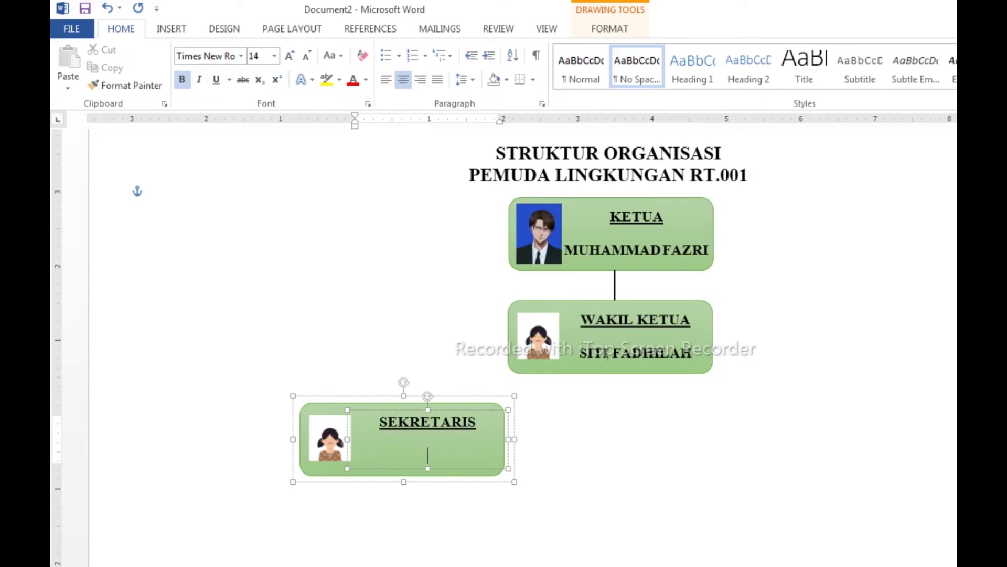
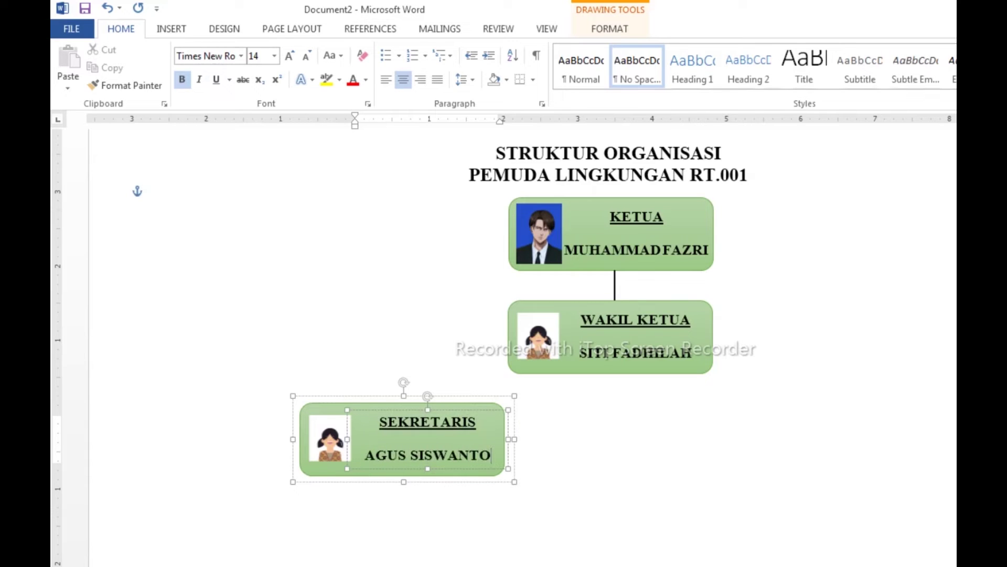
click(331, 438)
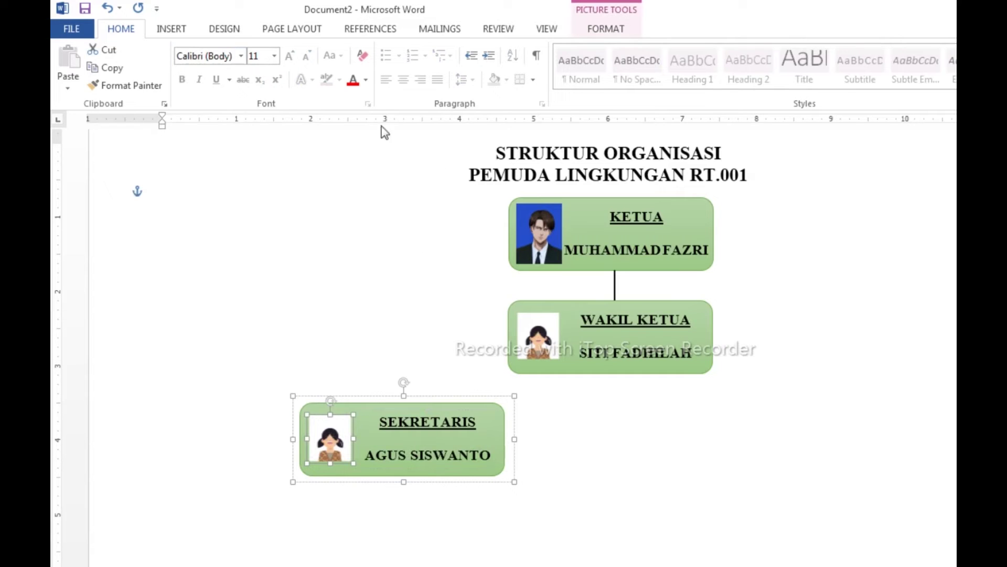
Step: Replace the SEKRETARIS photo with the red-background portrait and enlarge it slightly
click(604, 28)
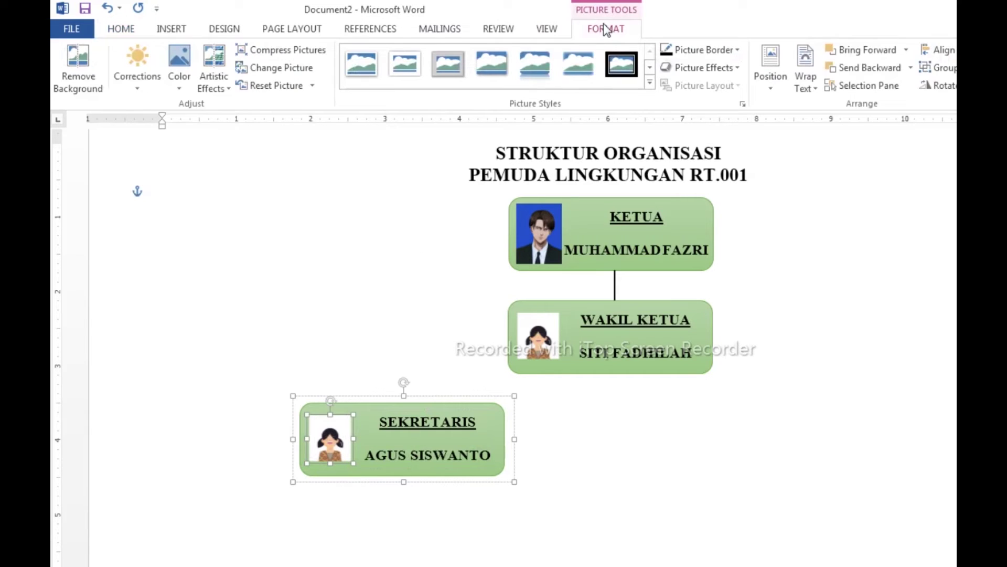
click(284, 68)
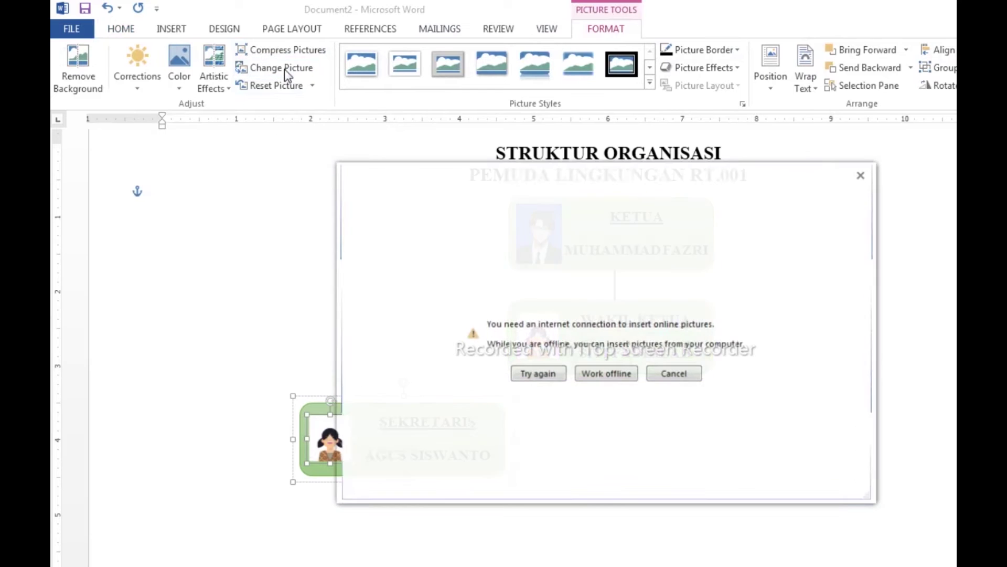
click(587, 376)
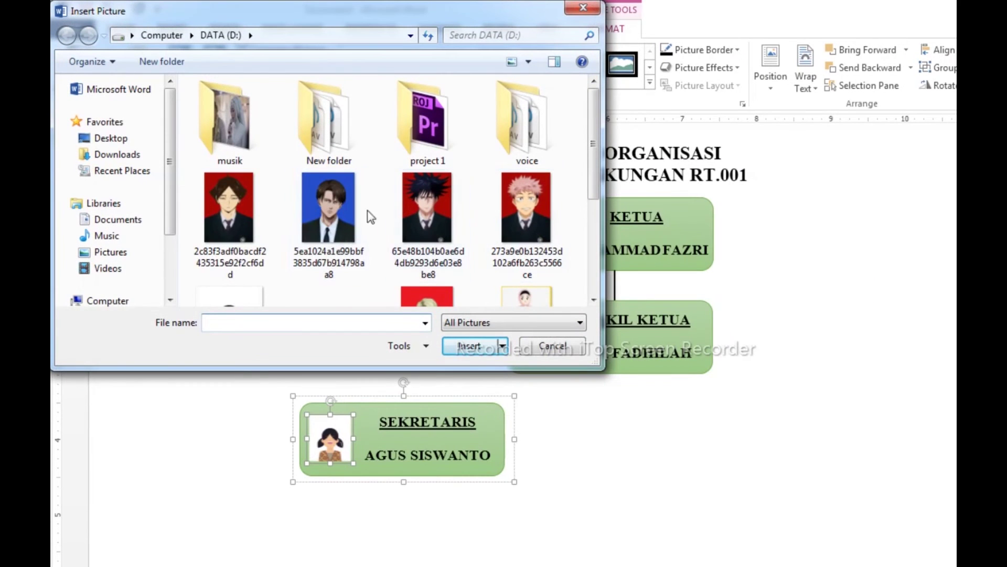
click(235, 206)
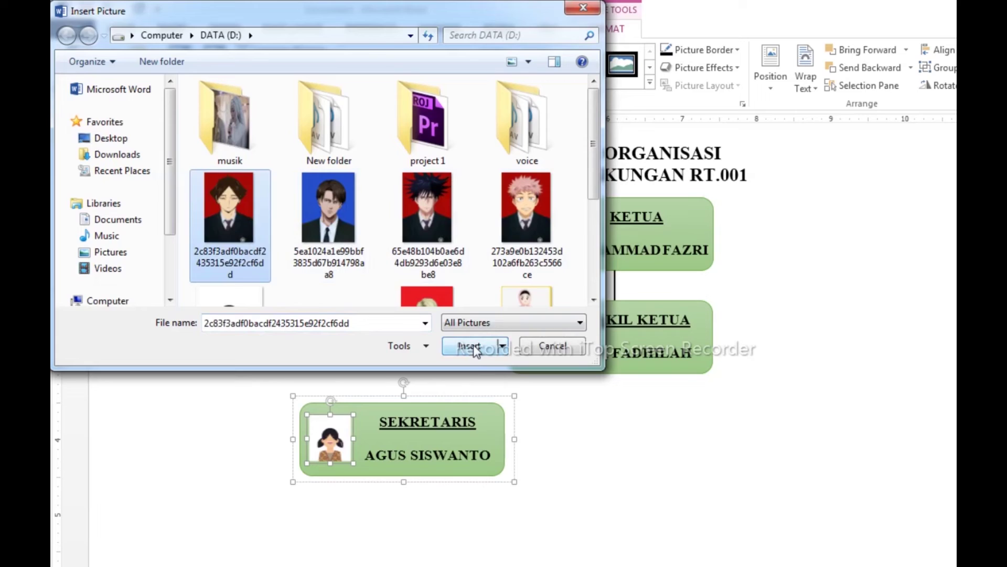
click(470, 346)
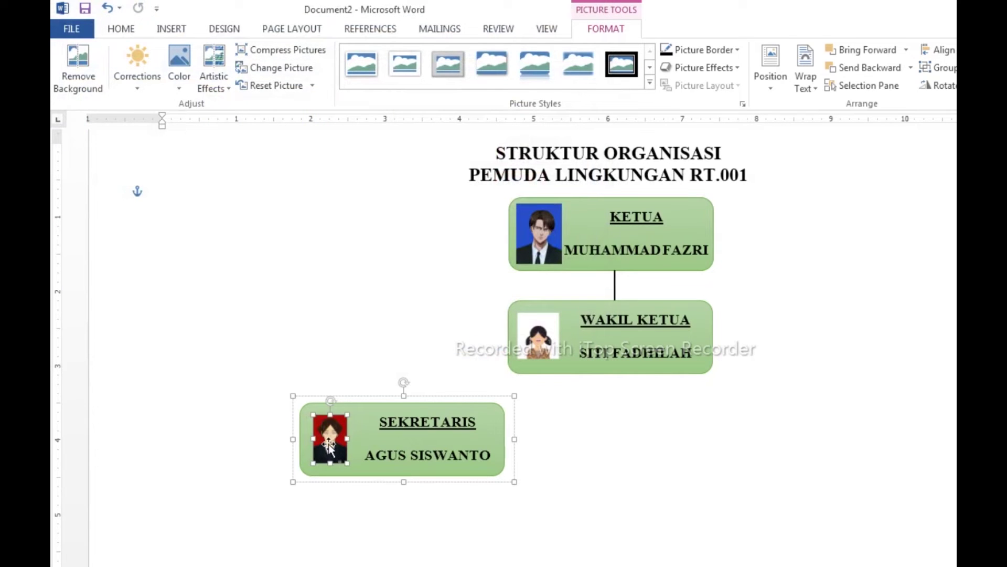
mouse_move(347, 464)
mouse_down()
mouse_move(354, 471)
mouse_move(332, 437)
mouse_up()
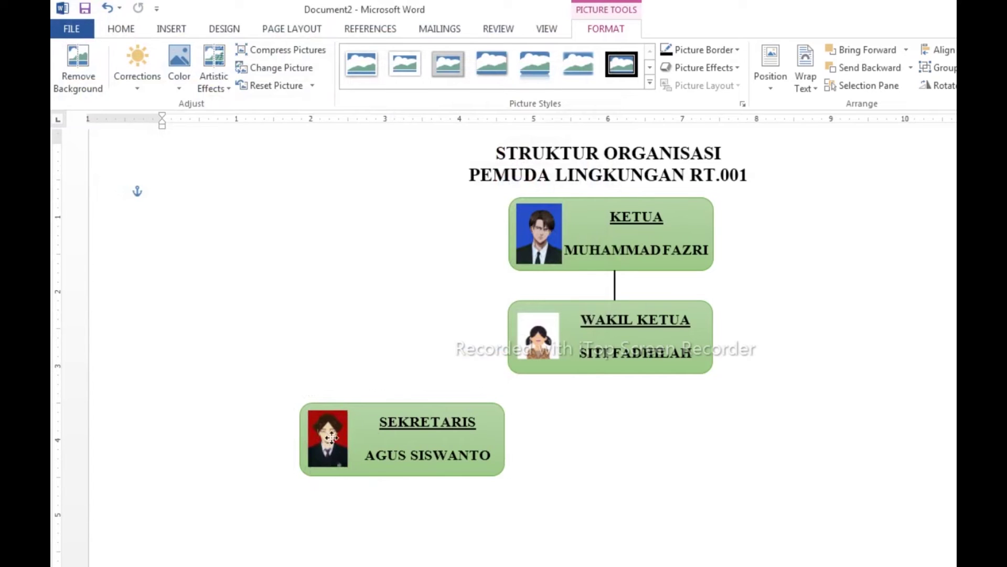
click(331, 437)
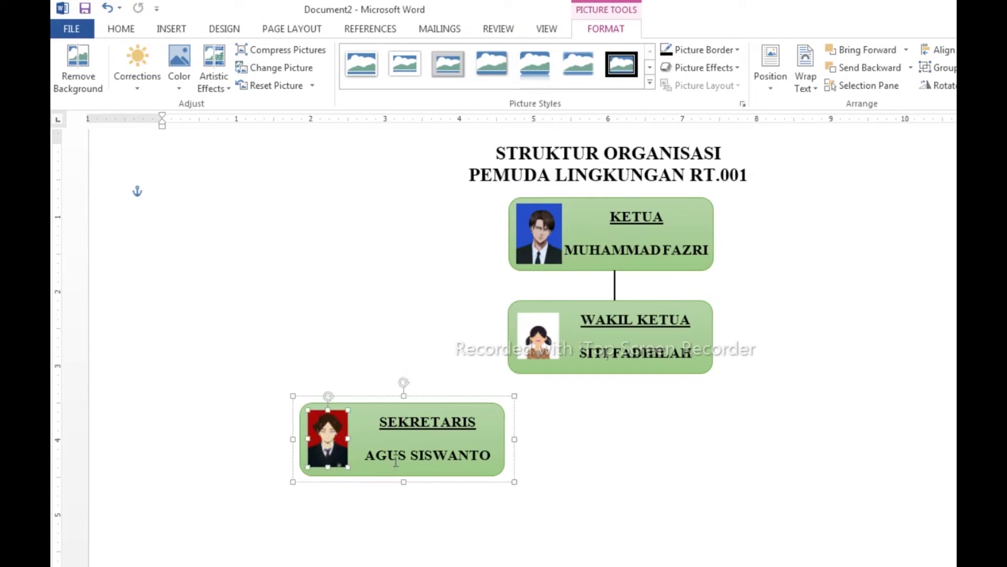
Step: Copy the SEKRETARIS box to the right side of the page, level with the original
click(503, 468)
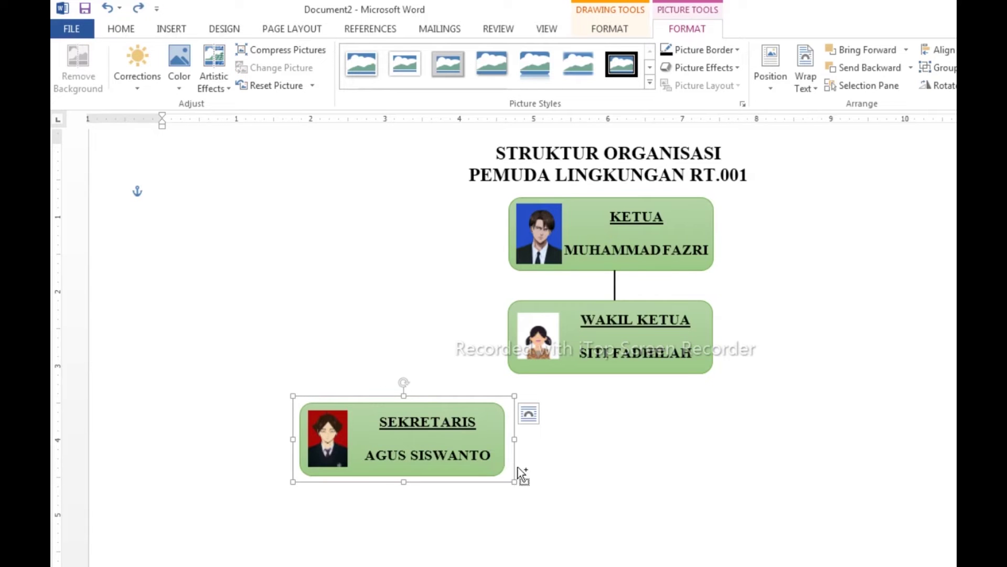
ctrl+drag(515, 468, 932, 465)
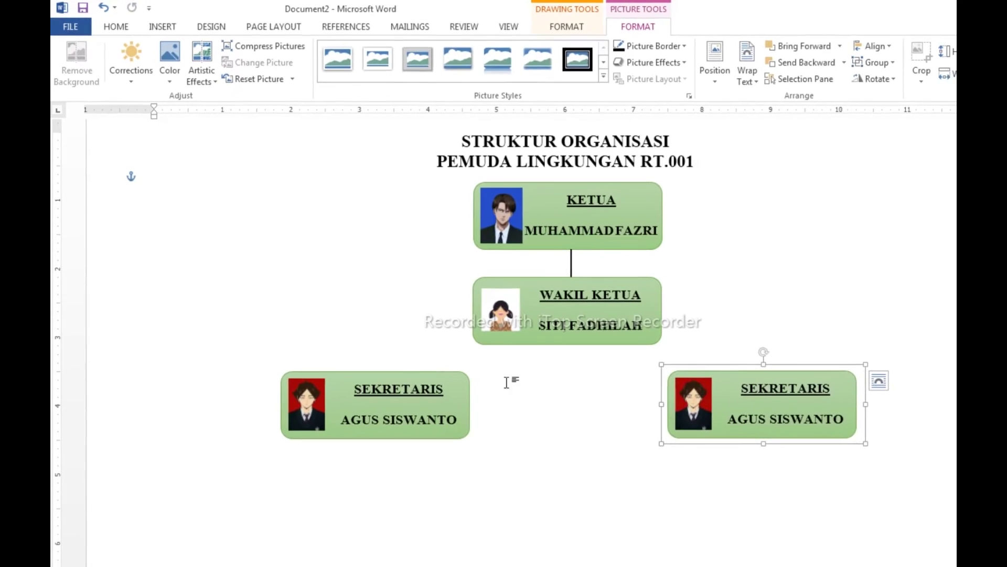
click(593, 452)
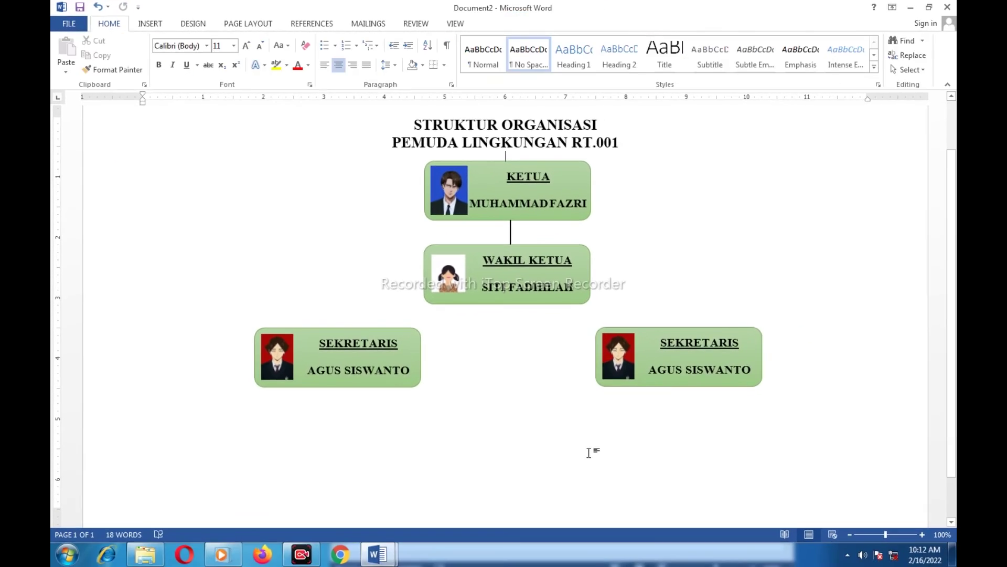
scroll(614, 470, down, 2)
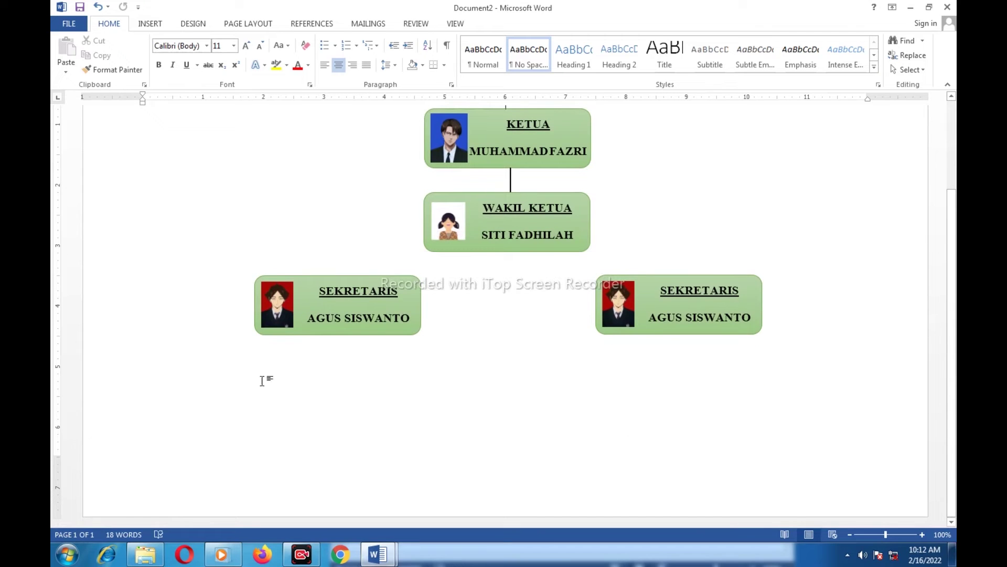
scroll(535, 420, up, 3)
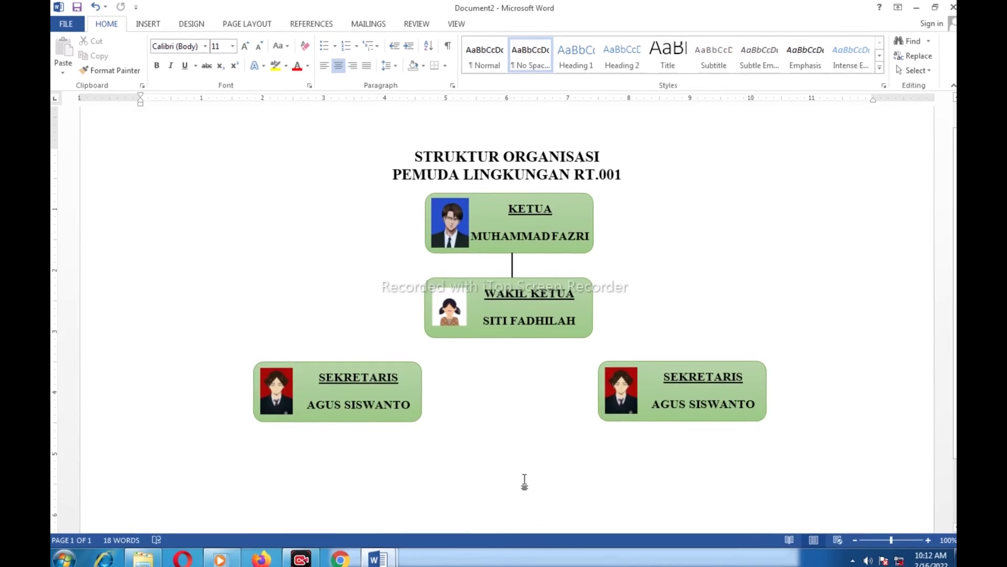
scroll(528, 491, down, 2)
scroll(528, 472, down, 1)
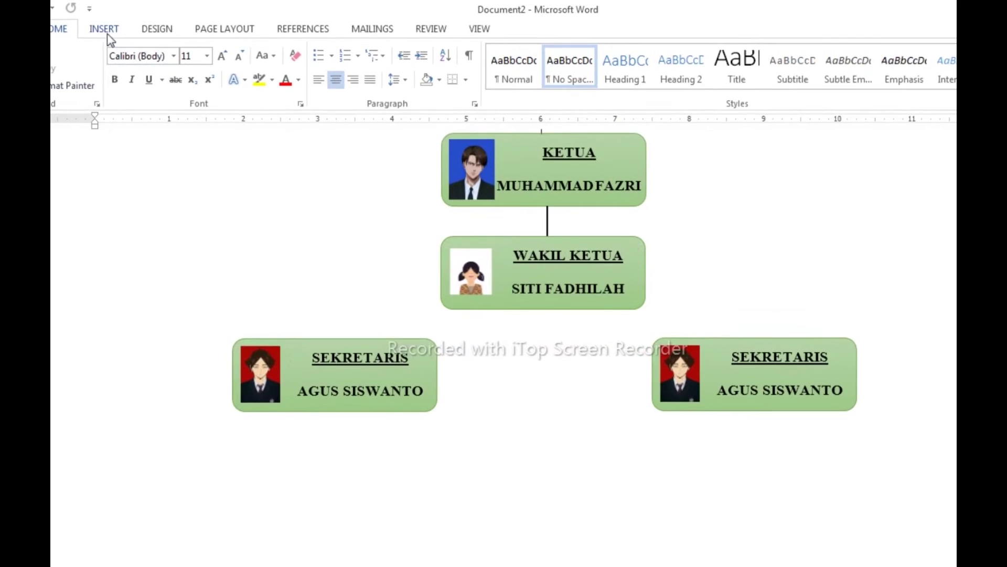
click(111, 28)
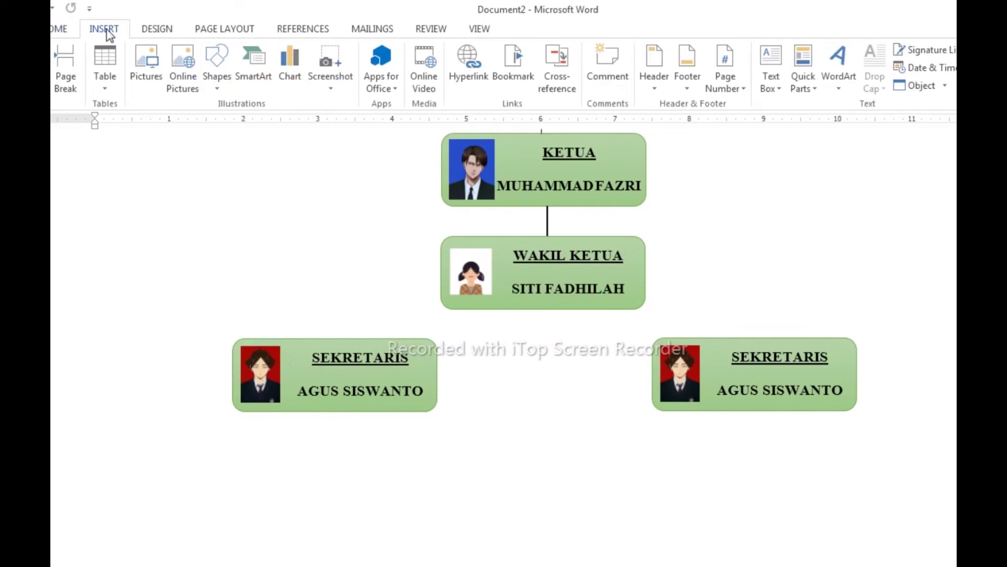
Step: Draw a horizontal line from the left SEKRETARIS box to the right one
click(217, 79)
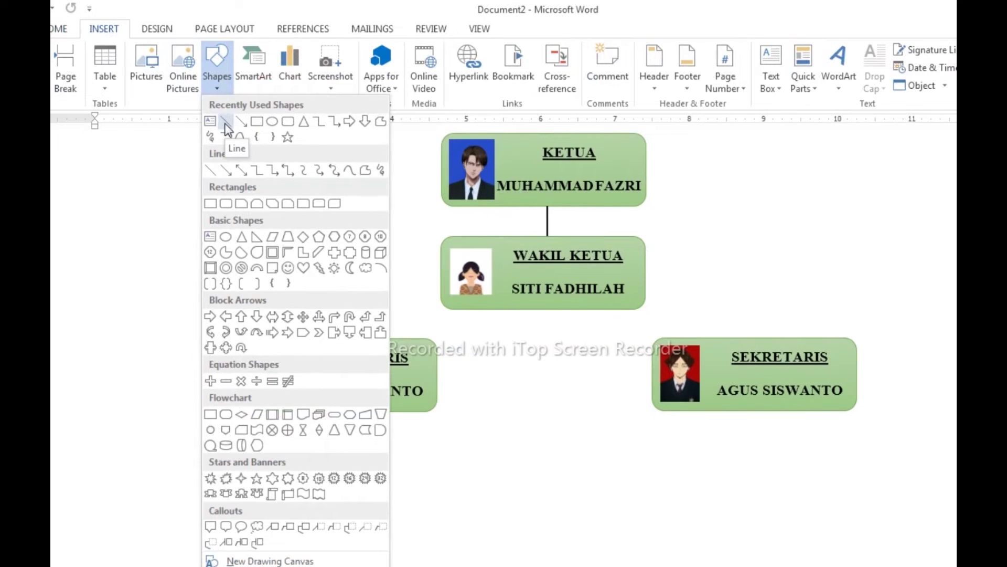
click(216, 136)
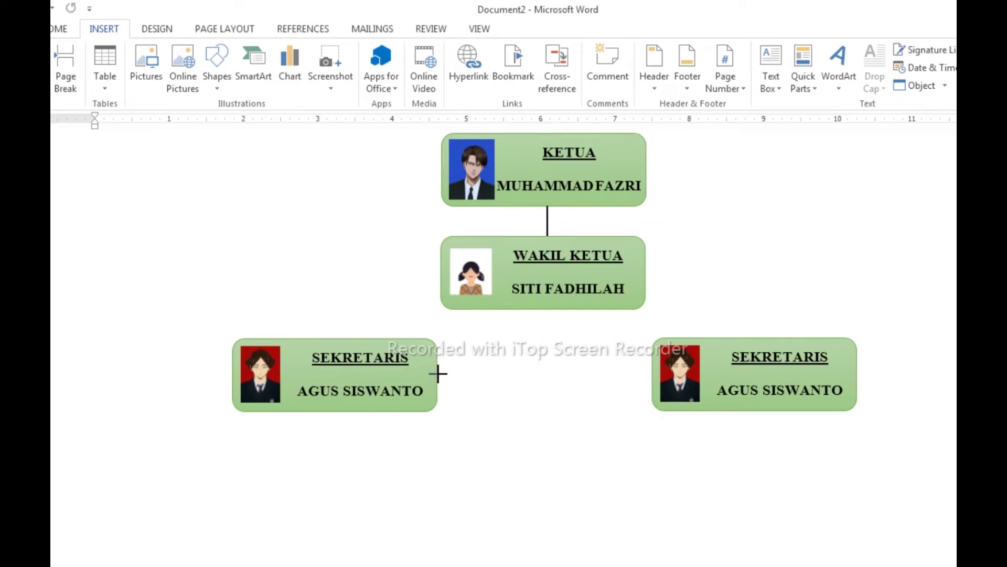
drag(436, 374, 646, 411)
drag(651, 411, 650, 411)
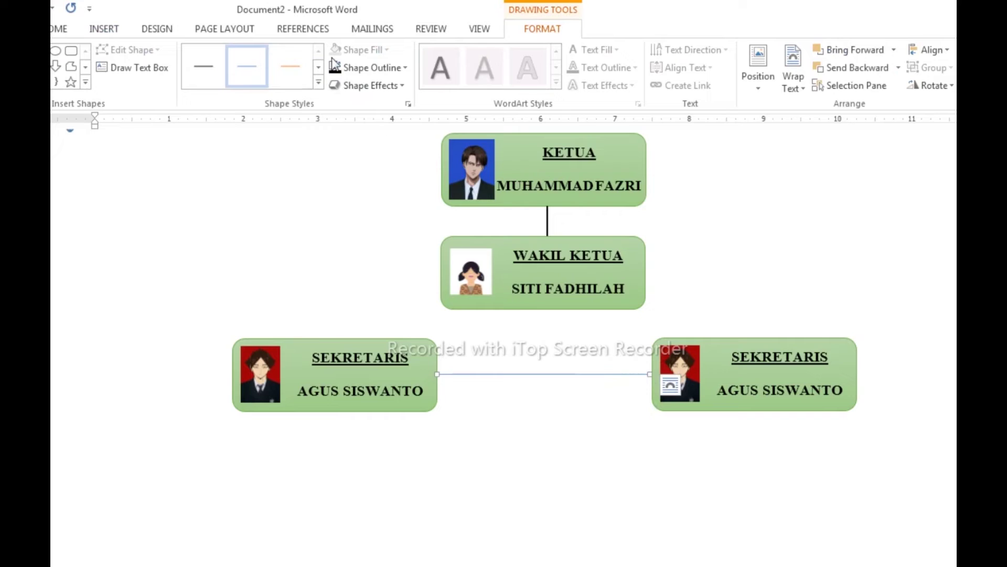
Step: Make the line black and 1½ pt, and extend its right end to the box
click(336, 69)
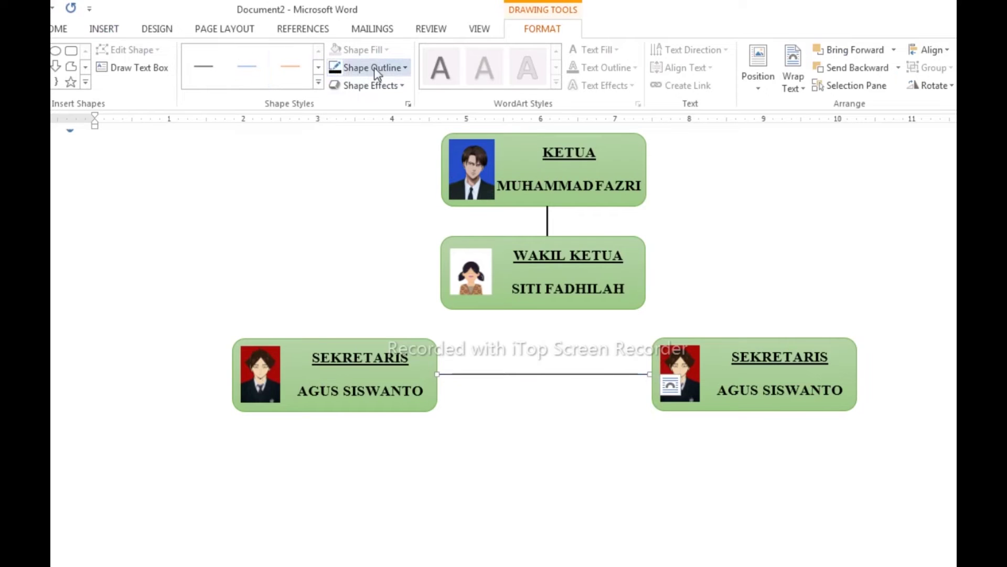
click(376, 73)
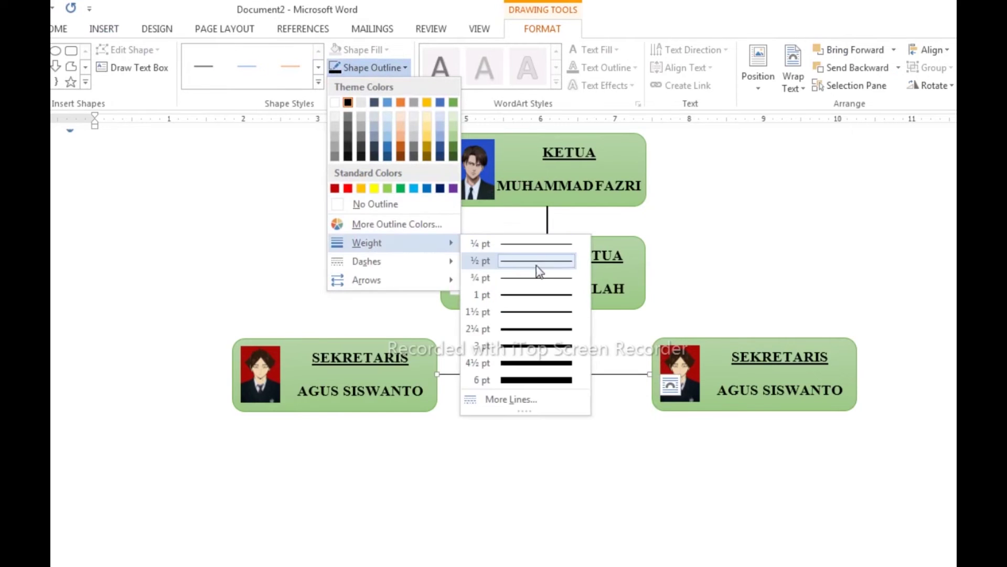
click(533, 312)
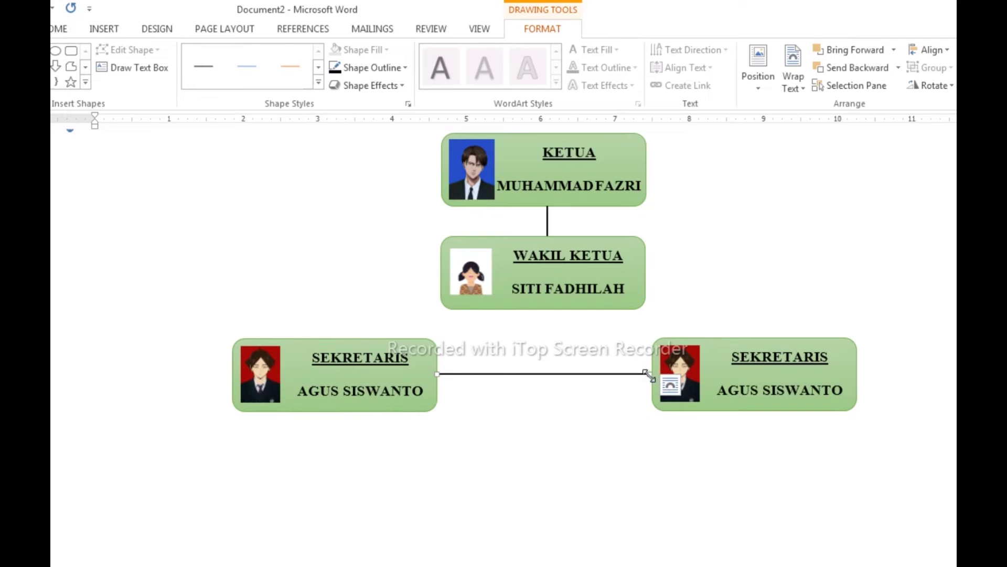
drag(646, 372, 652, 374)
click(641, 417)
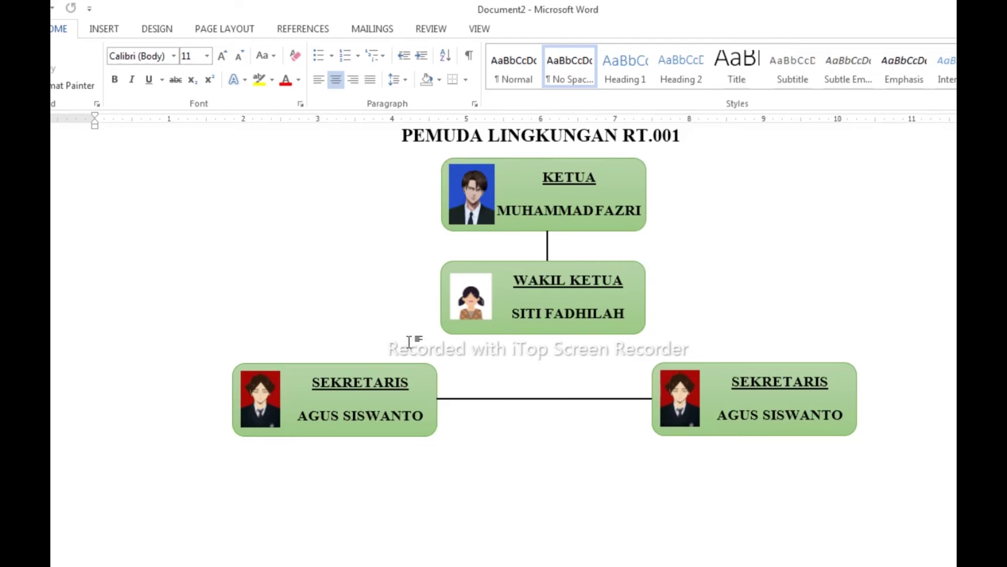
click(112, 31)
Step: Draw a vertical line from the WAKIL KETUA box down past the SEKRETARIS connector
click(218, 90)
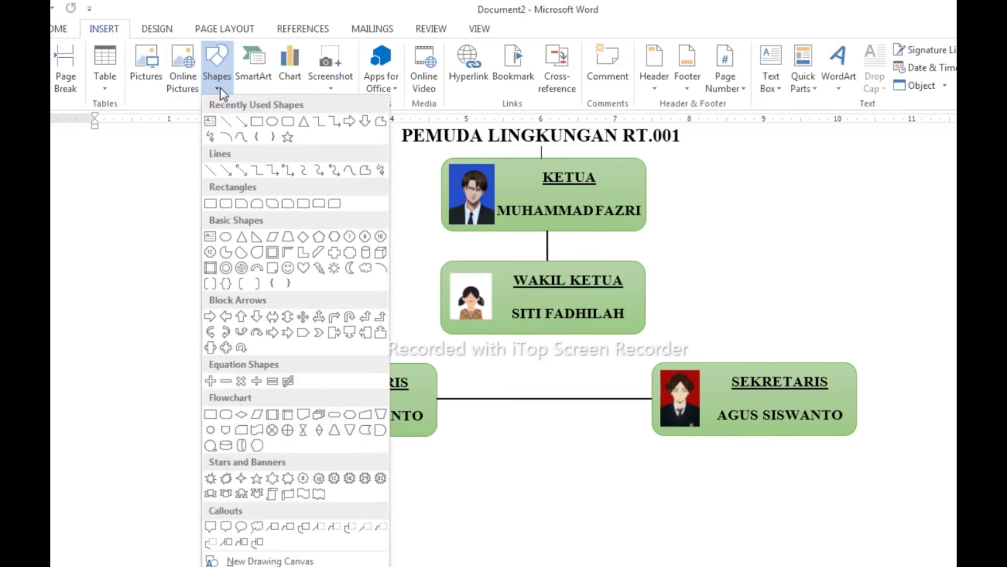
click(227, 130)
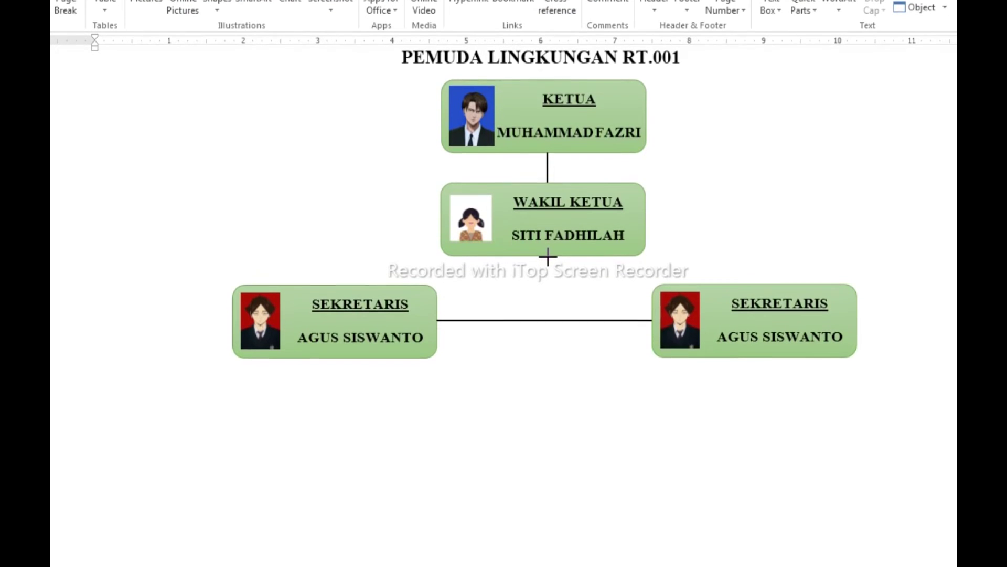
drag(548, 248, 538, 408)
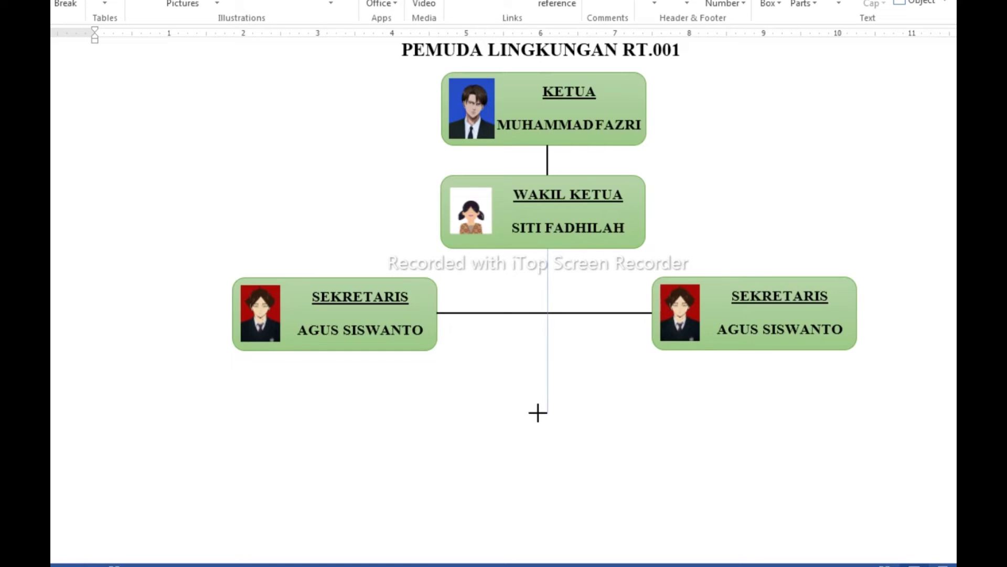
mouse_move(538, 412)
mouse_down()
mouse_move(537, 424)
mouse_move(541, 402)
mouse_up()
drag(541, 401, 542, 378)
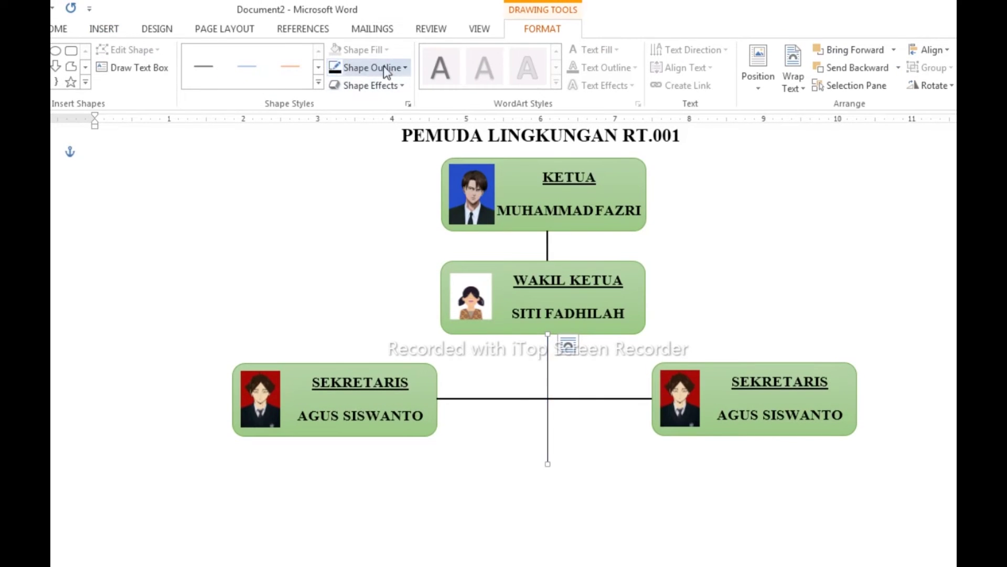
Step: Set the vertical line's weight to 1½ pt
click(383, 67)
click(519, 312)
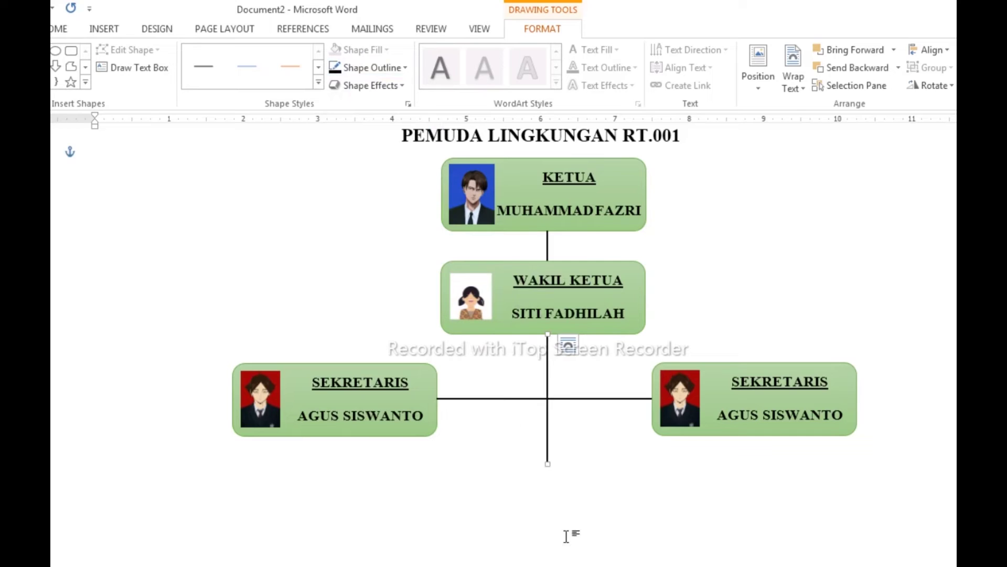
click(587, 511)
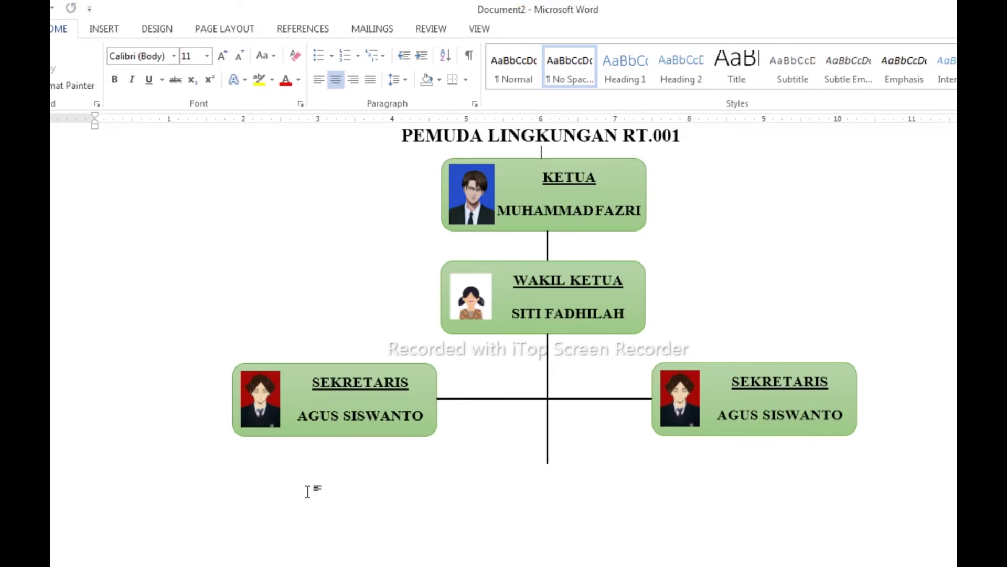
click(597, 399)
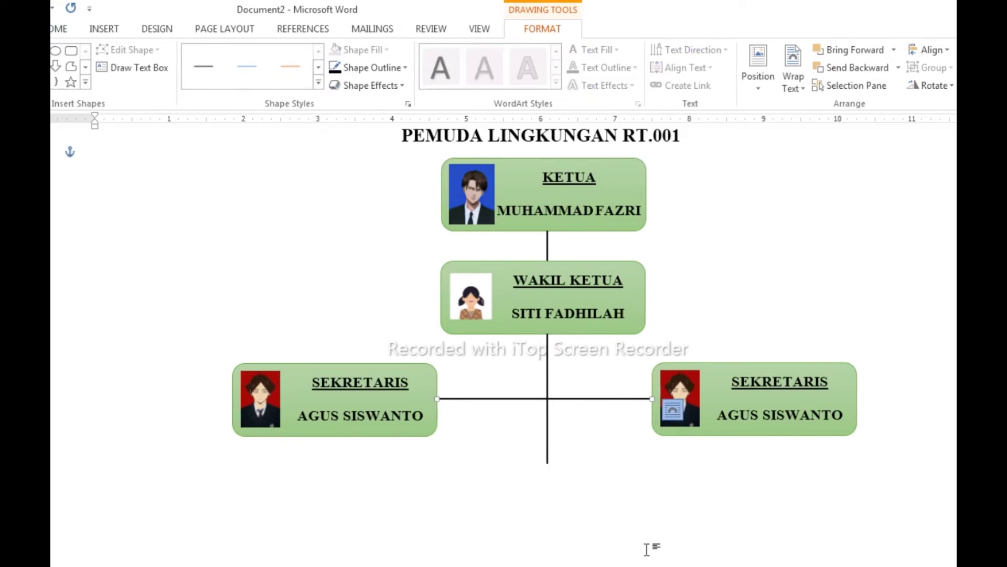
Step: Copy the SEKRETARIS connector to the vertical line's foot and widen it past both boxes
key(ctrl+c)
key(ctrl+v)
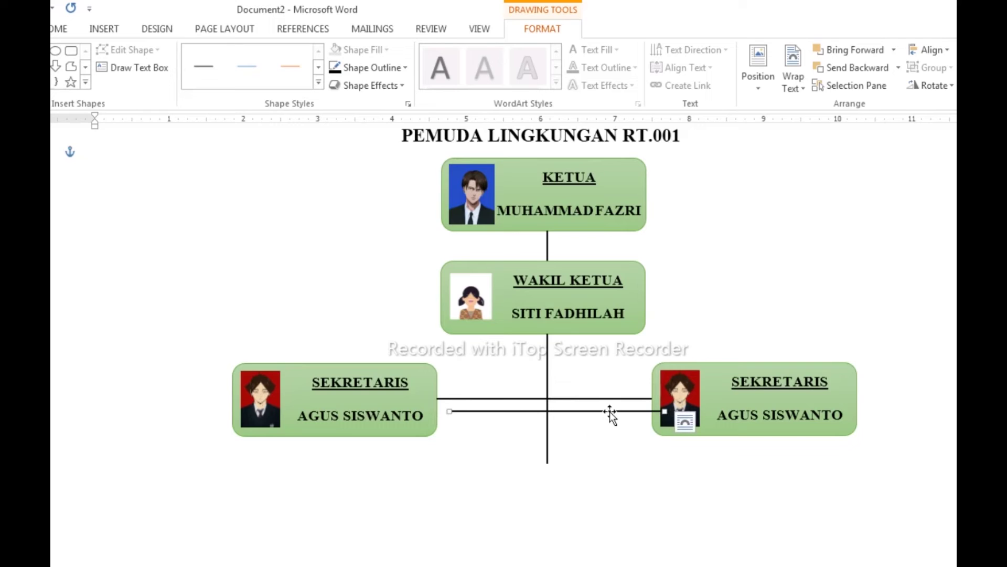
drag(610, 411, 597, 464)
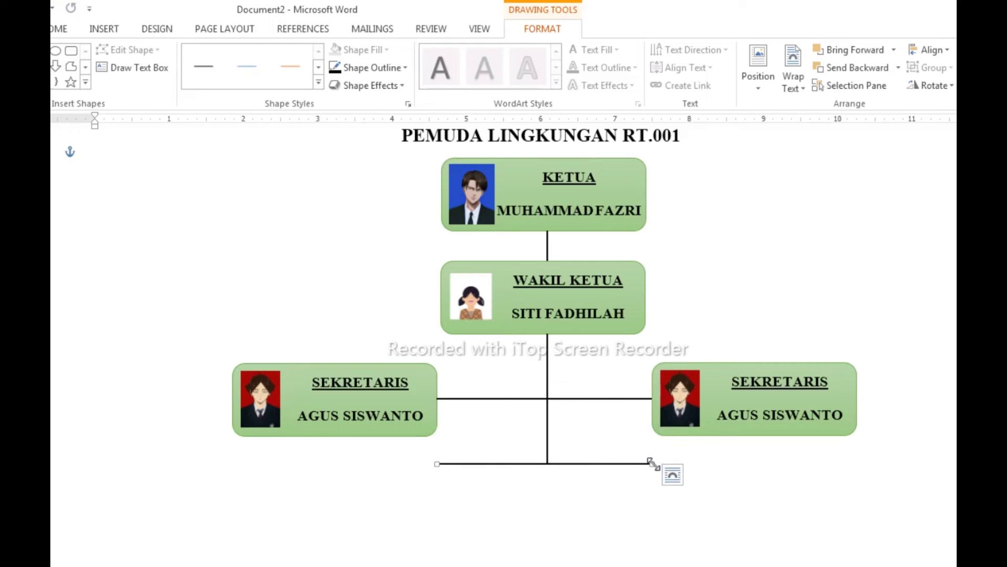
drag(653, 464, 857, 464)
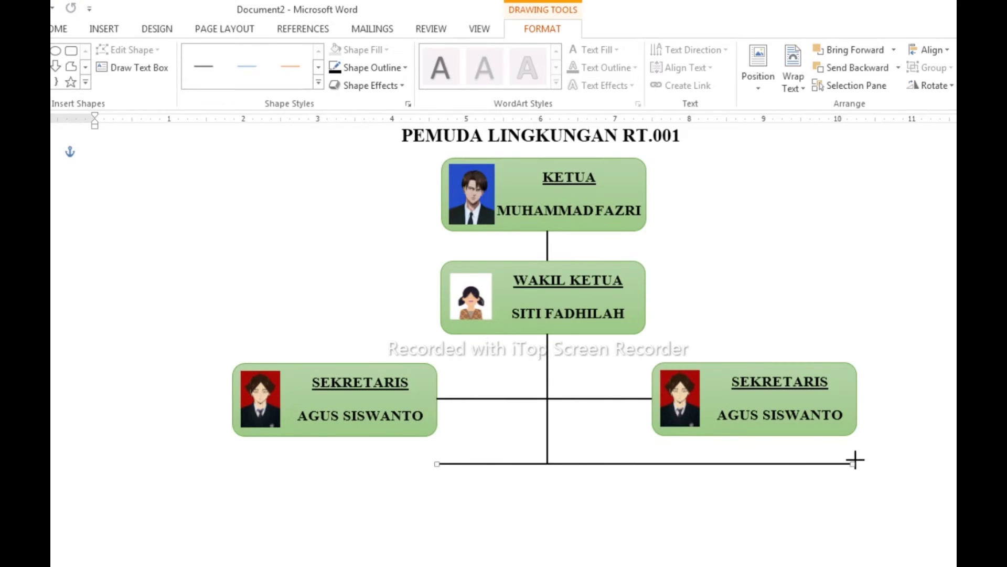
drag(437, 463, 229, 464)
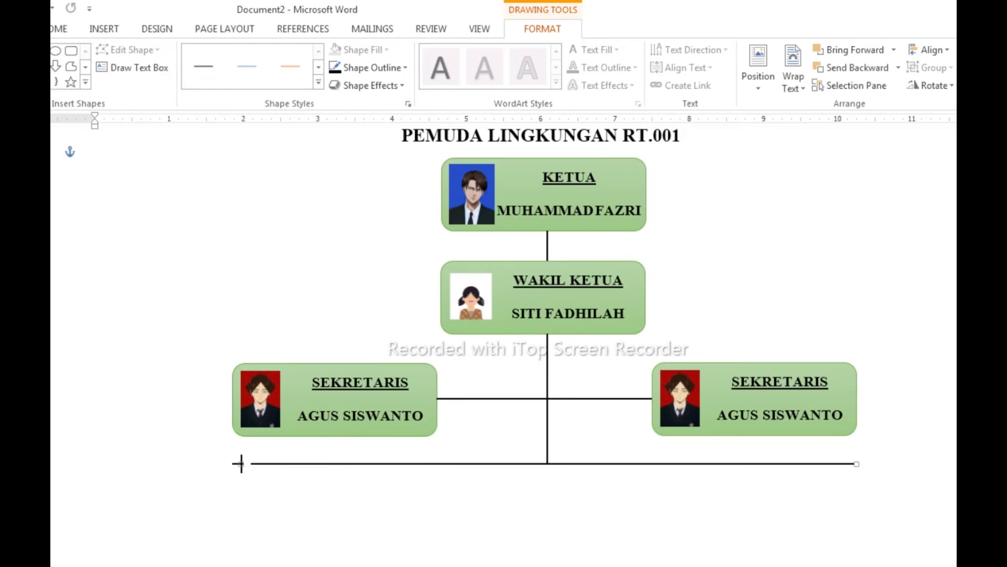
click(567, 522)
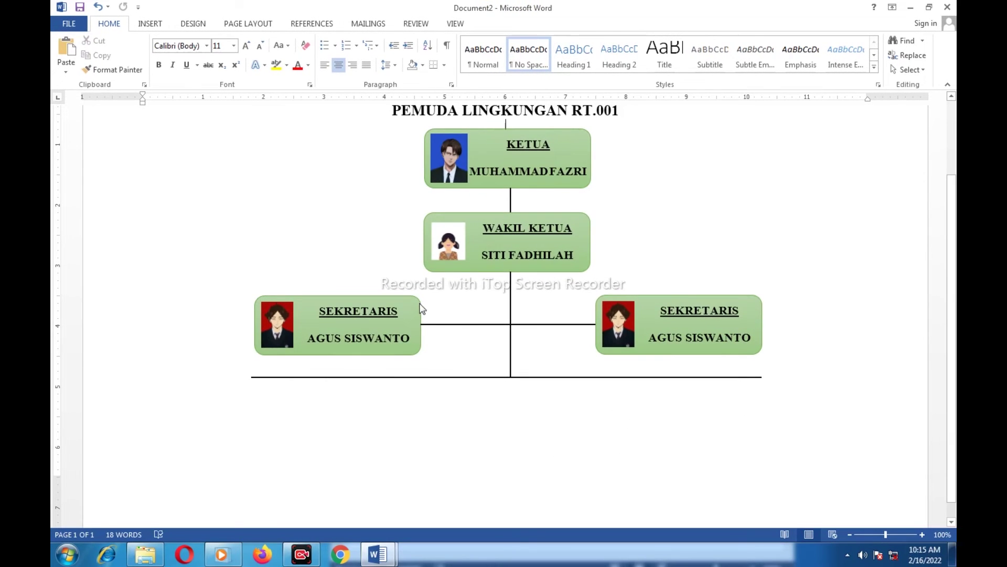
Step: Copy a SEKRETARIS box below the long line and paste it into a row of four
click(420, 307)
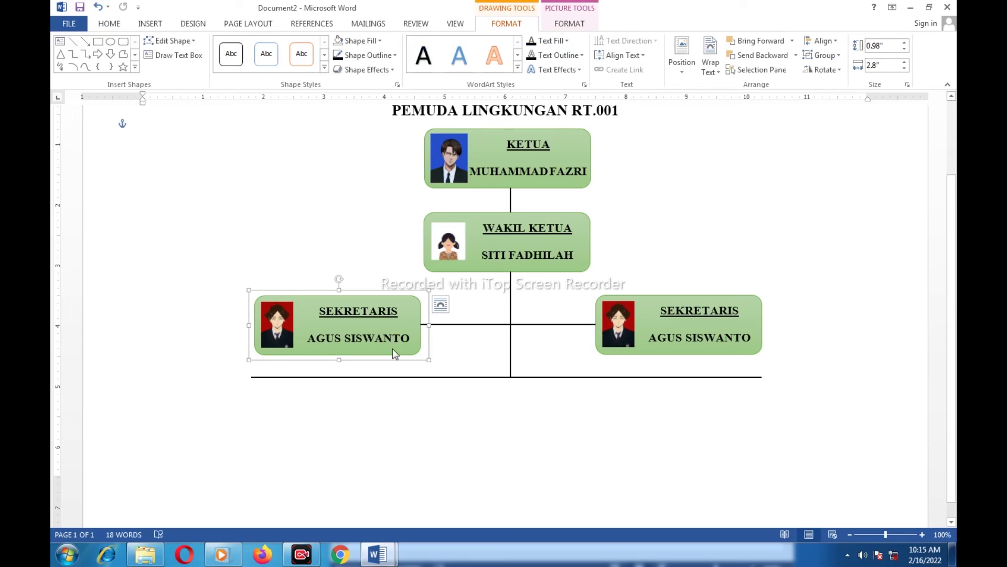
drag(393, 350, 344, 424)
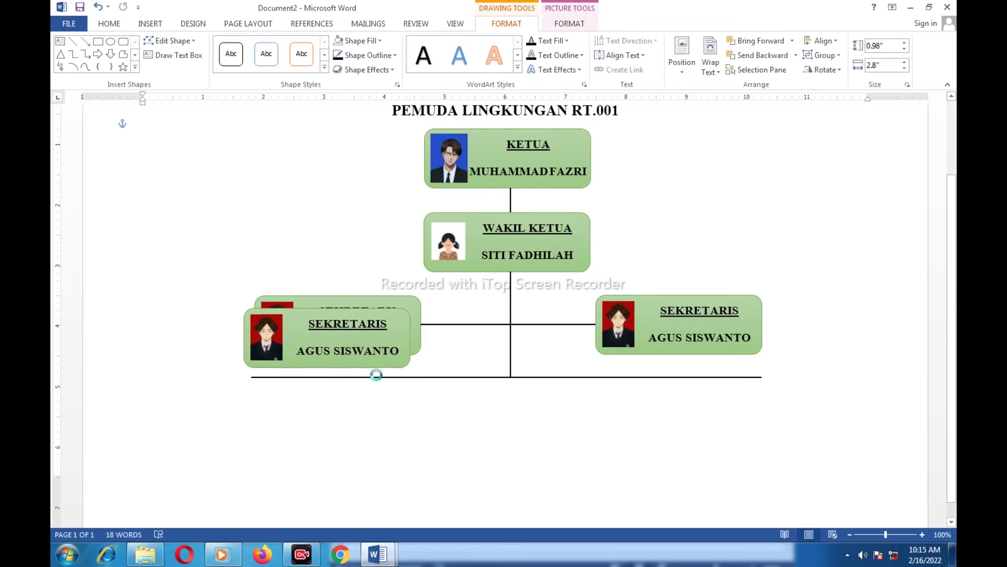
drag(344, 424, 284, 462)
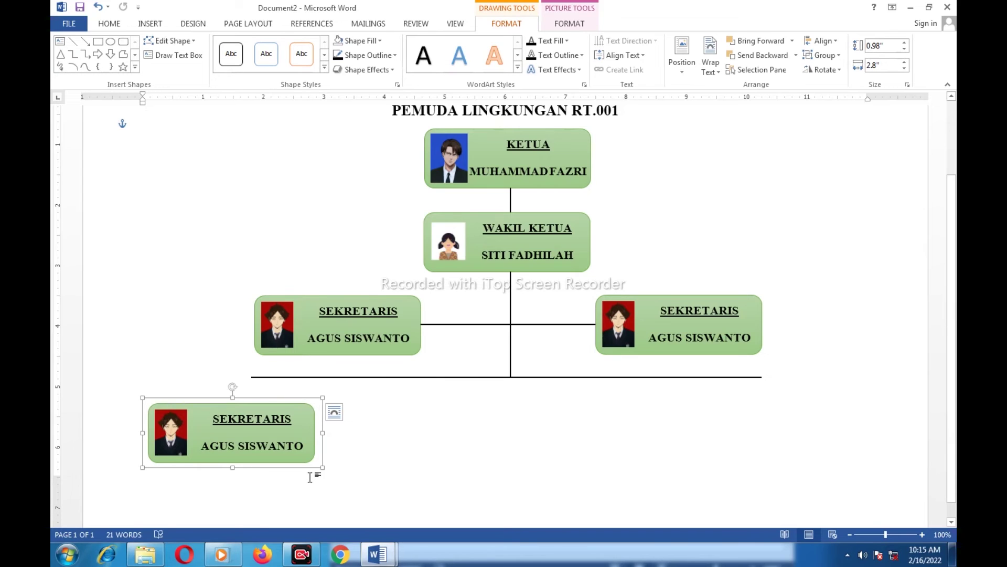
key(ctrl+v)
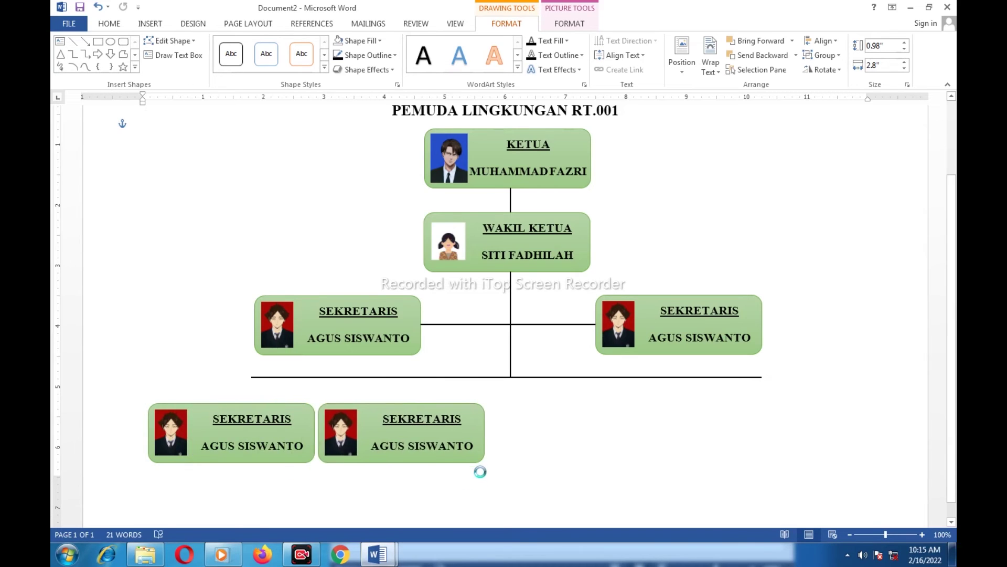
key(ctrl+v)
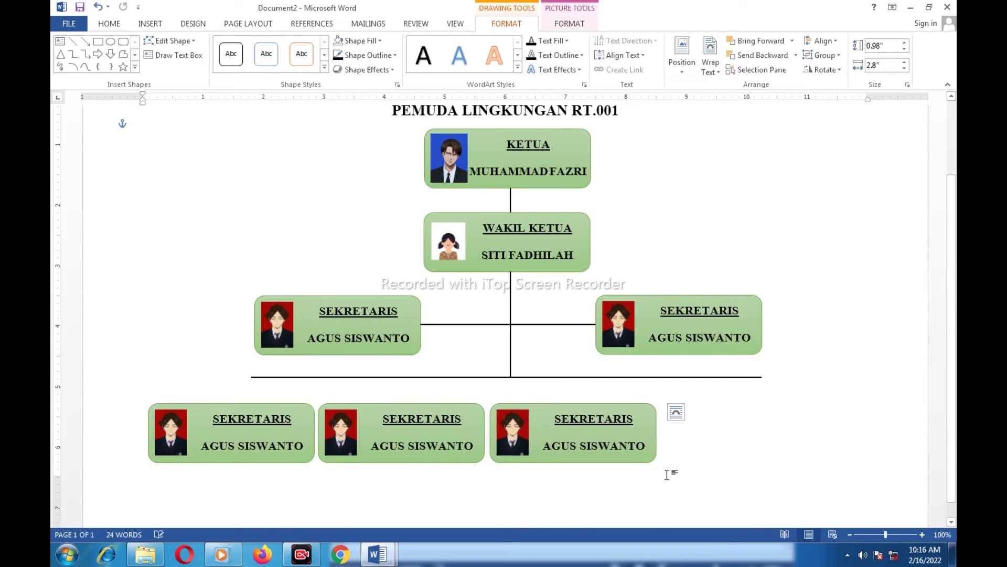
key(ctrl+v)
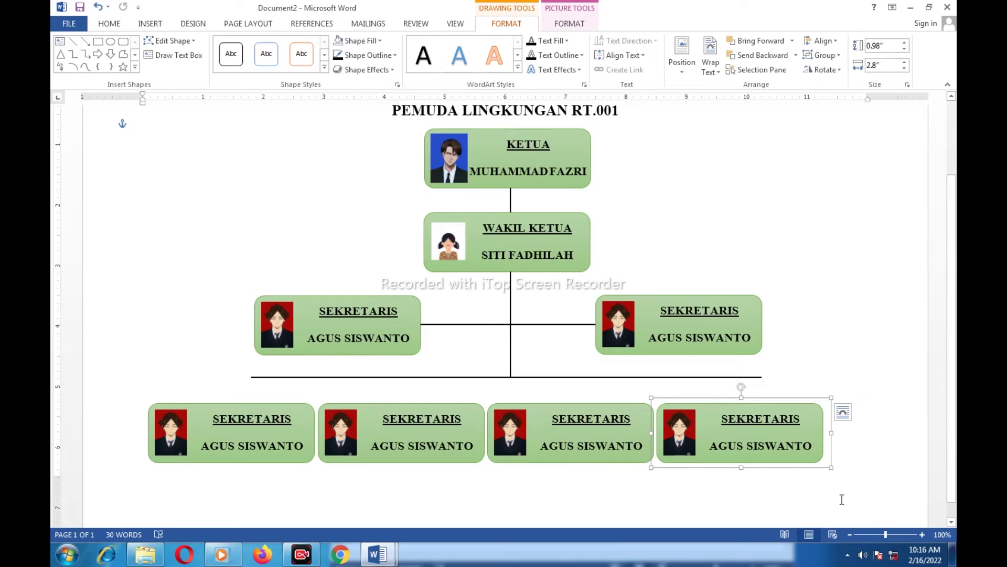
click(847, 444)
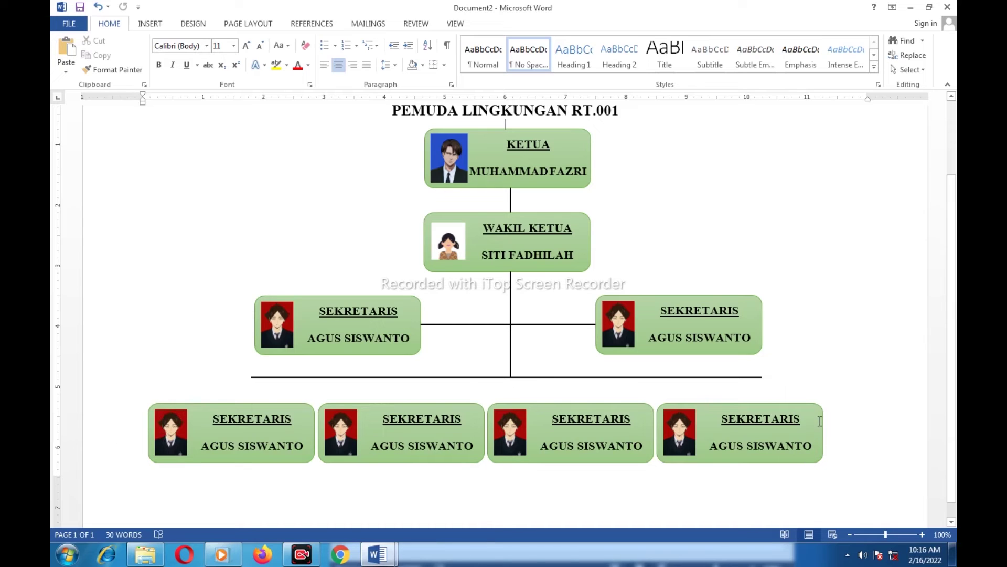
Step: Select all four bottom-row boxes and nudge them right so the row sits centred
click(808, 405)
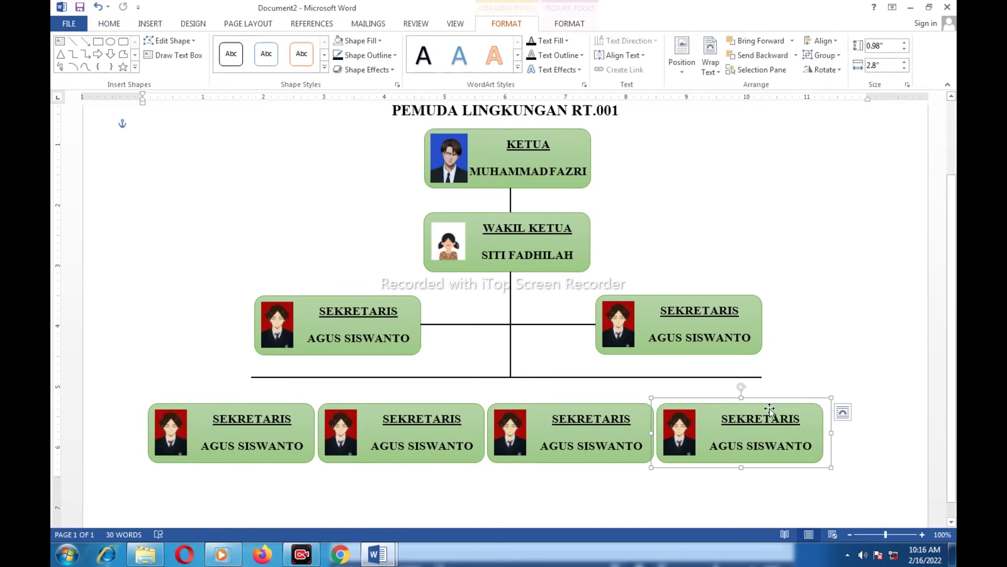
shift+click(640, 404)
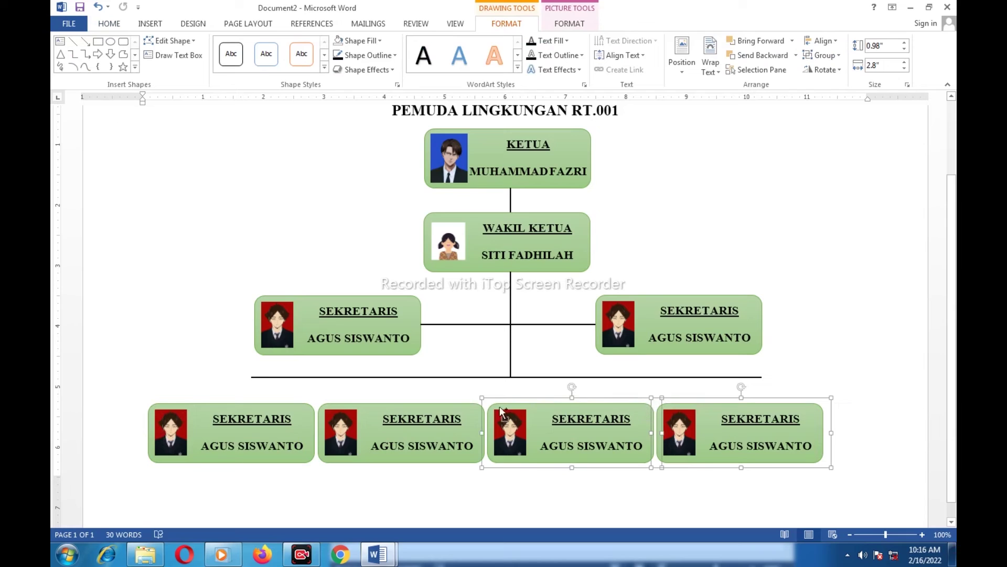
shift+click(466, 409)
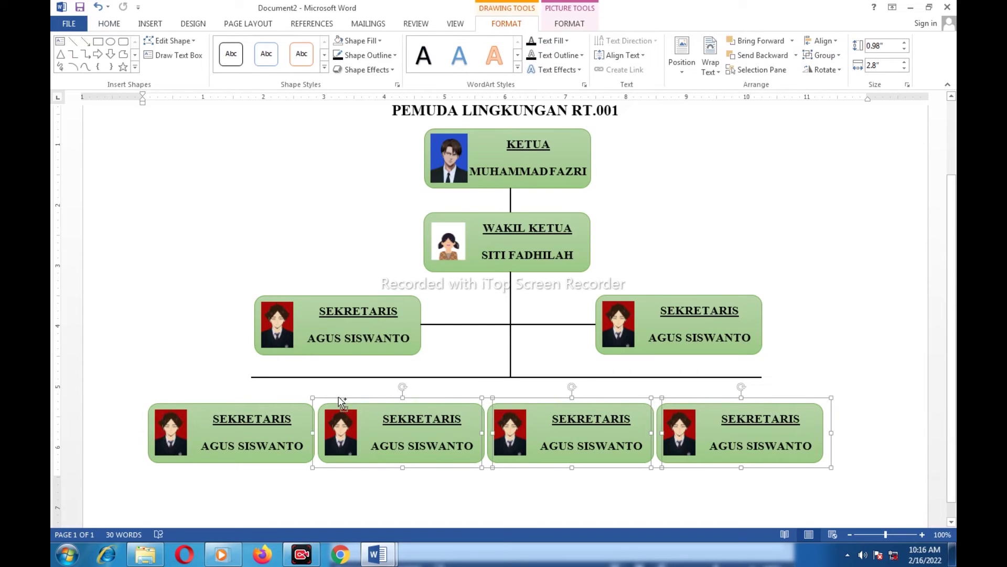
shift+click(283, 407)
key(Right)
key(Right)
key(Right)
key(Right)
key(Right)
key(Right)
key(Right)
key(Right)
key(Right)
key(Right)
key(Right)
key(Right)
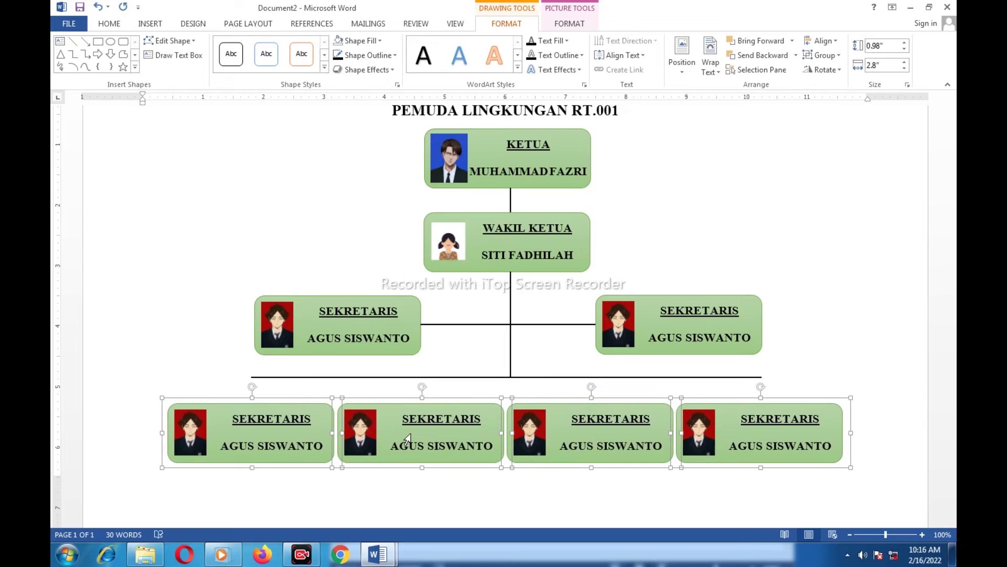
key(Right)
click(869, 357)
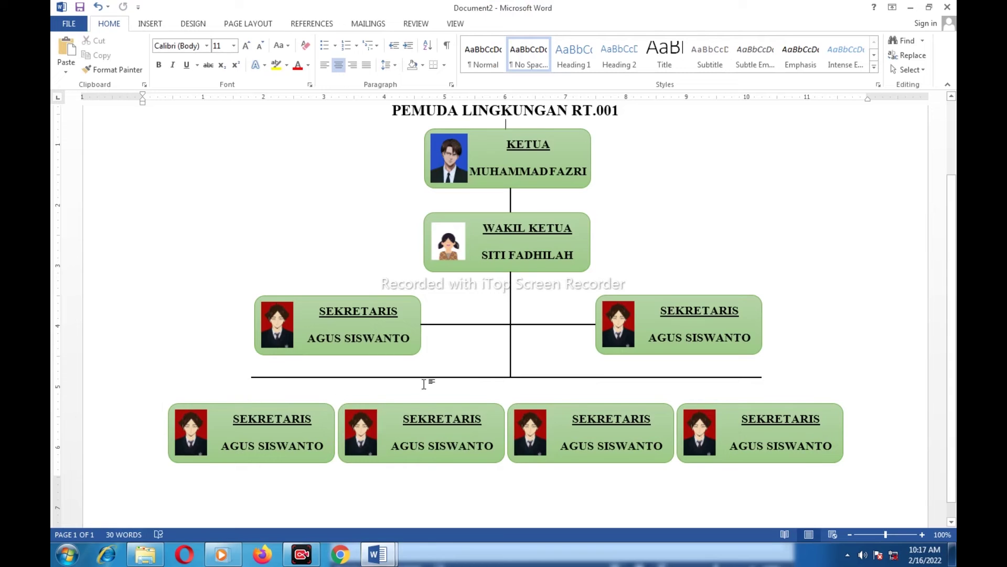
Step: Draw a short vertical line above the bottom-left box and give it a heavier weight
click(152, 23)
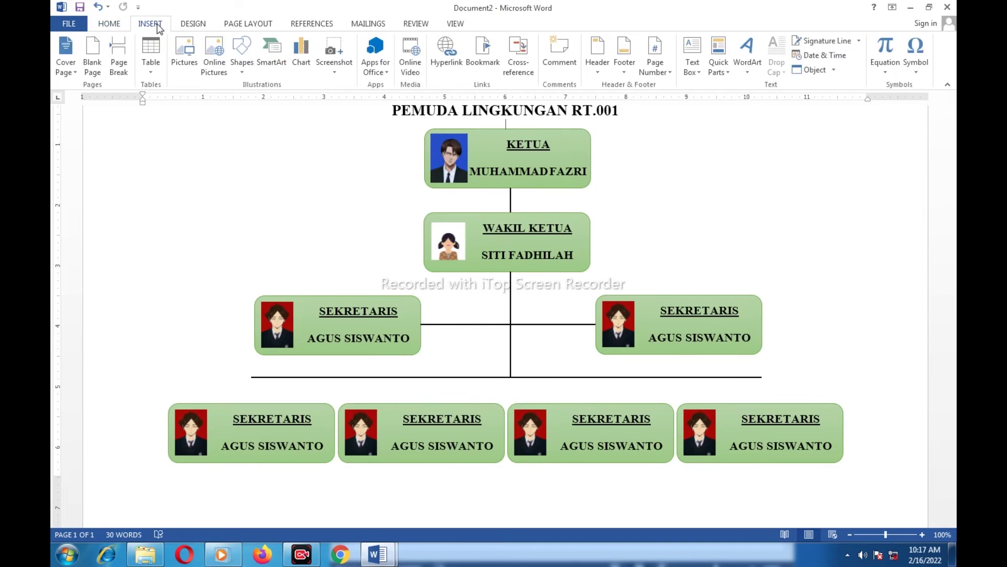
click(243, 77)
click(245, 96)
drag(239, 403, 238, 404)
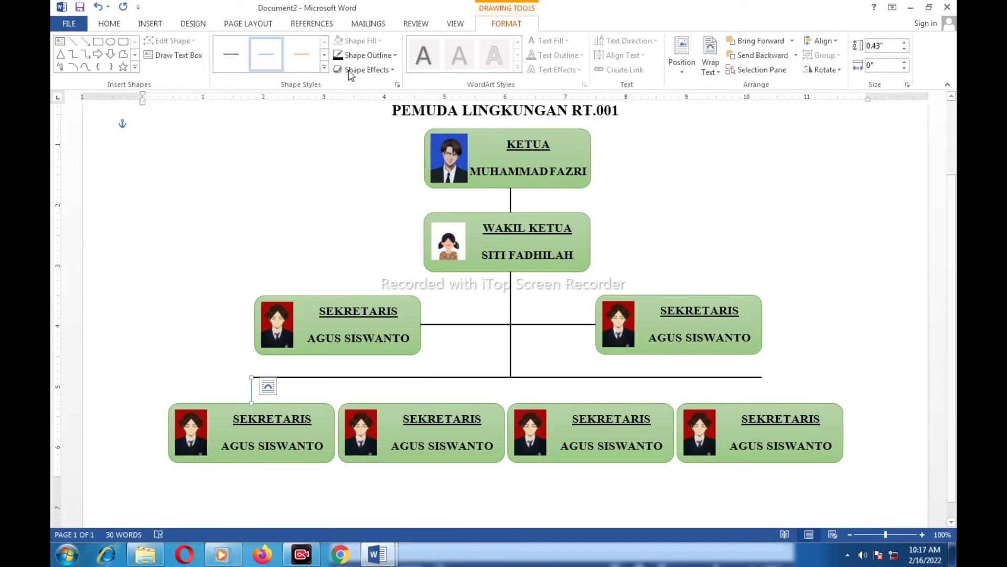
click(394, 55)
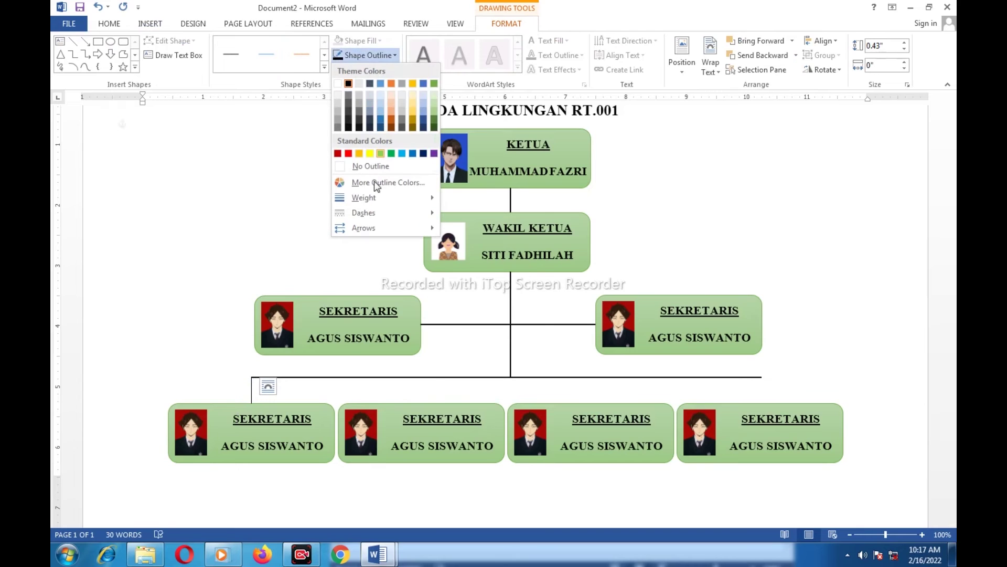
mouse_move(363, 197)
click(472, 258)
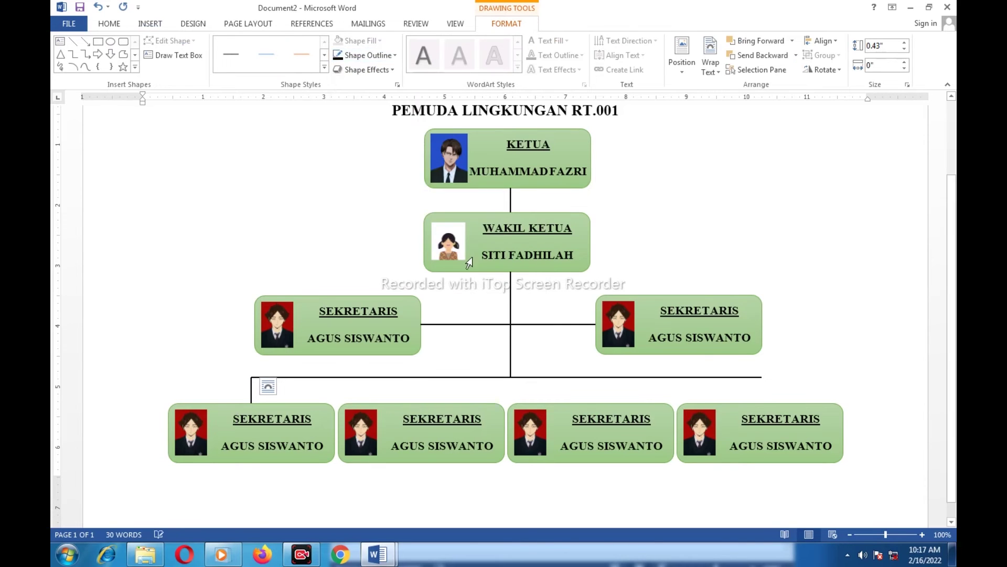
Step: Duplicate the connector above the second, third and fourth bottom boxes, aligning each
click(251, 391)
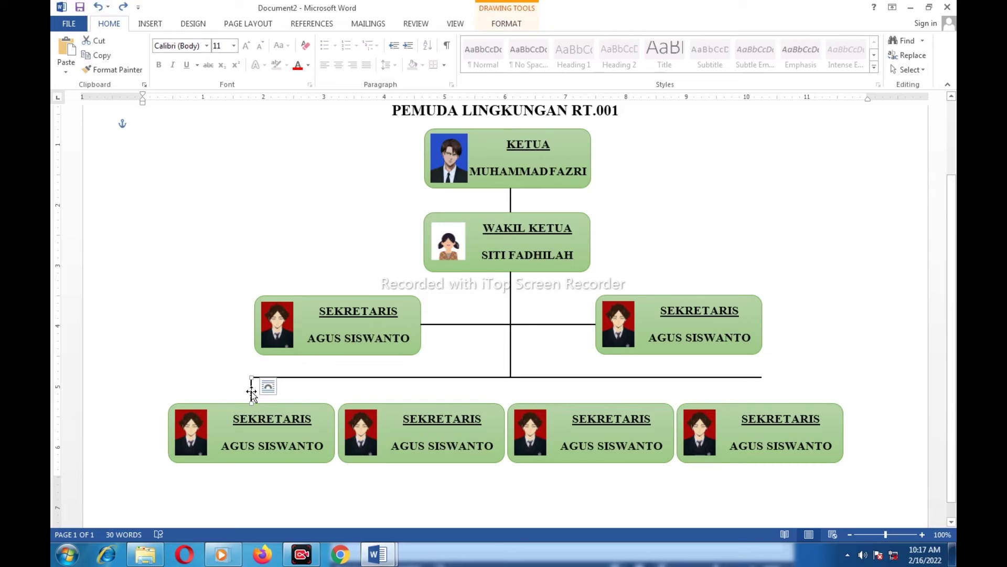
key(ctrl+c)
key(ctrl+v)
drag(263, 396, 431, 388)
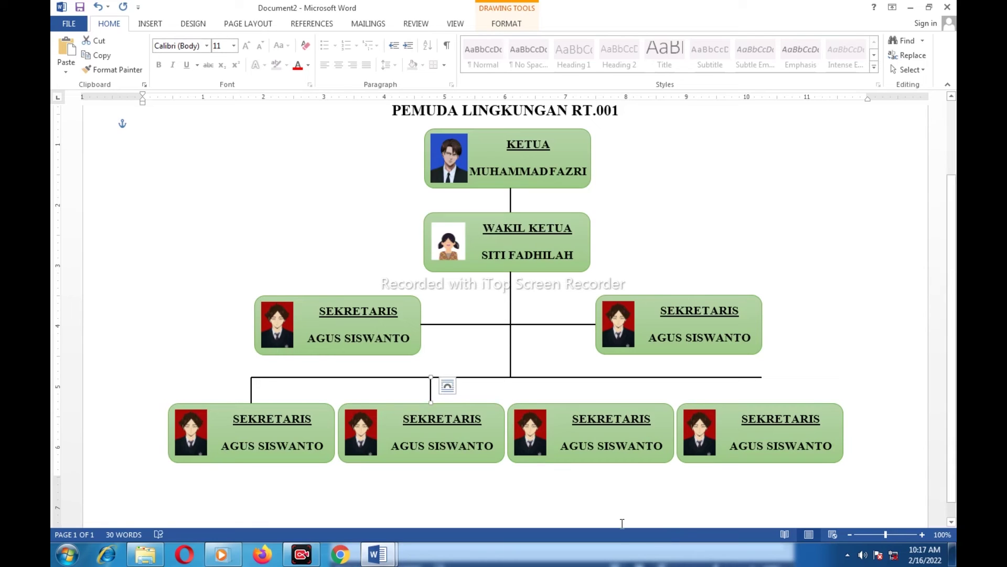
key(ctrl+c)
key(ctrl+v)
drag(441, 398, 614, 389)
key(Left)
key(Left)
key(Left)
key(Left)
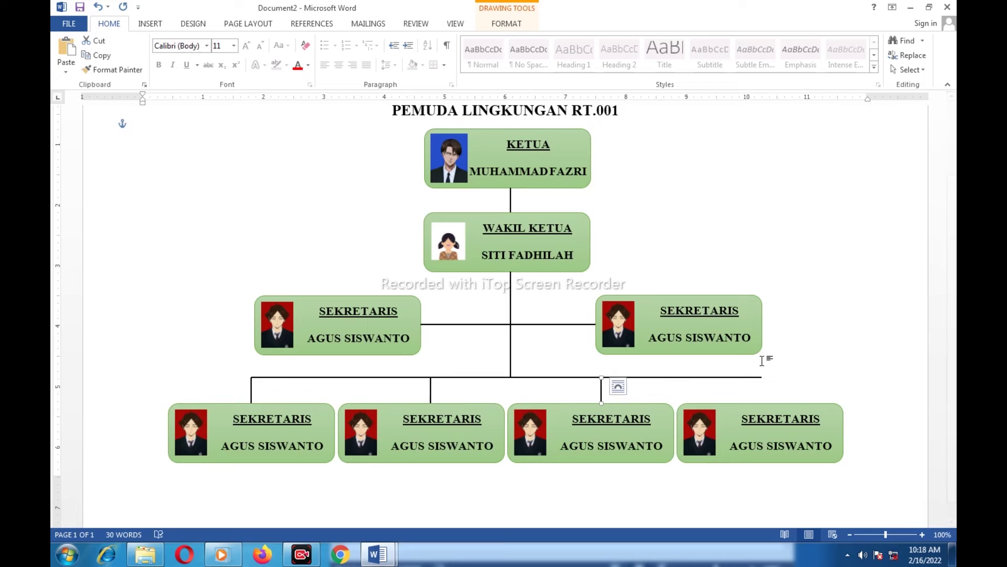
click(814, 384)
click(601, 391)
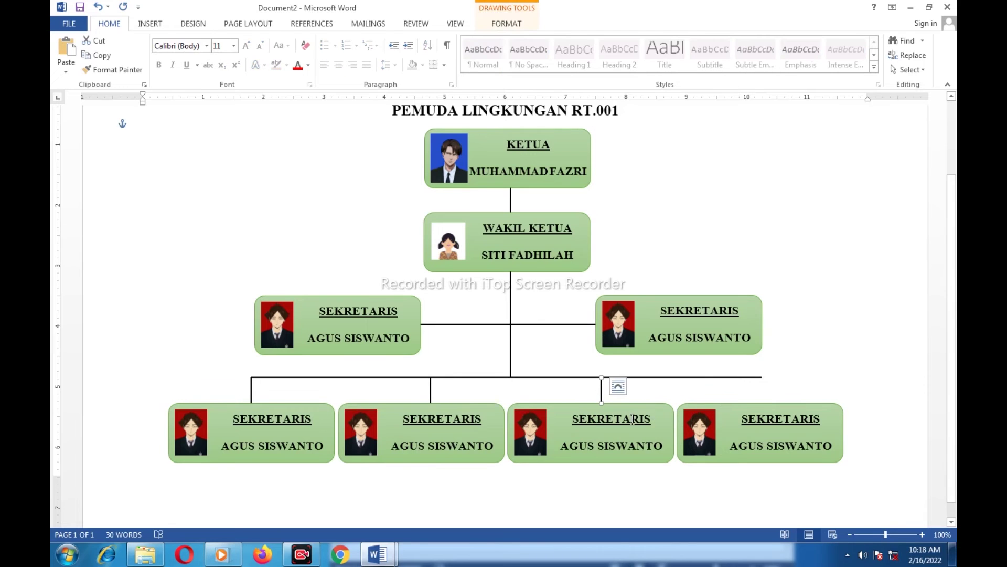
key(ctrl+v)
drag(611, 396, 761, 386)
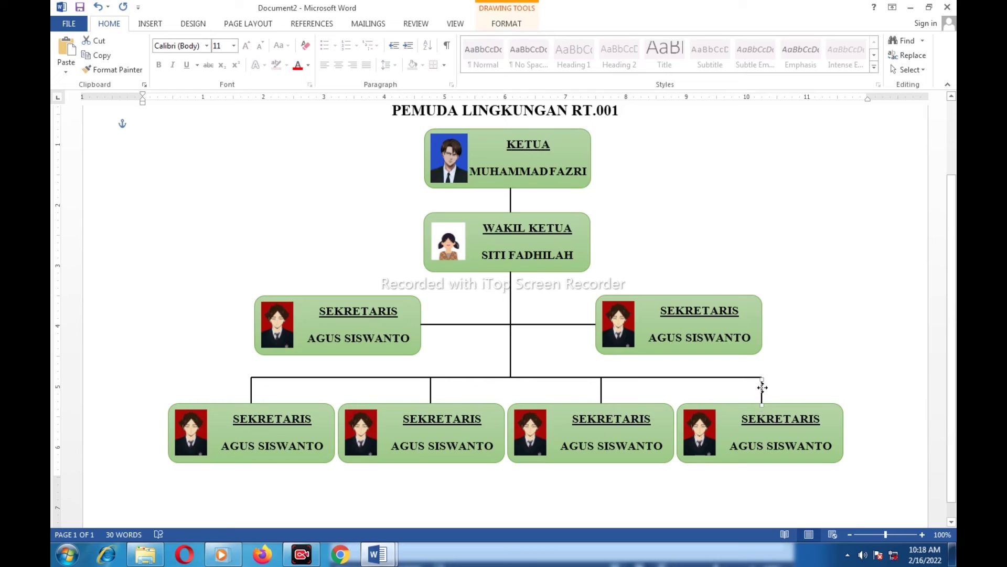
click(849, 375)
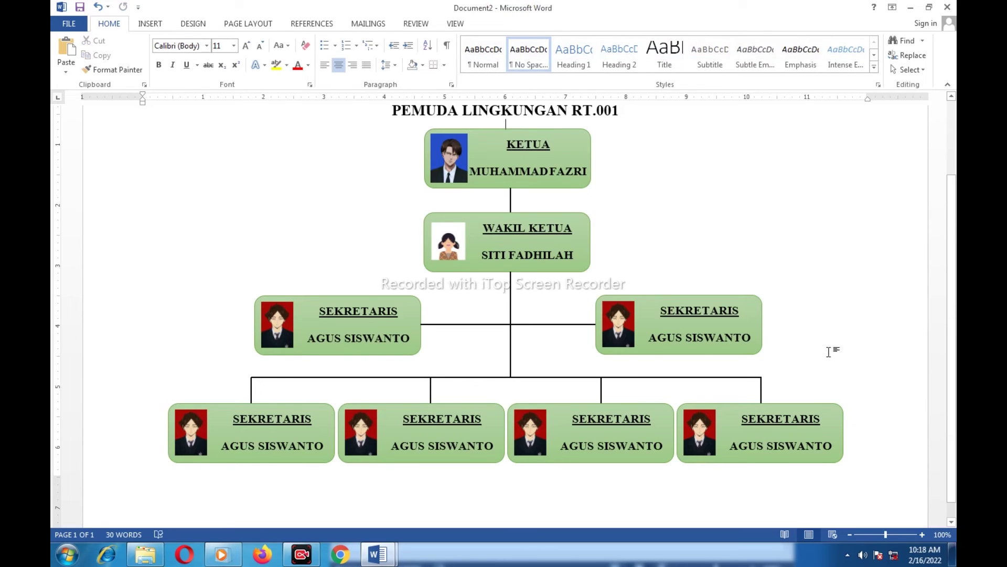
Step: Retitle the right-hand box BENDAHARA and replace the old name with the treasurer's name
scroll(770, 347, up, 1)
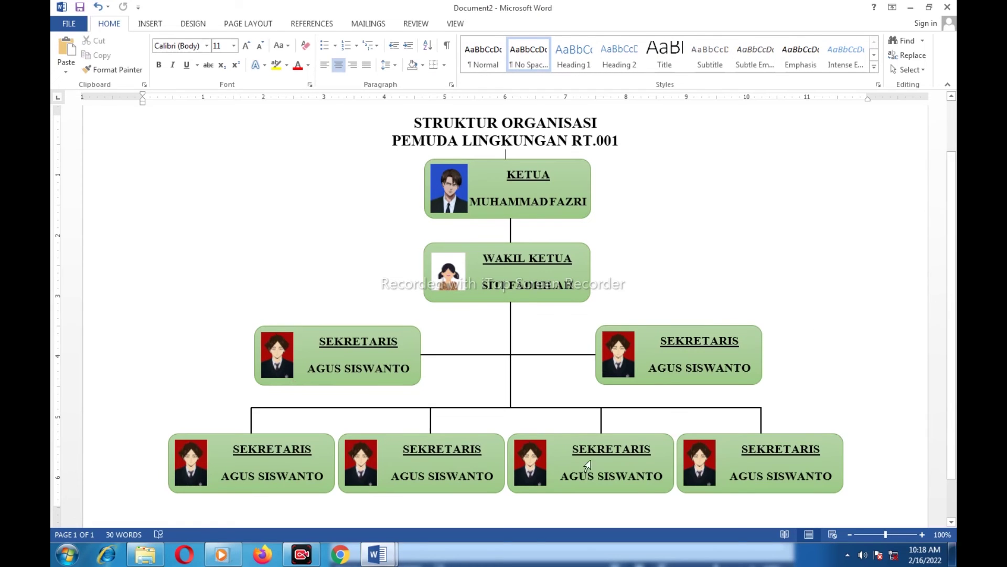
click(740, 341)
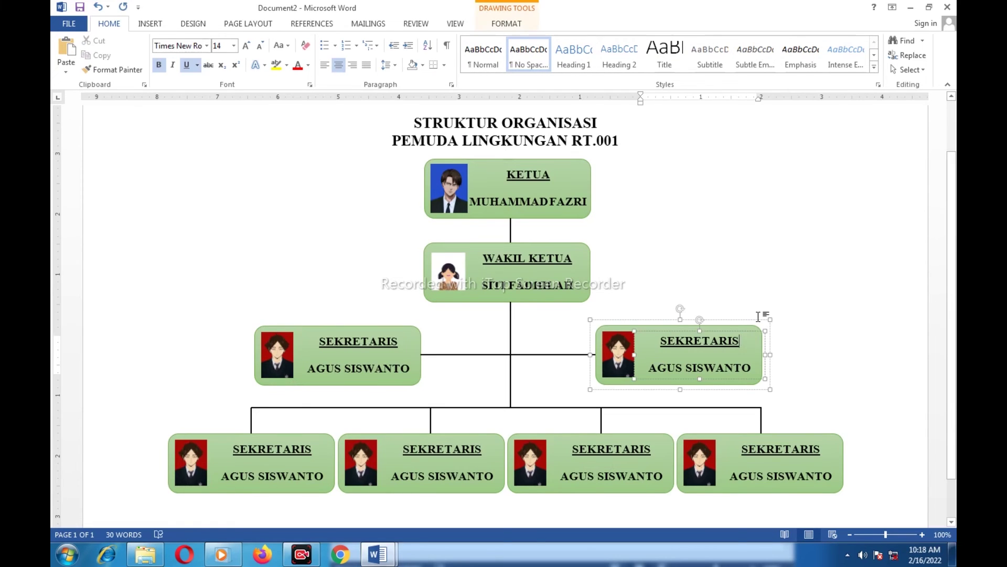
key(BackSpace)
key(BackSpace)
key(BackSpace)
key(BackSpace)
key(BackSpace)
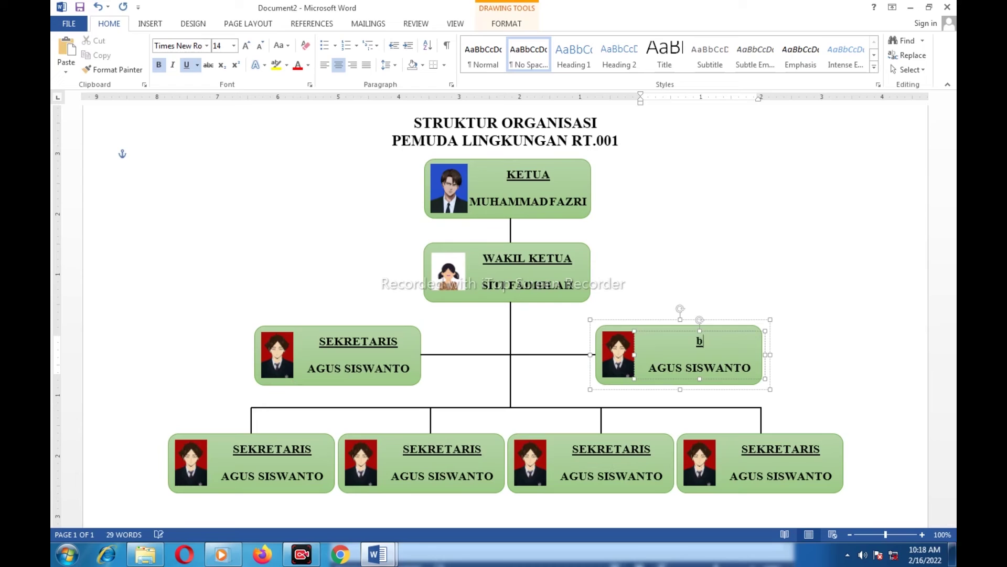
text(BENDAHARA)
key(Down)
key(Home)
key(Delete)
key(Delete)
key(Delete)
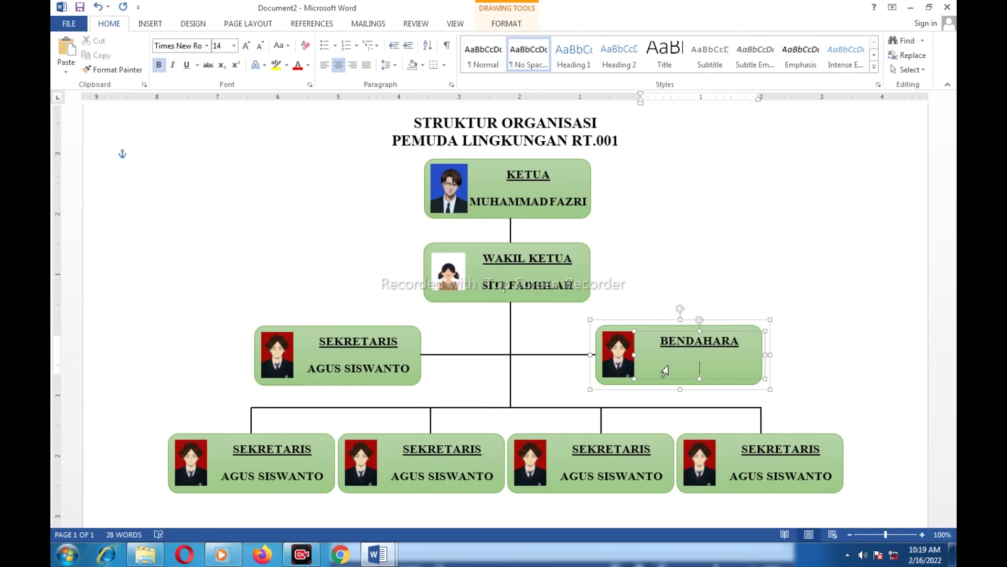
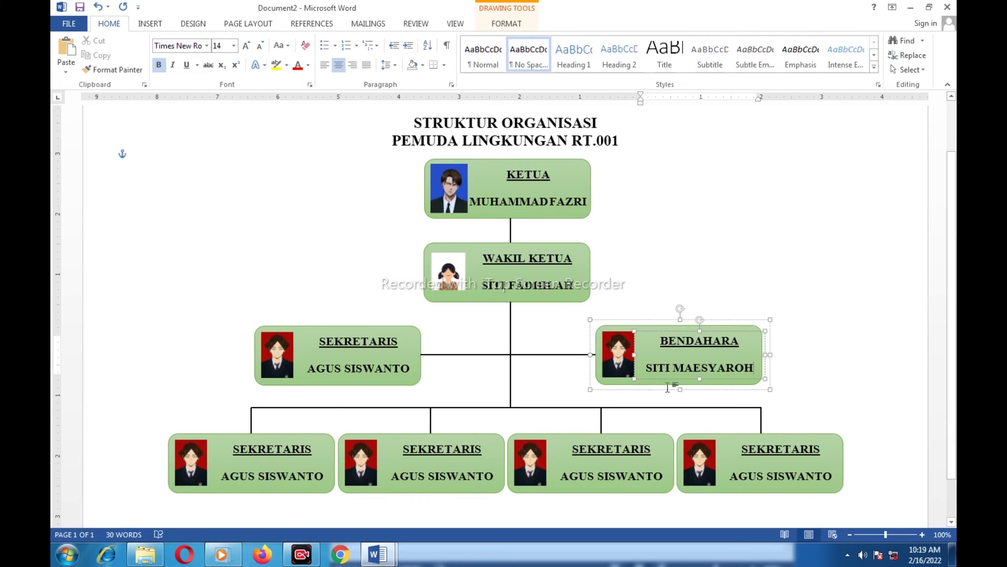
Step: Replace the BENDAHARA photo with the offline picture of a woman in red
click(619, 371)
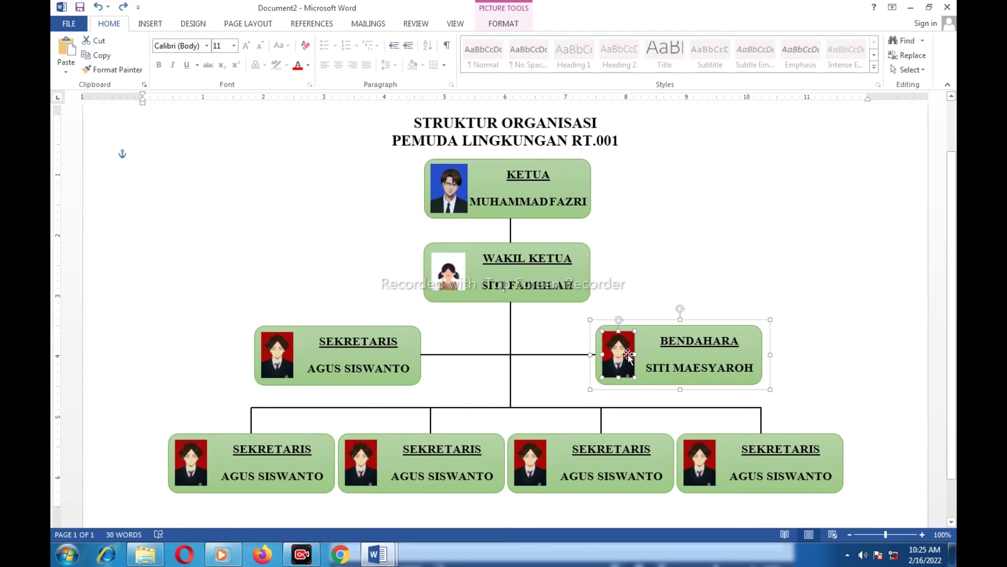
click(505, 22)
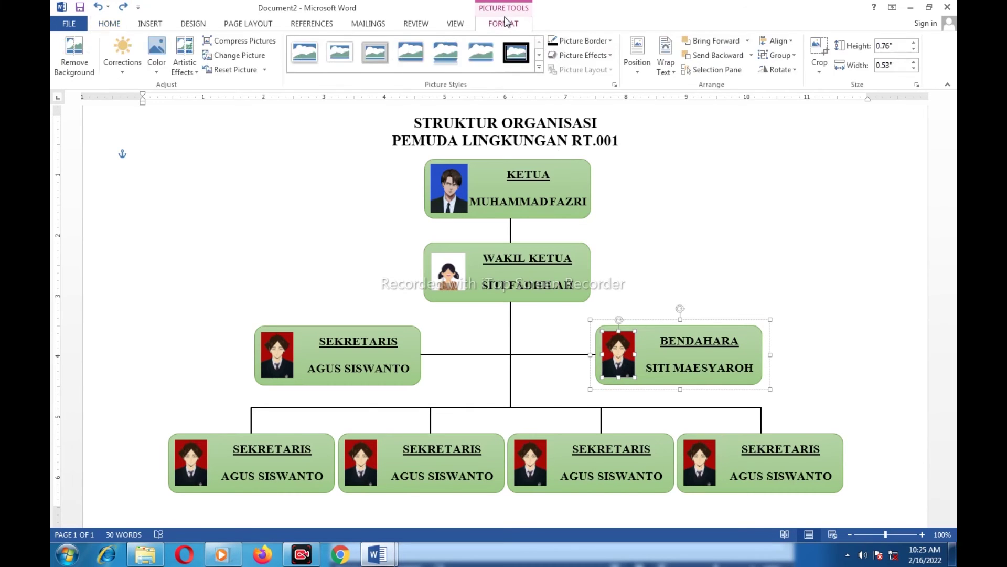
click(243, 56)
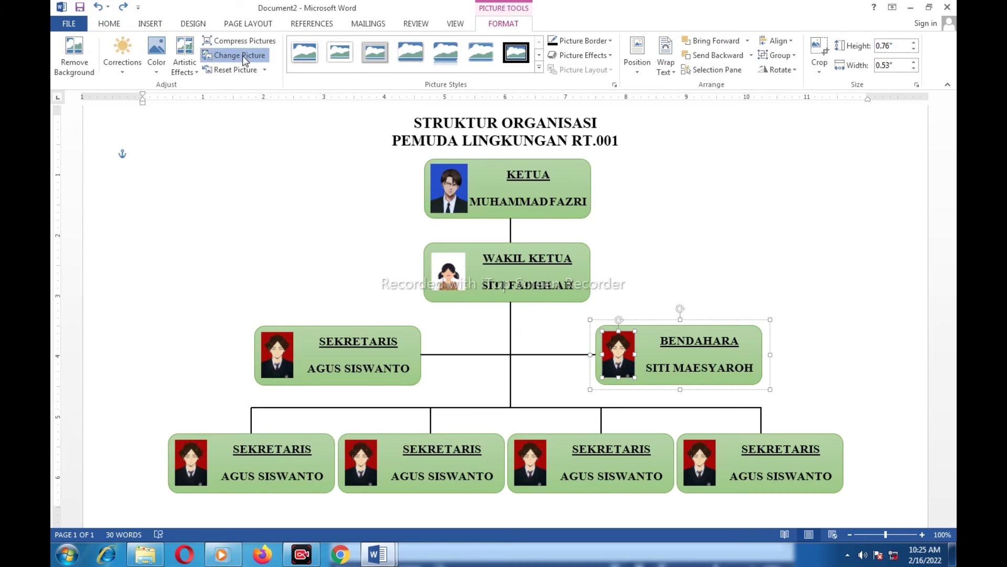
click(506, 304)
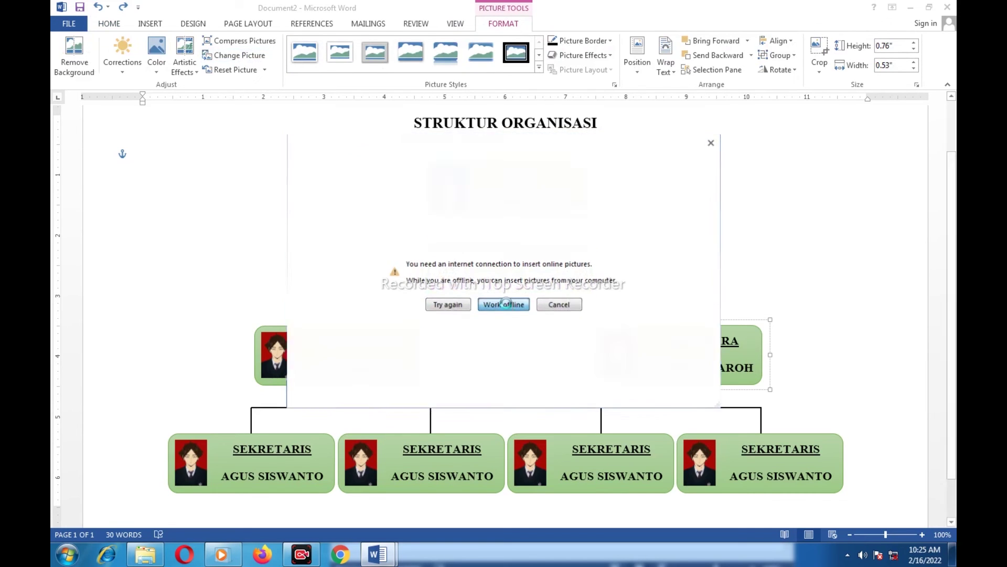
scroll(502, 147, down, 2)
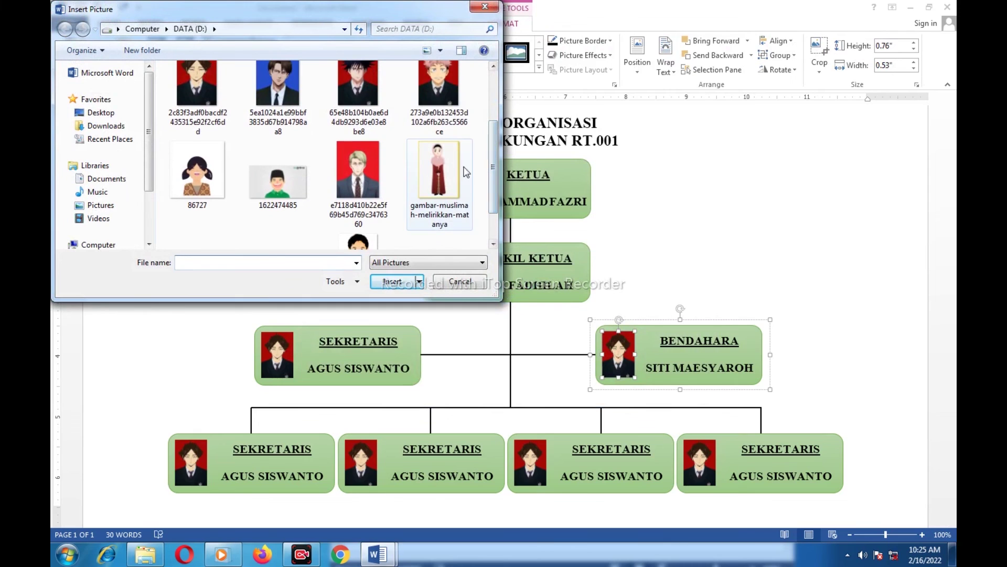
click(443, 176)
click(397, 282)
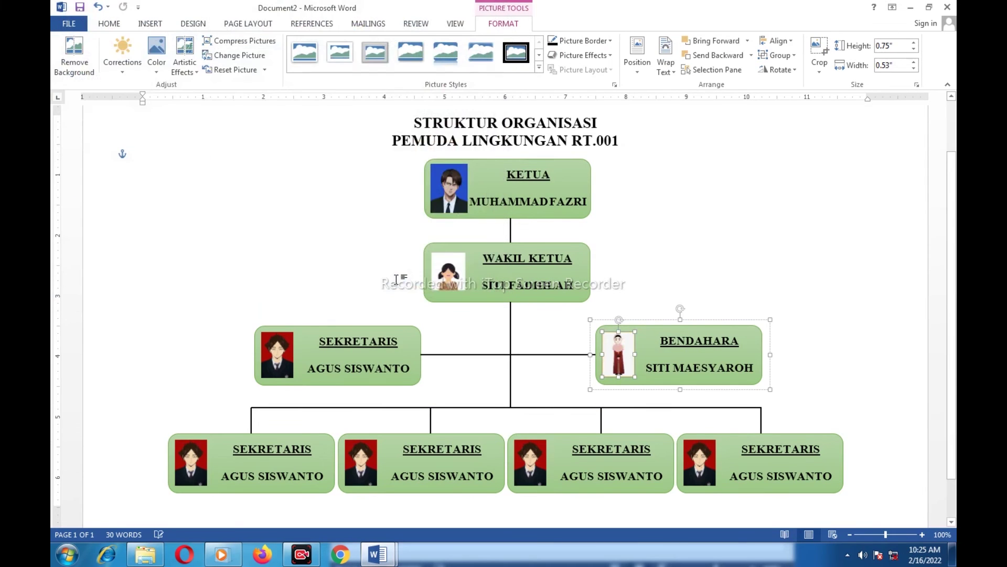
click(684, 376)
Step: Retitle the bottom-left box 'Bid. DikPem Raker' and enter the new member's name
double_click(272, 449)
key(Delete)
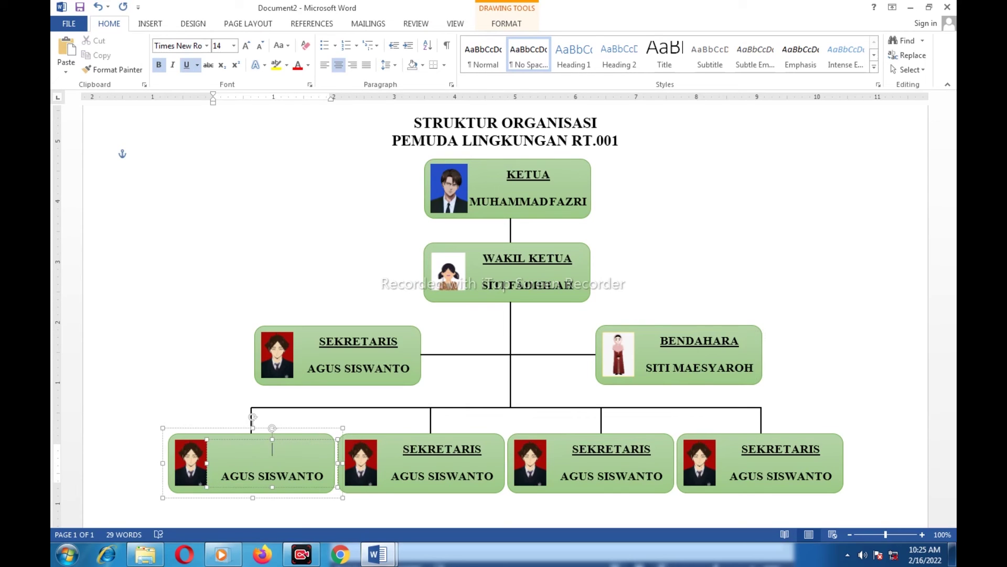
text(Bid.)
text( DikPem Raker)
key(Down)
key(Down)
key(BackSpace)
key(BackSpace)
key(BackSpace)
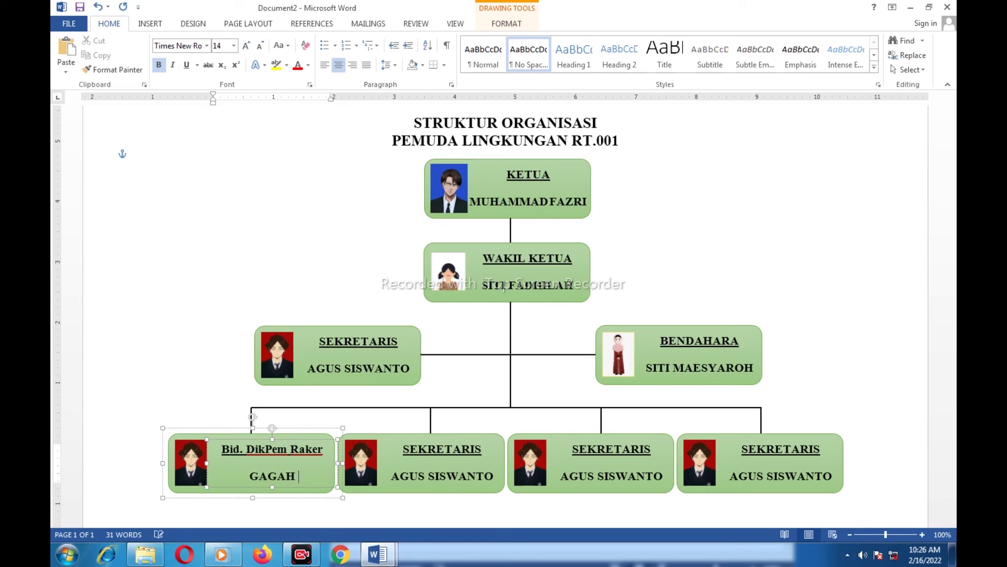
Step: Swap the bottom-left box's photo for the spiky-haired character picture
click(191, 462)
click(504, 23)
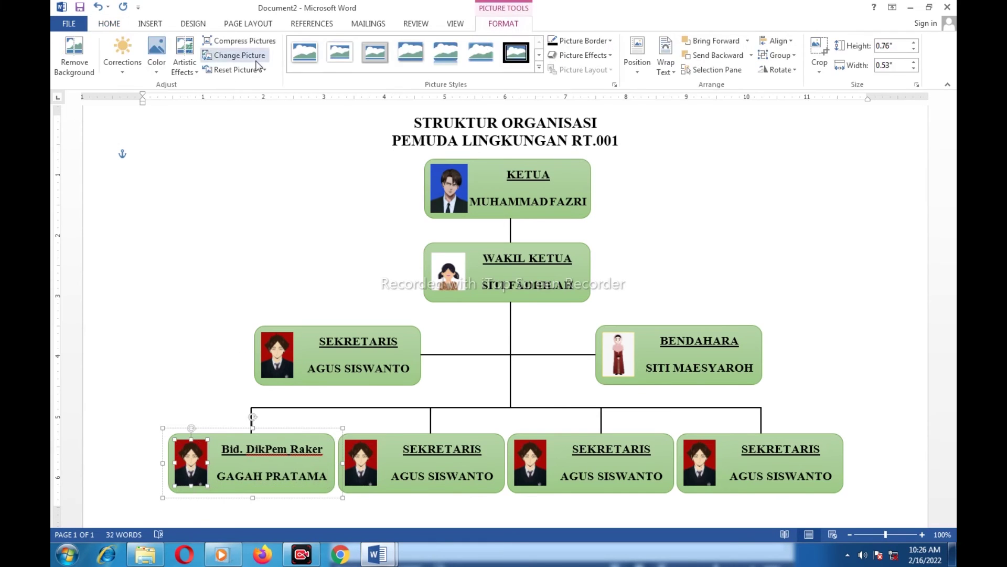
click(231, 54)
double_click(357, 168)
Step: Retitle the second bottom box 'Bid. Humas' and clear its old name
click(459, 450)
key(BackSpace)
key(BackSpace)
key(BackSpace)
key(Delete)
key(Delete)
text(Bid. Humas)
key(Down)
key(End)
key(BackSpace)
key(BackSpace)
key(BackSpace)
key(BackSpace)
key(BackSpace)
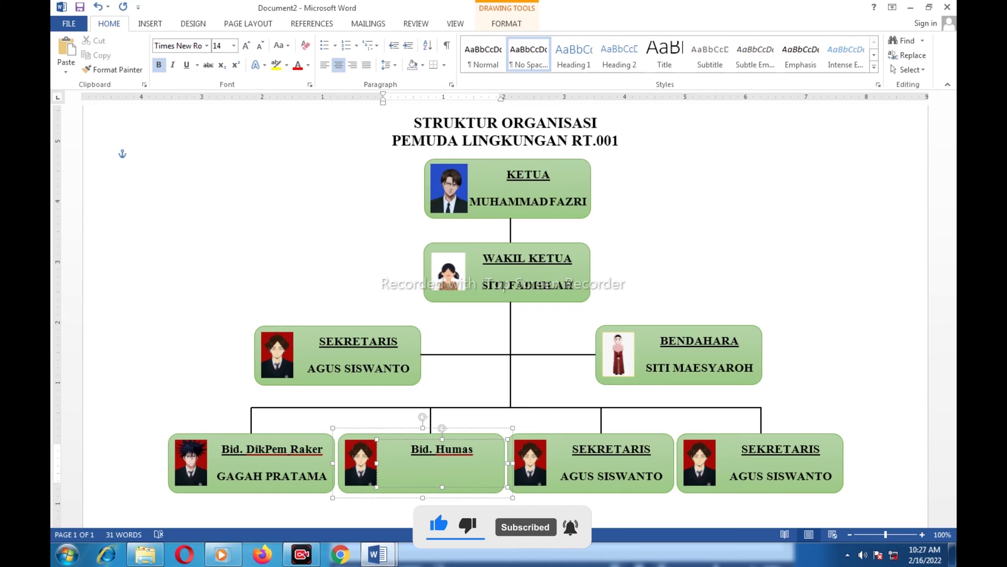
Step: Enter the Bid. Humas member's name and replace that box's photo with a new picture
click(361, 462)
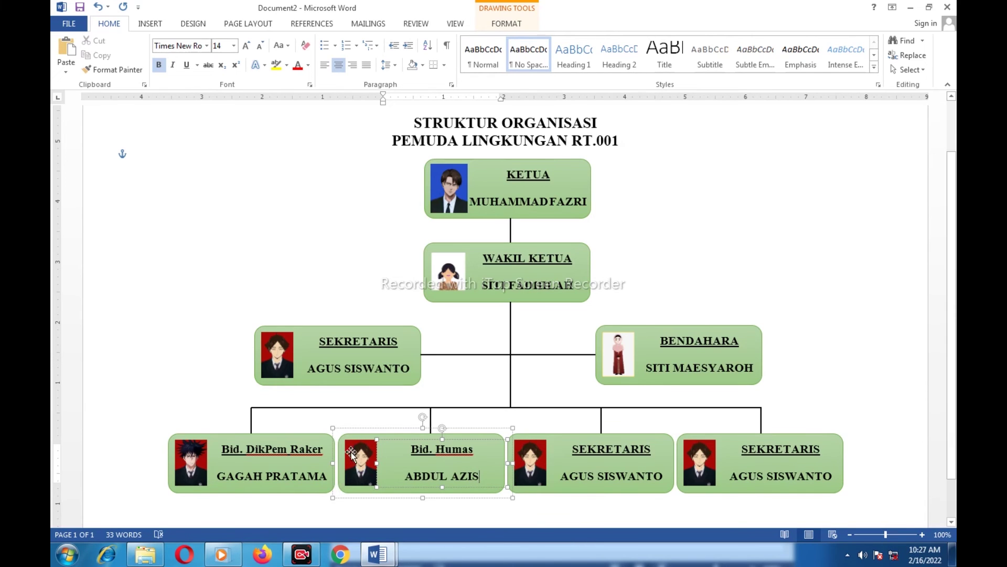
click(504, 23)
click(239, 55)
click(502, 301)
double_click(353, 248)
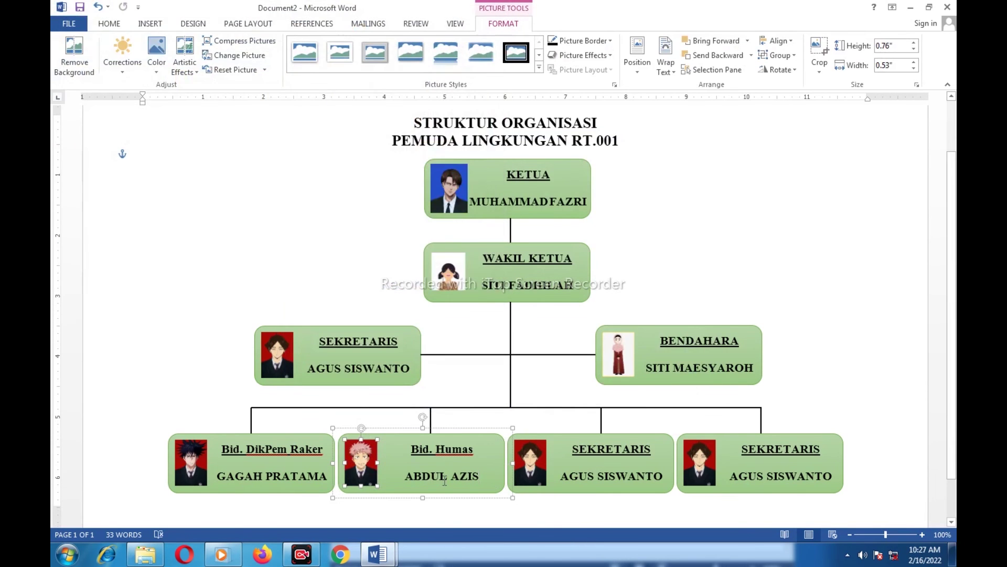
Step: Retitle the third bottom box 'Bid. Keagamaan' and enter the member's name
click(651, 451)
key(BackSpace)
key(BackSpace)
key(BackSpace)
key(BackSpace)
key(BackSpace)
text(Bid. Keagamaan)
key(Down)
key(BackSpace)
key(BackSpace)
key(BackSpace)
key(BackSpace)
key(BackSpace)
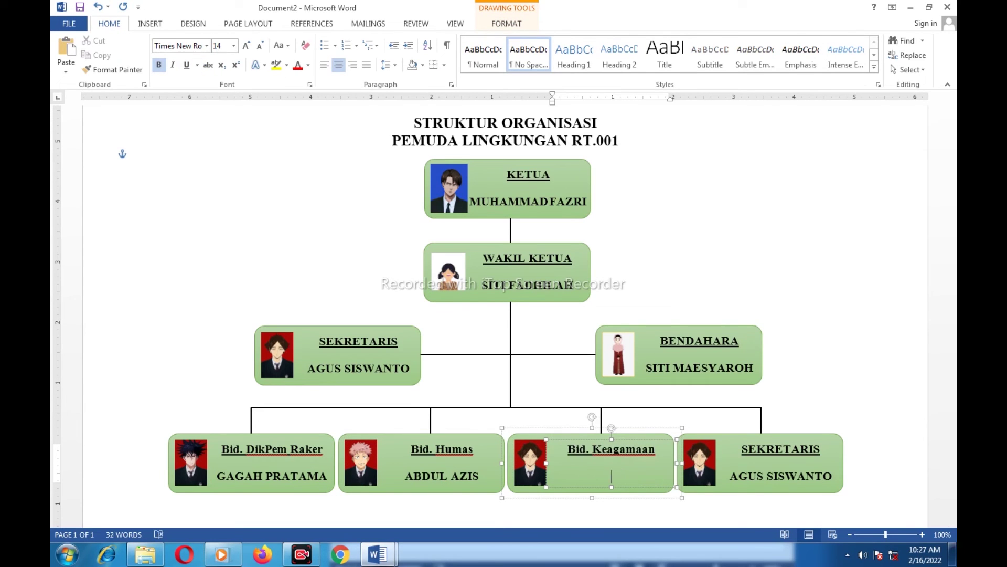
Step: Insert a new offline photo into the Bid. Keagamaan box
double_click(530, 461)
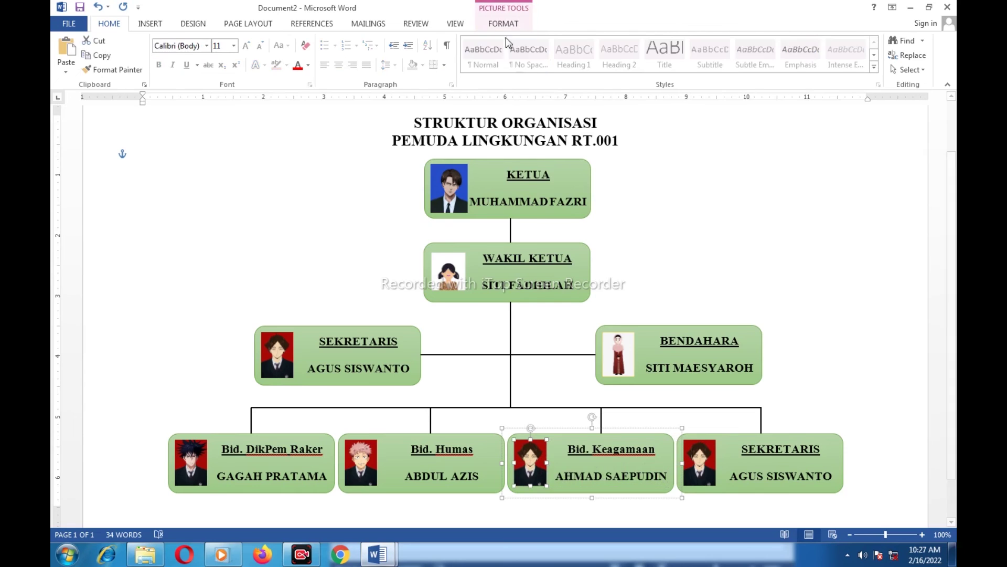
click(503, 304)
click(271, 194)
click(400, 281)
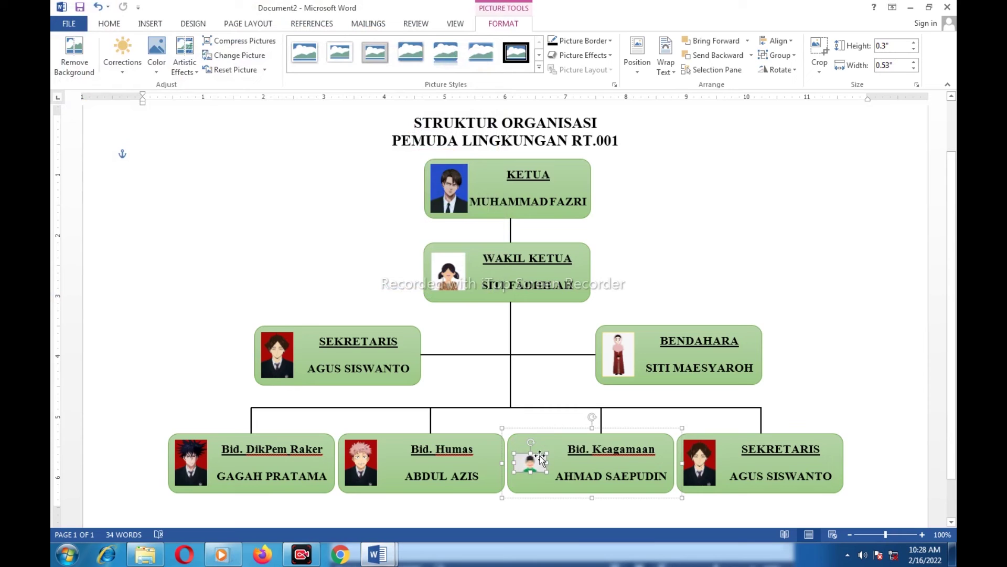
Step: Crop the left side of the Bid. Keagamaan photo and enlarge it to fill its space
click(819, 53)
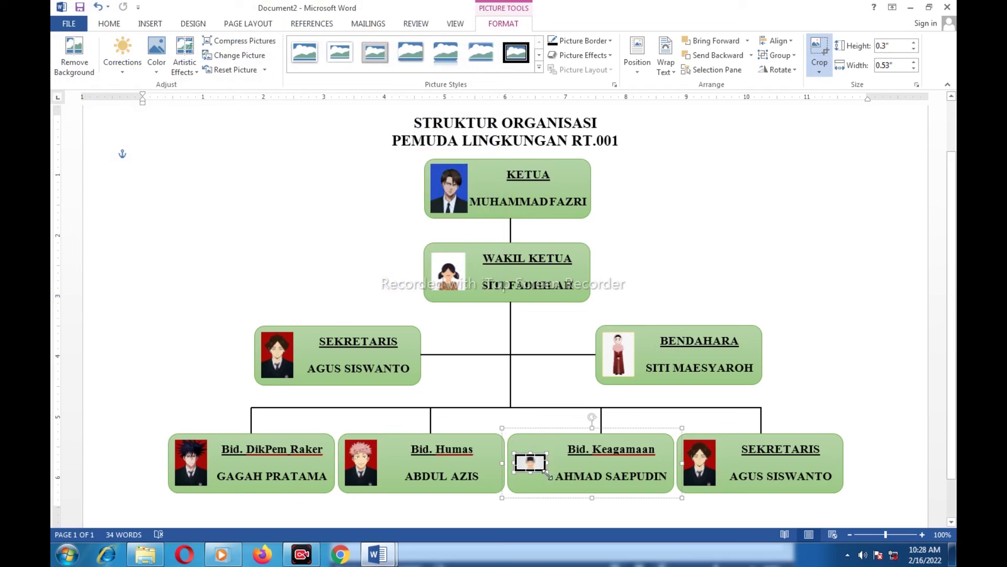
drag(514, 462, 522, 472)
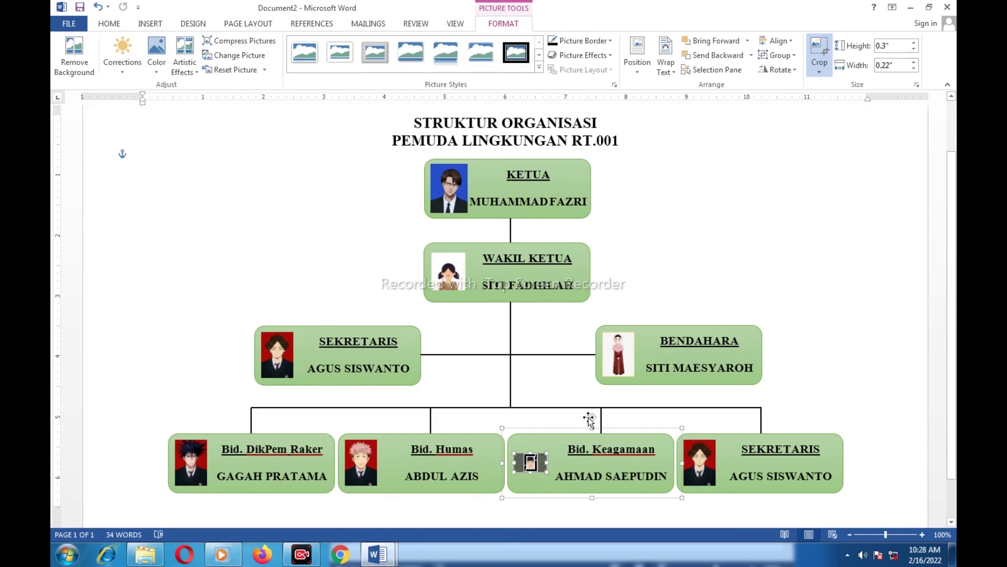
click(819, 65)
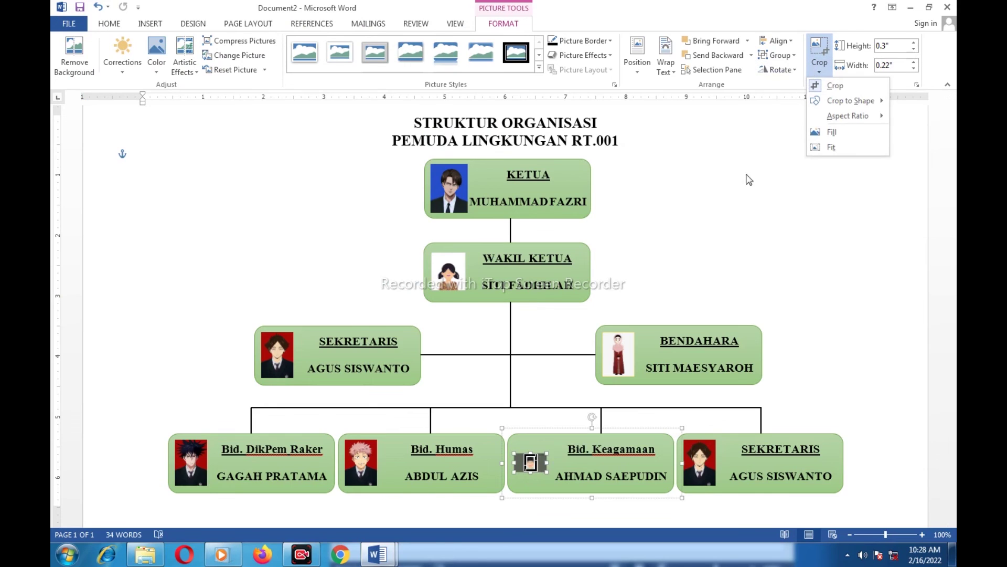
click(842, 85)
key(Escape)
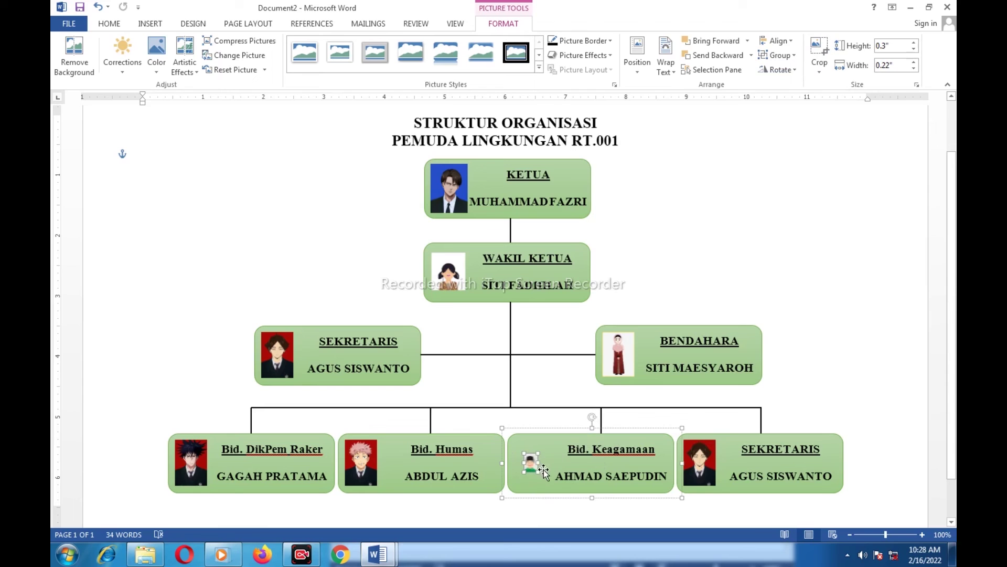
drag(541, 472, 548, 485)
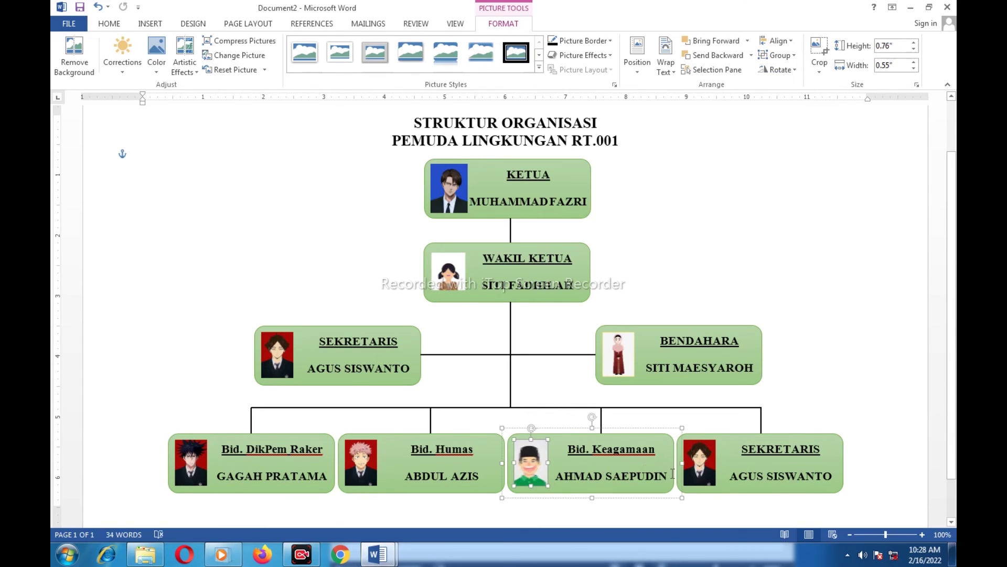
Step: Delete the last box's SEKRETARIS heading and begin typing its new Bid. title
click(822, 450)
key(BackSpace)
key(BackSpace)
key(BackSpace)
key(BackSpace)
text(Bid. Kesenian)
key(BackSpace)
key(BackSpace)
key(BackSpace)
key(BackSpace)
Step: Complete the last box's heading as 'Bid. Seni dan Budaya' and enter the member's name
text(Seni dan Budaya)
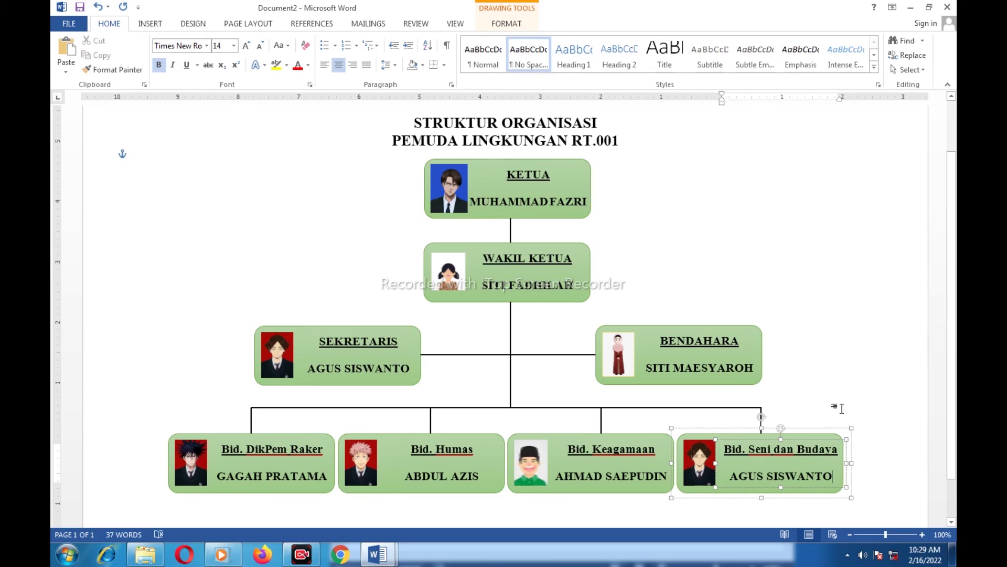
key(BackSpace)
key(BackSpace)
key(BackSpace)
key(BackSpace)
key(BackSpace)
key(BackSpace)
text(ACHTIAR)
key(BackSpace)
key(BackSpace)
key(BackSpace)
text(CHTIAR)
Step: Replace the last box's photo with the red-background portrait from local files
click(700, 463)
click(506, 23)
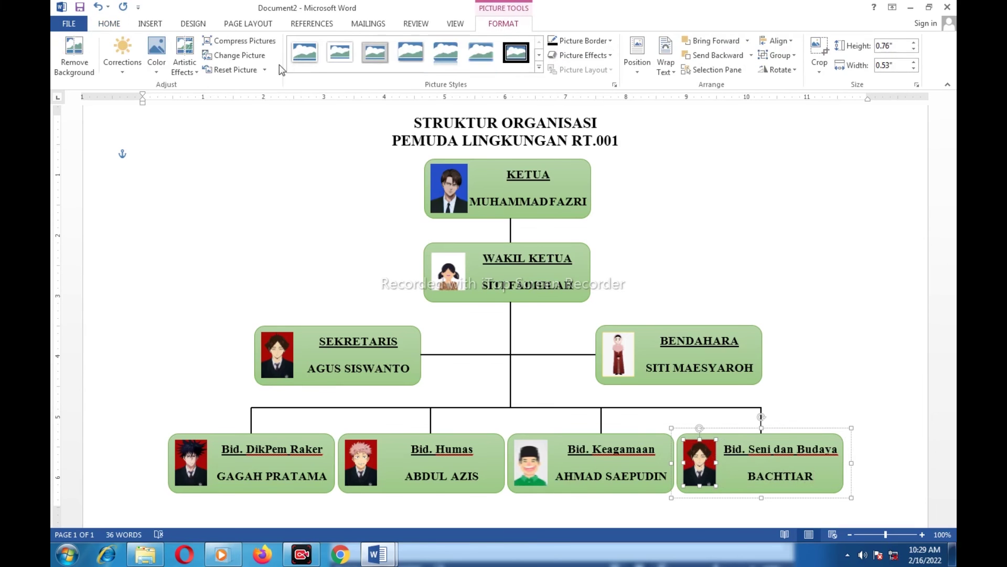
click(221, 55)
click(499, 307)
scroll(497, 212, down, 1)
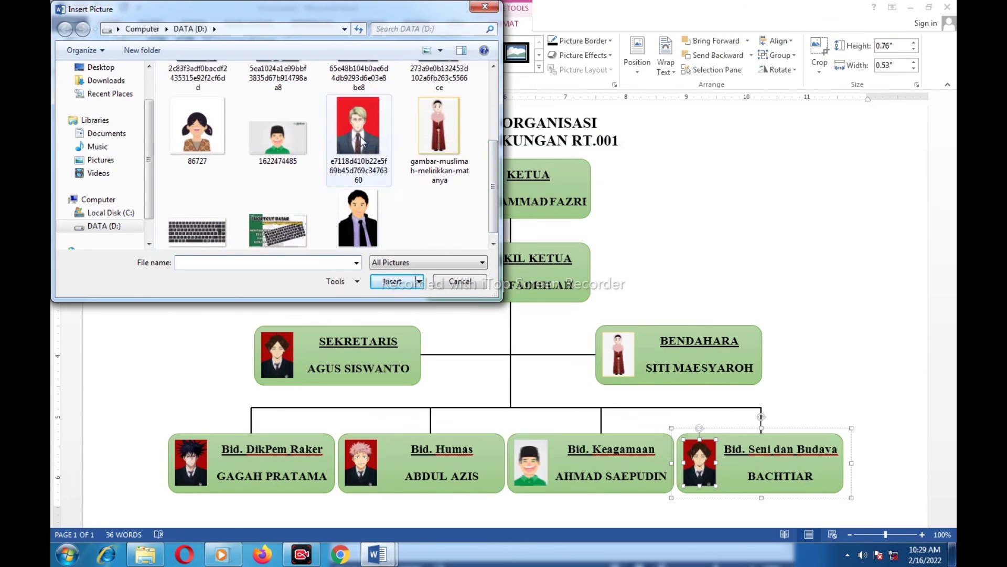
double_click(359, 129)
click(822, 331)
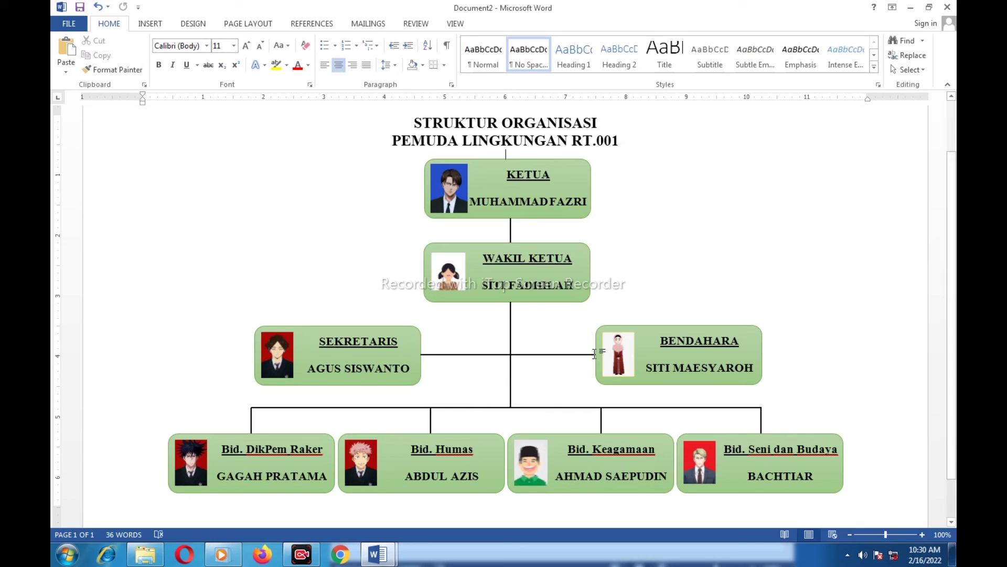
click(527, 354)
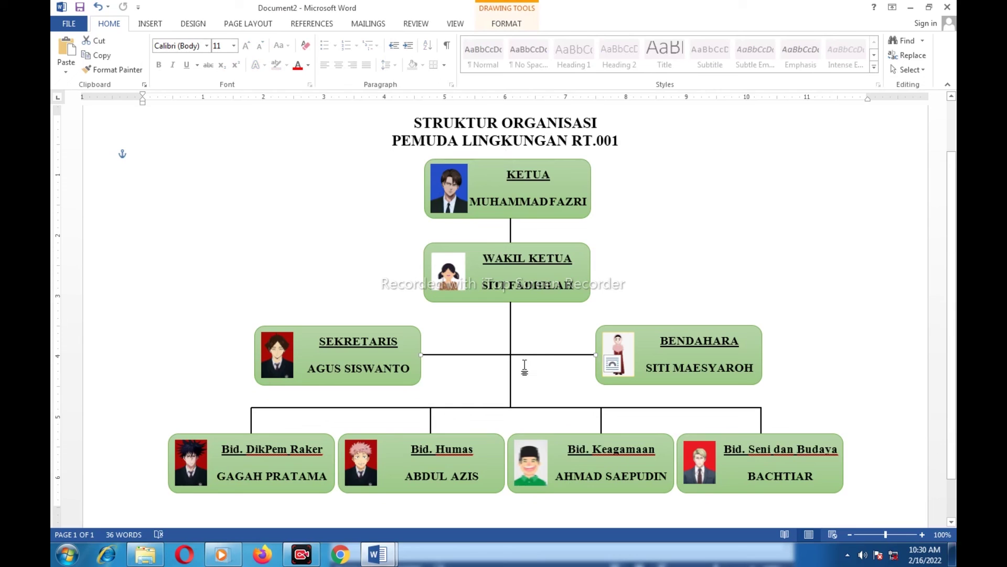
Step: Make the SEKRETARIS–BENDAHARA connector dashed and the long line above the bottom row dotted
click(504, 23)
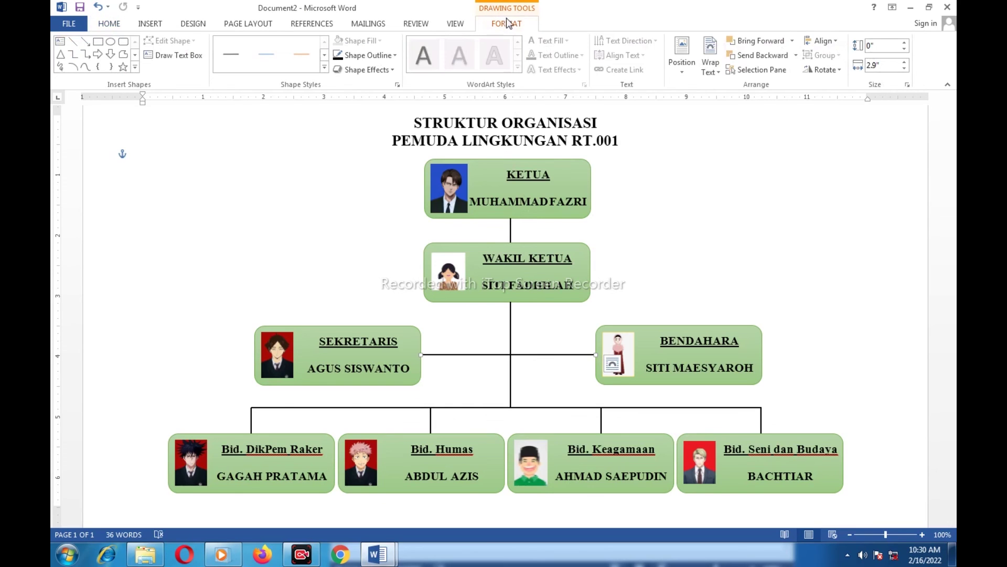
click(388, 56)
mouse_move(370, 212)
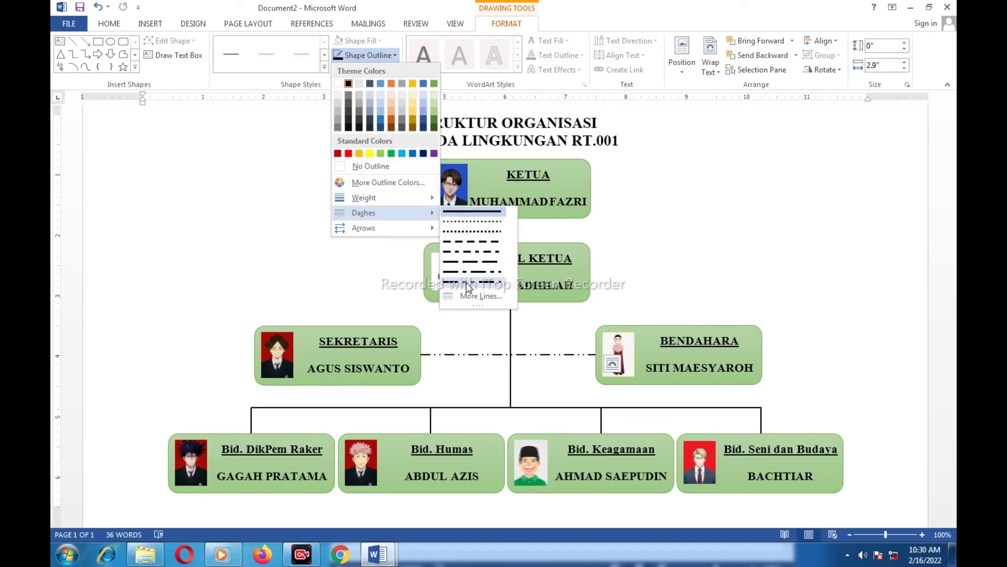
click(478, 244)
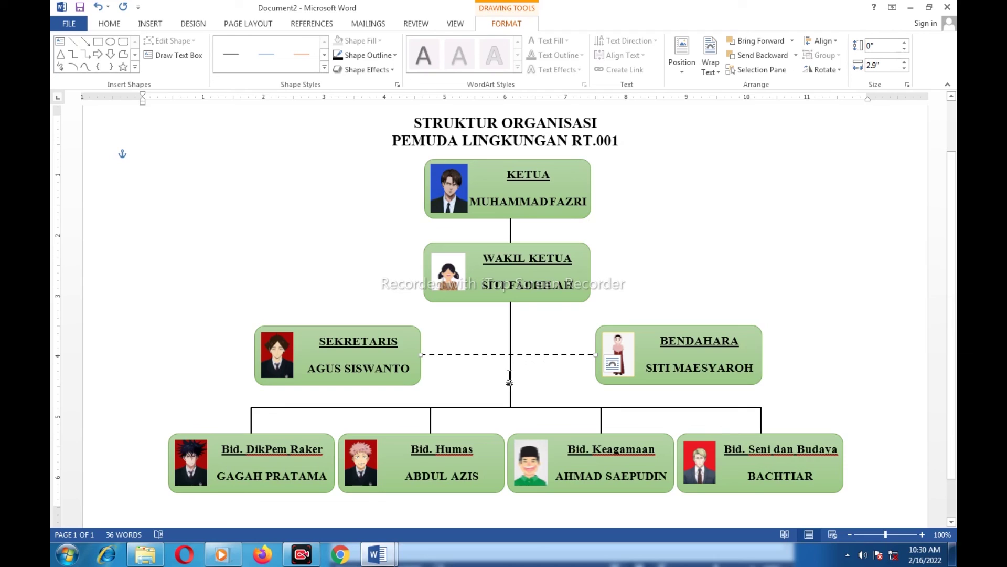
click(525, 407)
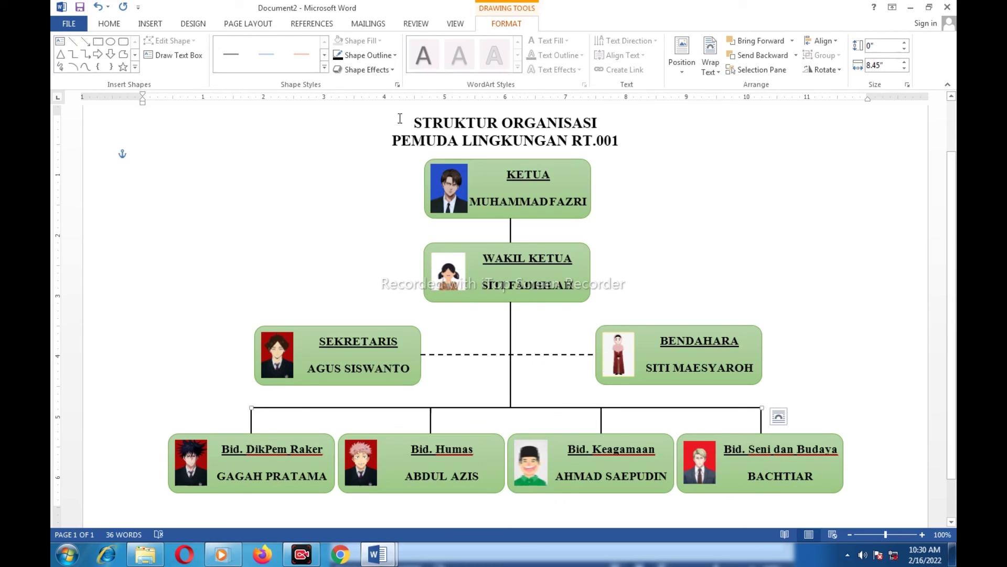
click(371, 53)
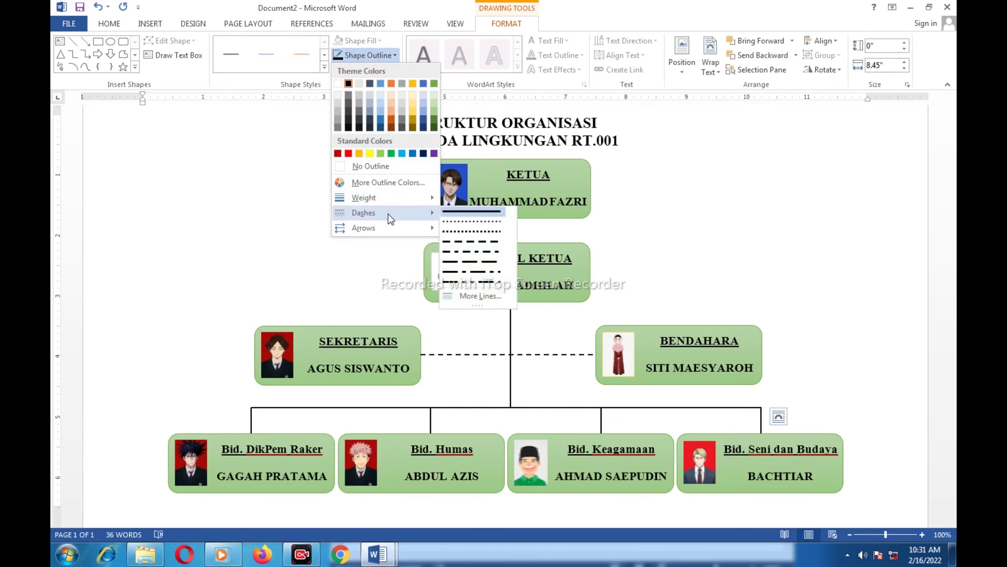
click(464, 231)
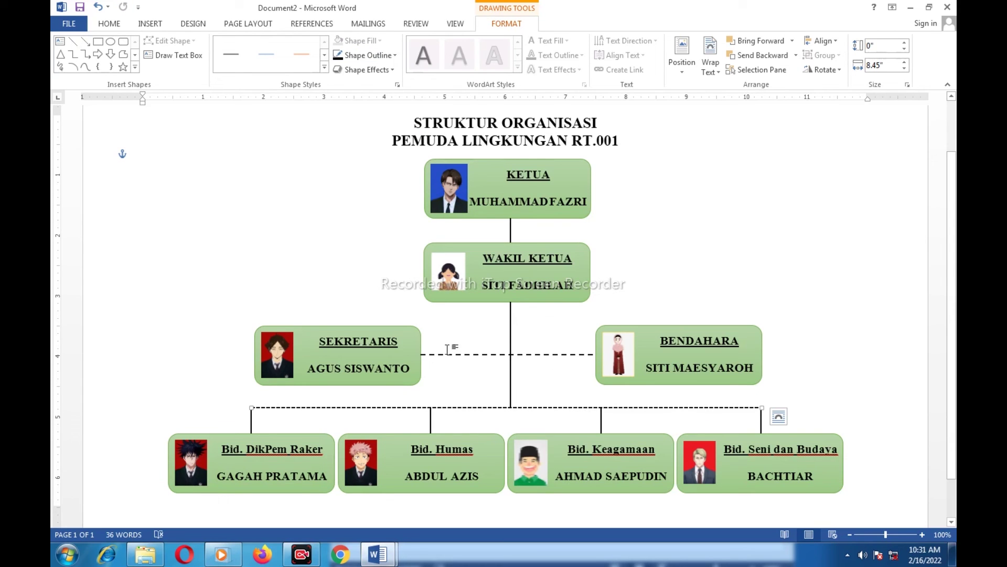
Step: Restore solid outlines on the SEKRETARIS–BENDAHARA connector and the long bottom-row line
click(554, 358)
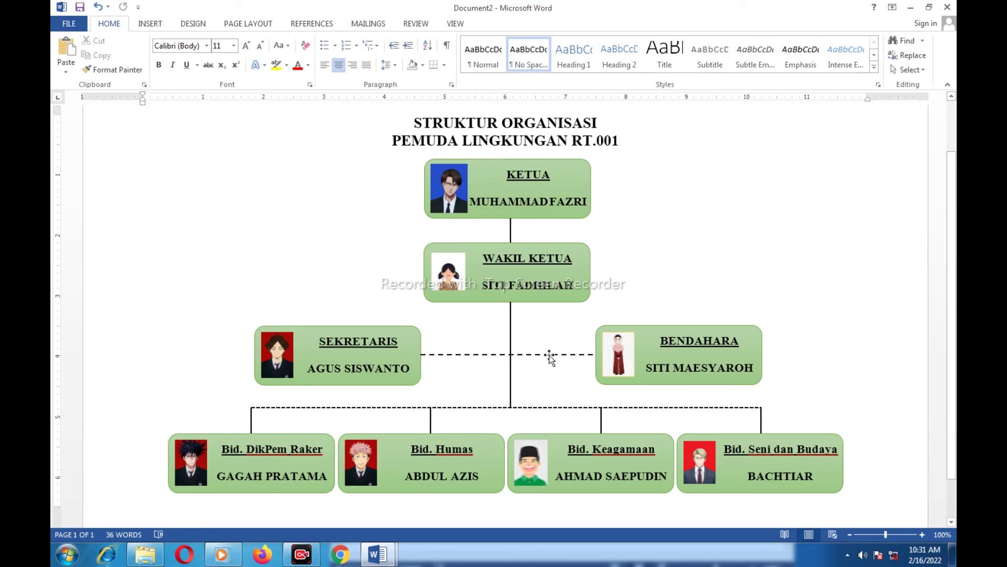
click(549, 354)
click(377, 55)
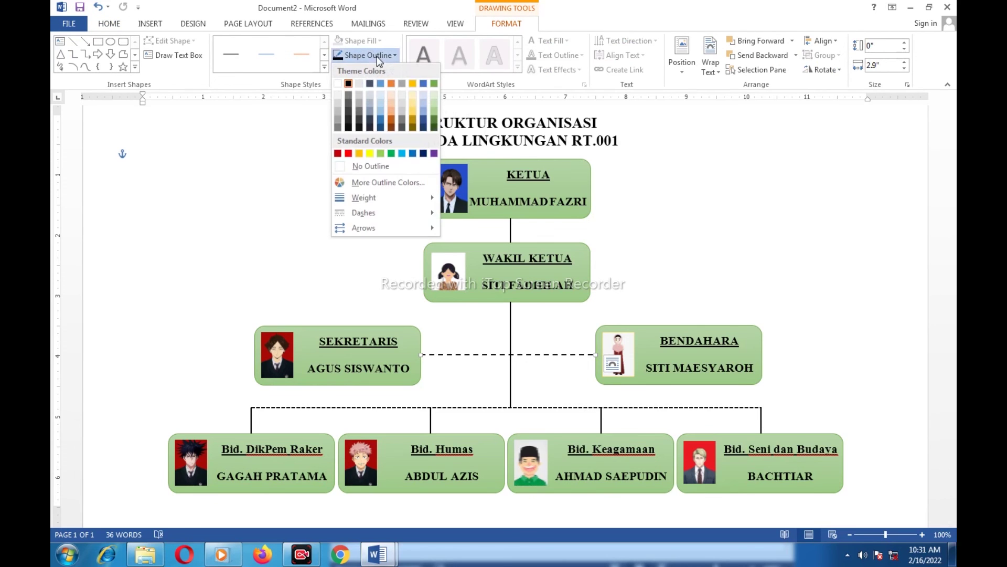
mouse_move(364, 213)
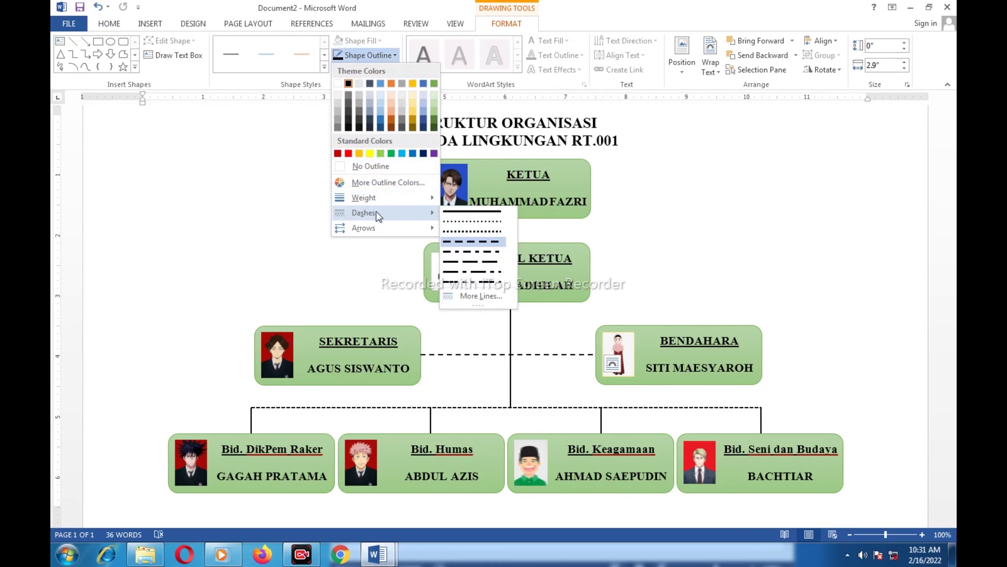
click(485, 212)
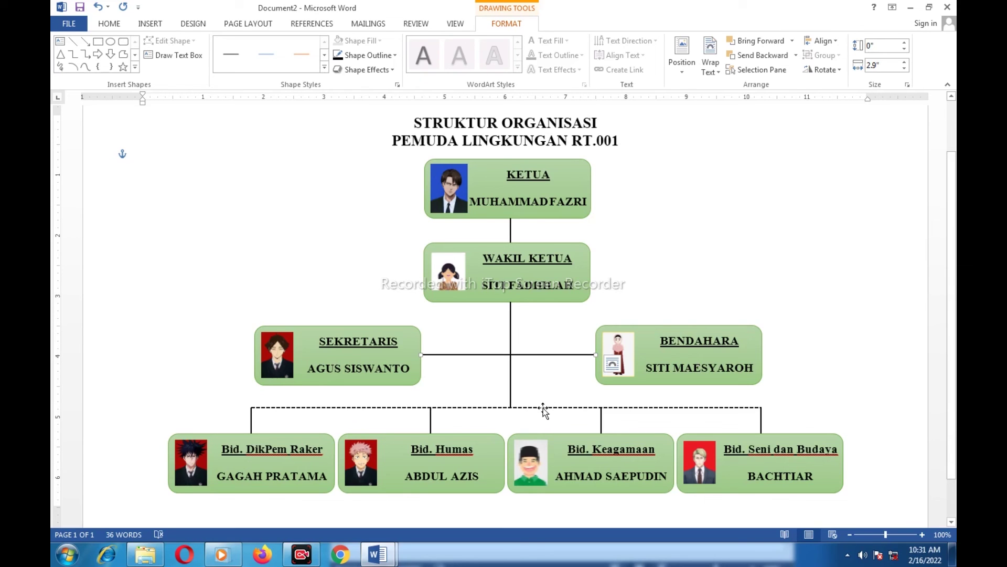
click(551, 407)
click(368, 55)
mouse_move(363, 212)
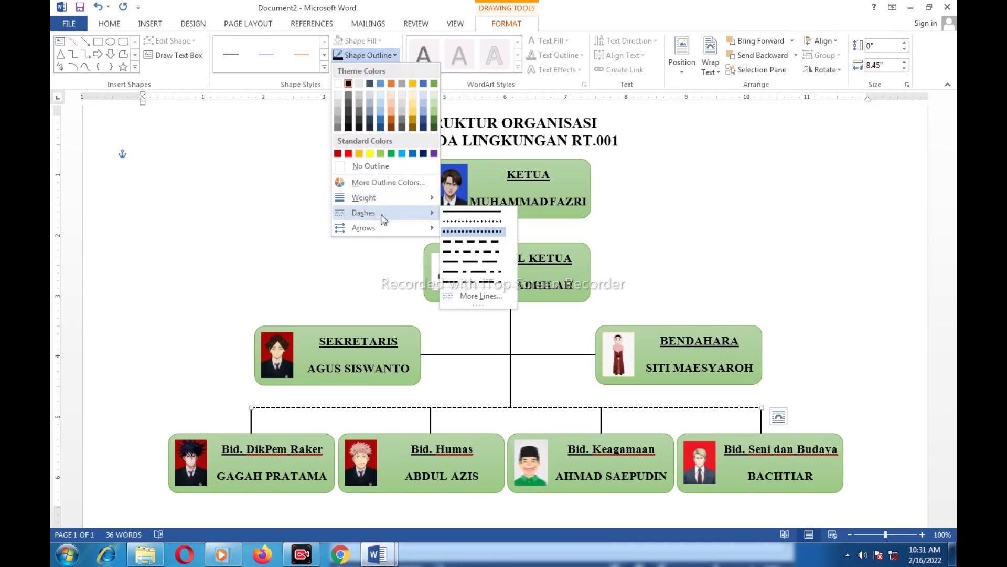
click(472, 212)
click(787, 325)
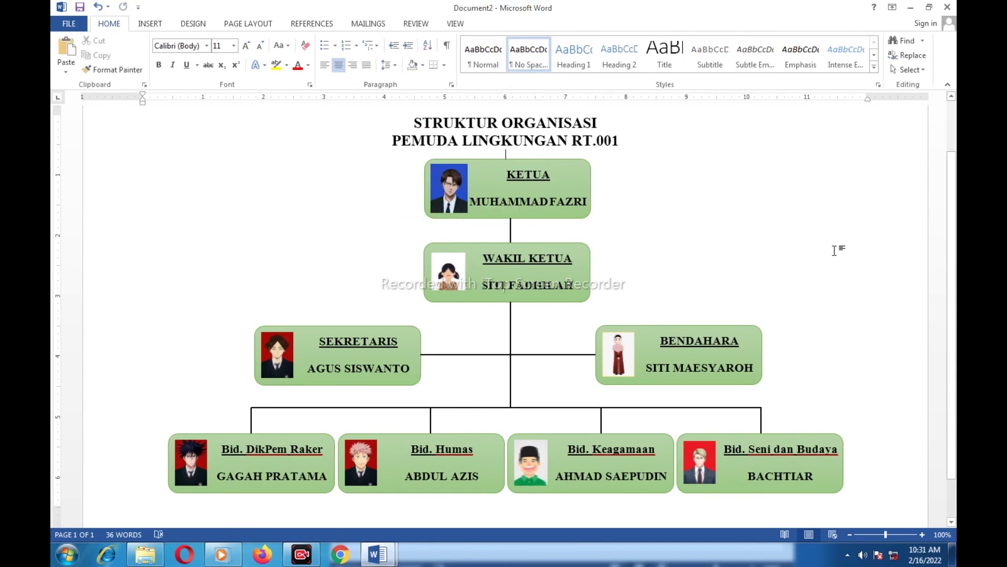